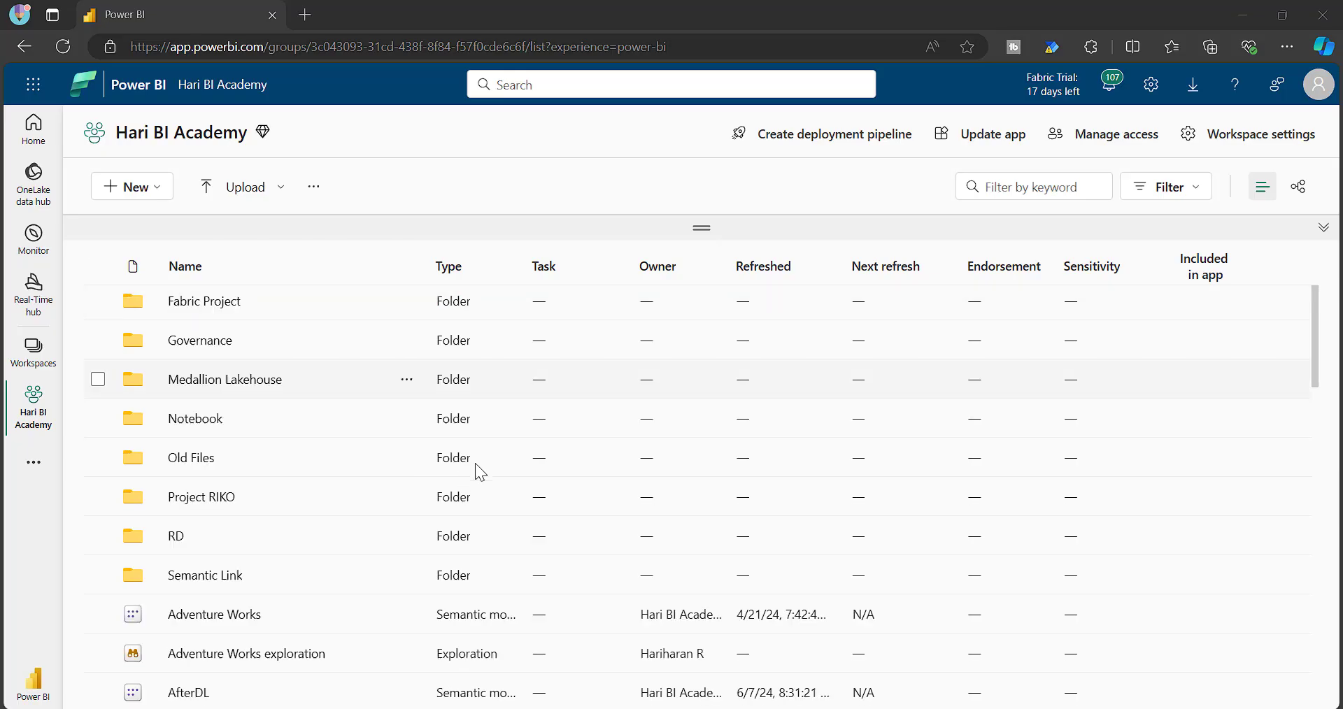
Step: Filter the Hari BI Academy workspace items by the types Lakehouse, Mirrored database and Warehouse
{"action": "left_click", "coordinate": [1186, 187]}
{"action": "left_click", "coordinate": [1056, 413]}
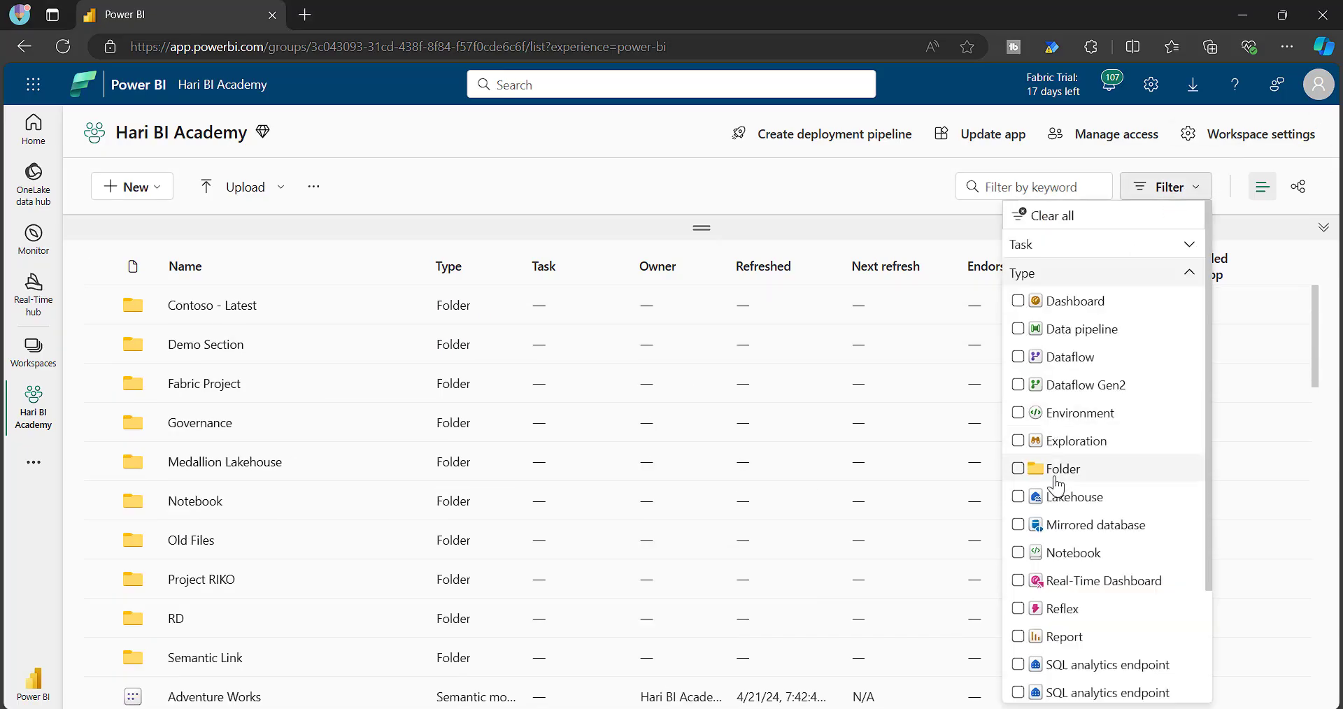
{"action": "left_click", "coordinate": [1060, 497]}
{"action": "left_click", "coordinate": [1059, 525]}
{"action": "scroll", "coordinate": [1055, 580], "scroll_direction": "down", "scroll_amount": 2}
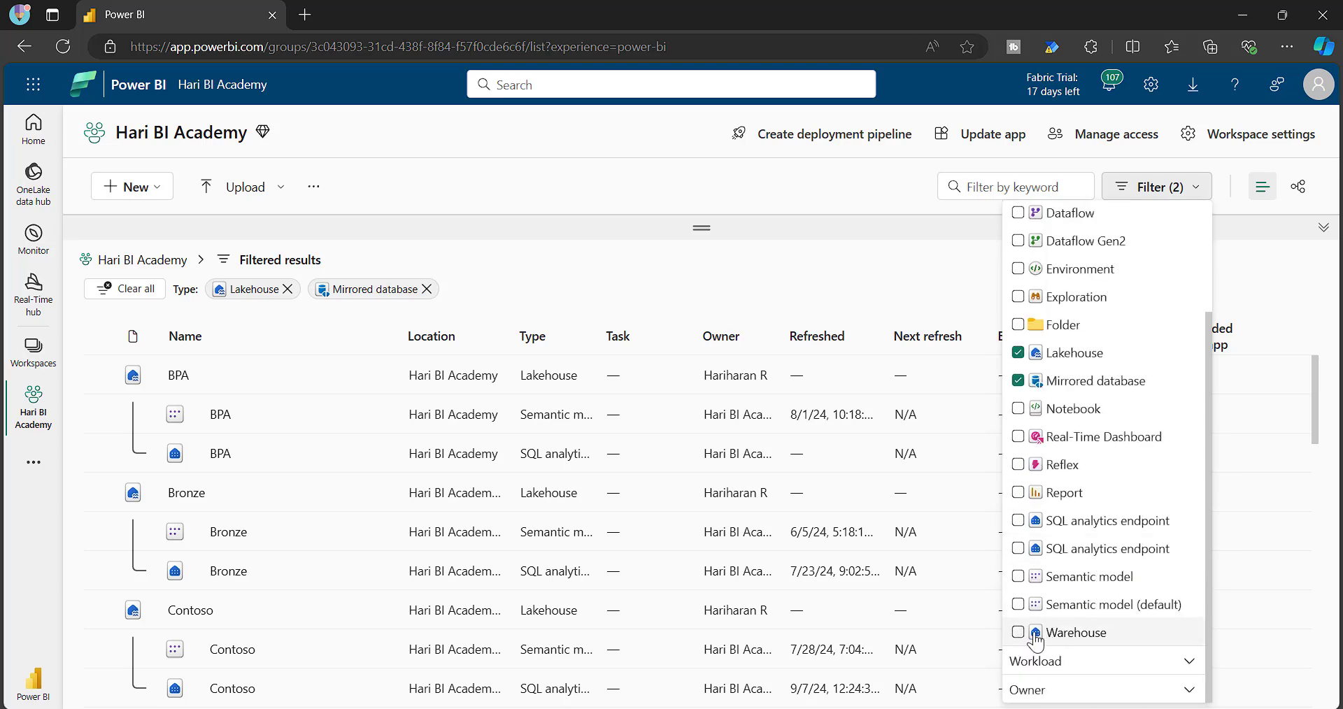
{"action": "left_click", "coordinate": [1018, 632]}
{"action": "left_click", "coordinate": [790, 247]}
Step: Widen the Type column in the filtered results to show the full item types and look through the list
{"action": "scroll", "coordinate": [465, 564], "scroll_direction": "down", "scroll_amount": 3}
{"action": "scroll", "coordinate": [473, 473], "scroll_direction": "up", "scroll_amount": 3}
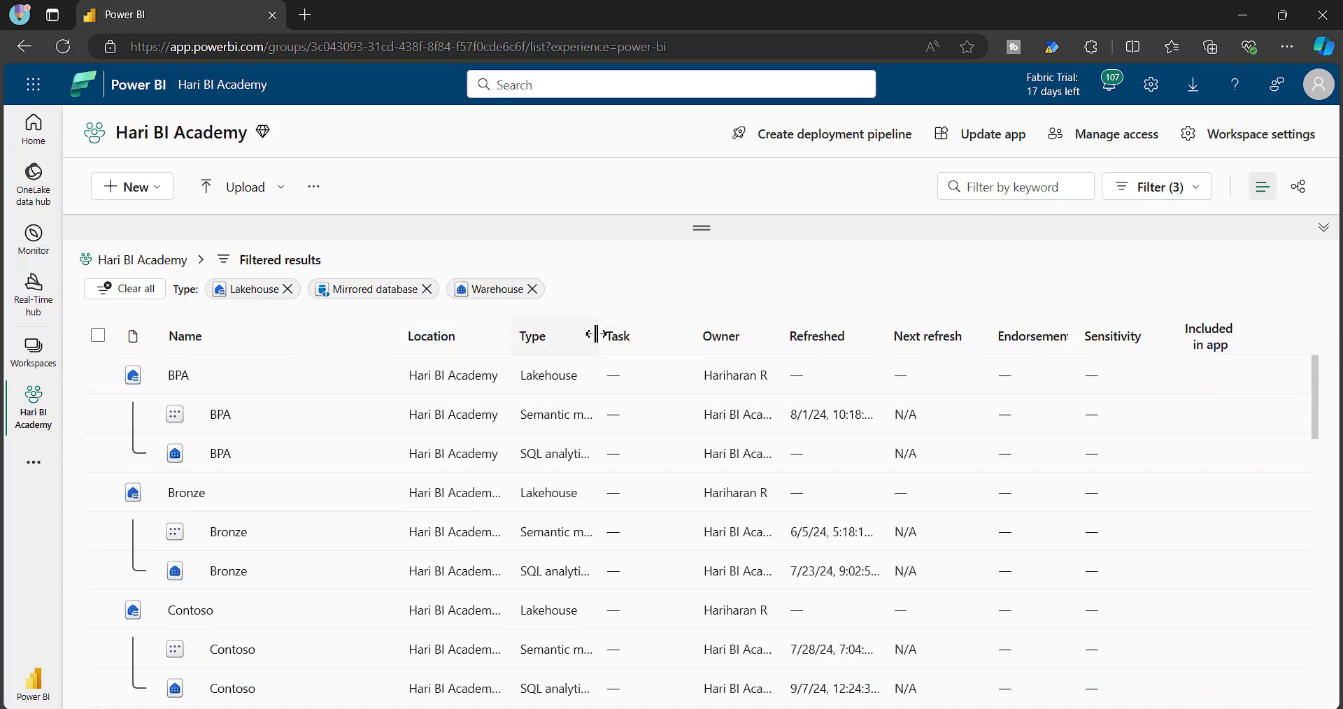
{"action": "left_click_drag", "start_coordinate": [599, 338], "coordinate": [759, 346]}
{"action": "left_click_drag", "start_coordinate": [647, 454], "coordinate": [515, 457]}
{"action": "scroll", "coordinate": [582, 542], "scroll_direction": "down", "scroll_amount": 10}
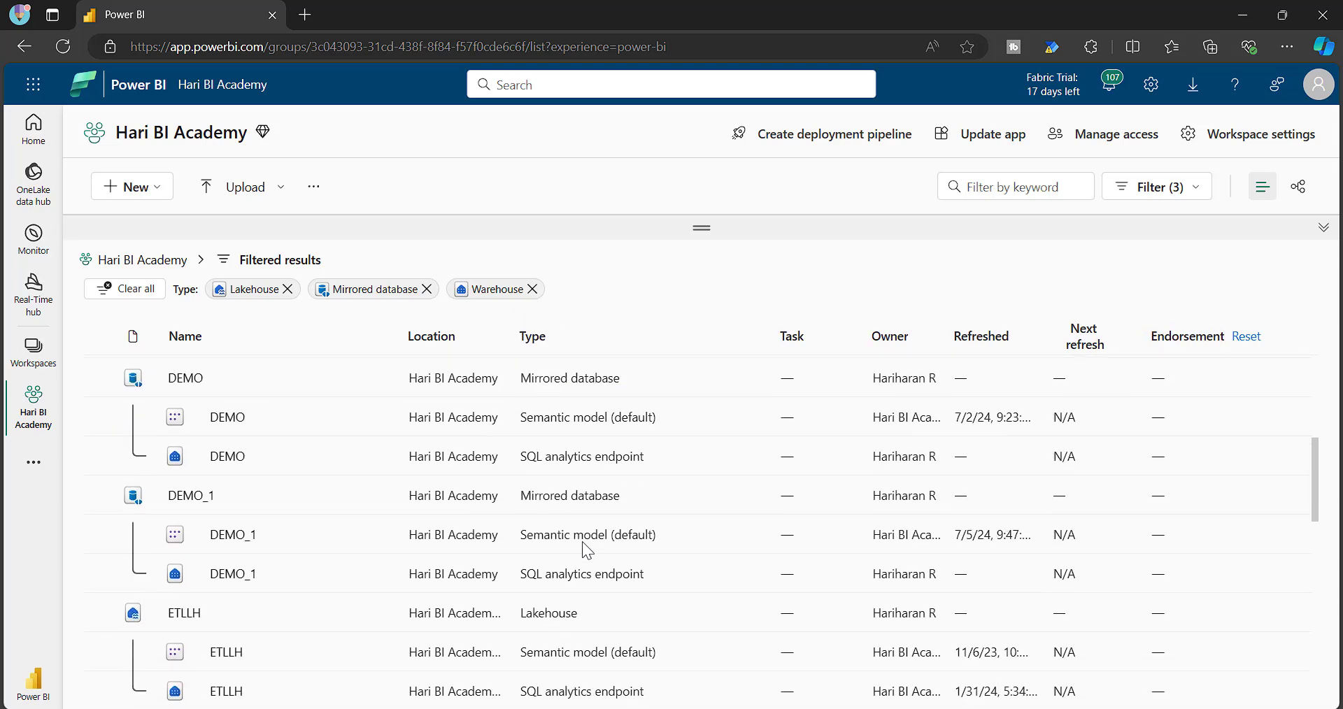
{"action": "scroll", "coordinate": [582, 542], "scroll_direction": "up", "scroll_amount": 10}
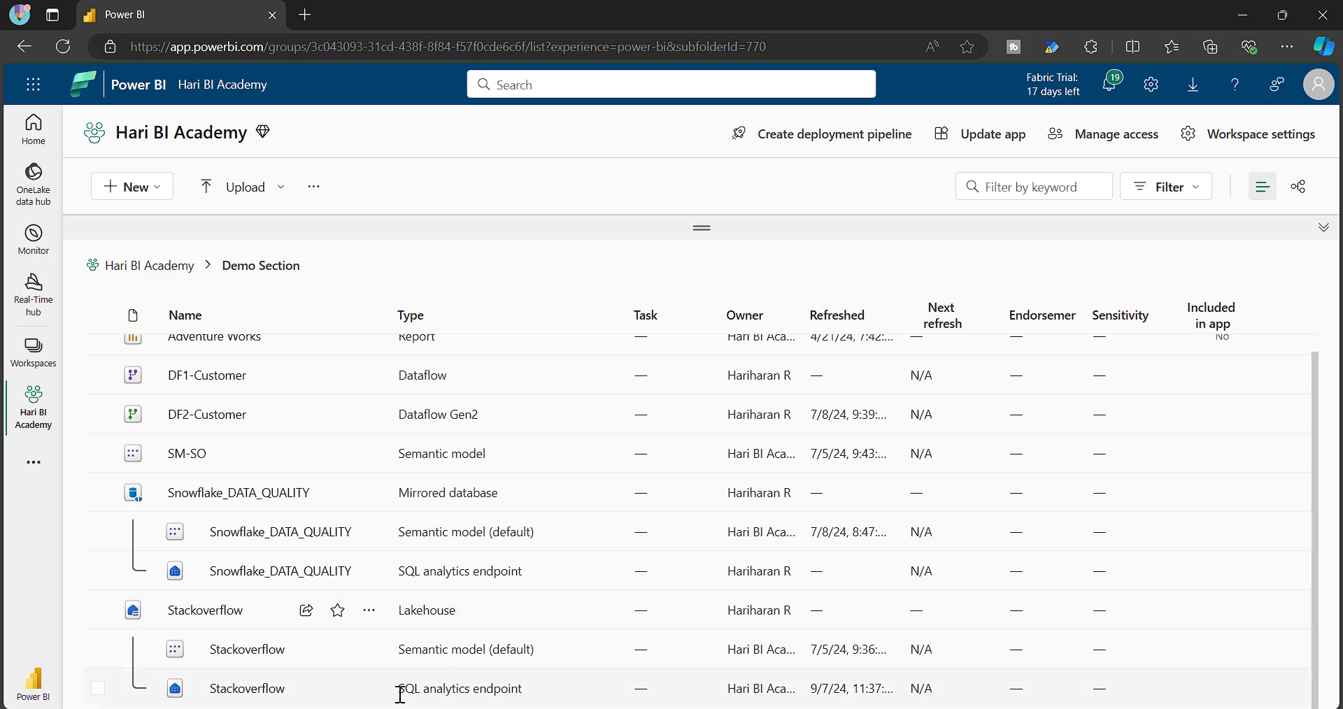
Step: Open the Stackoverflow SQL analytics endpoint from the Demo Section folder and copy the SQL connection string from its settings
{"action": "left_click_drag", "start_coordinate": [398, 689], "coordinate": [530, 698]}
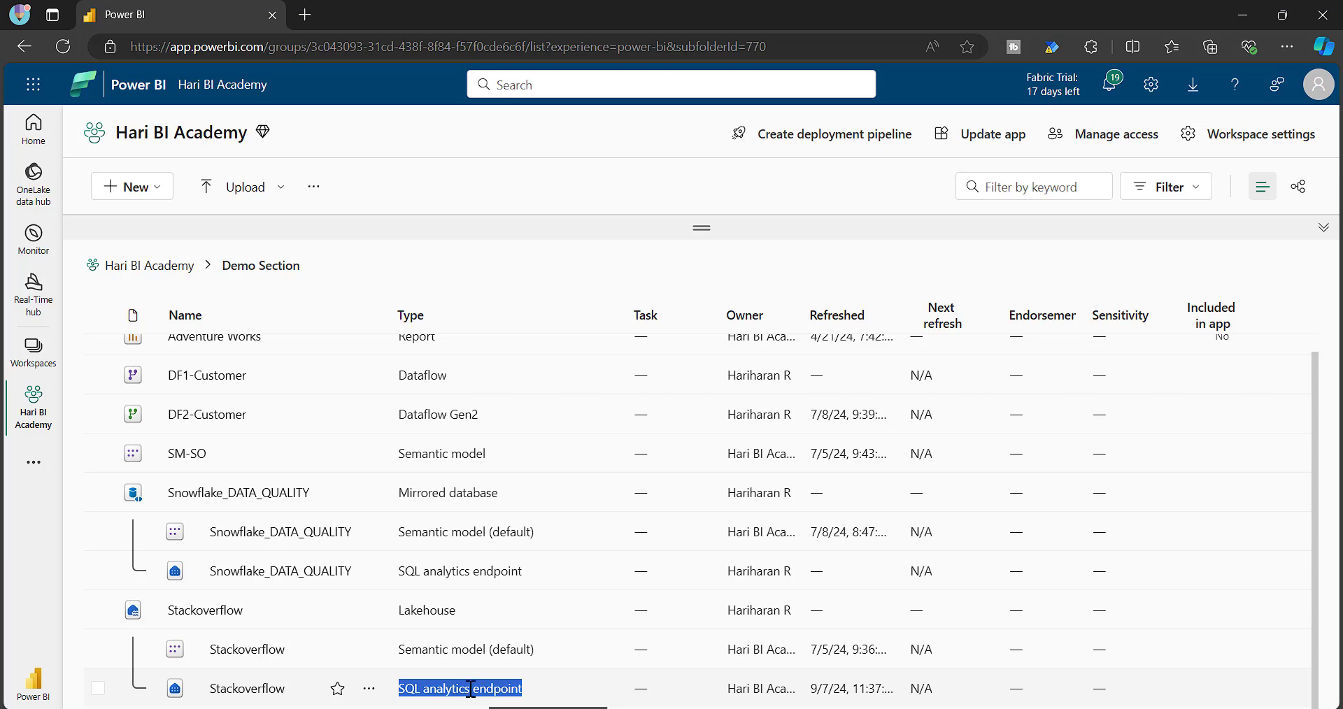
{"action": "left_click", "coordinate": [231, 690]}
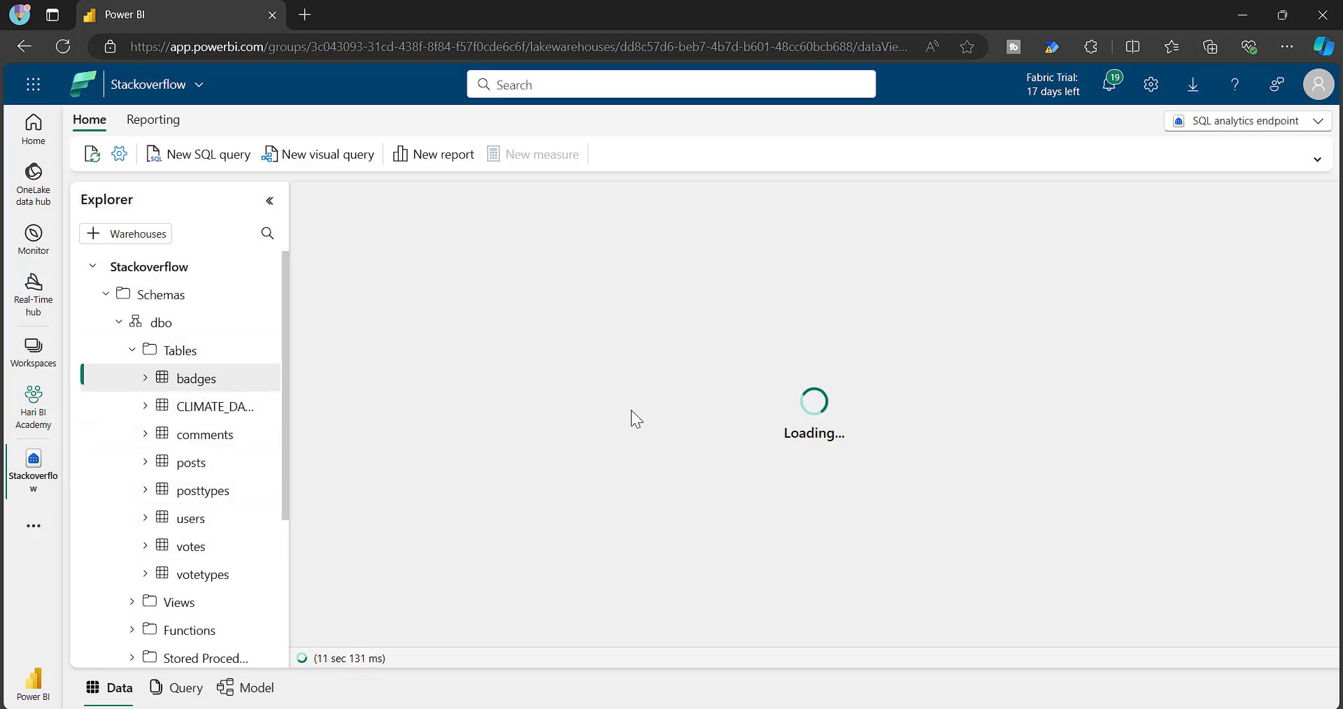
{"action": "left_click", "coordinate": [120, 156]}
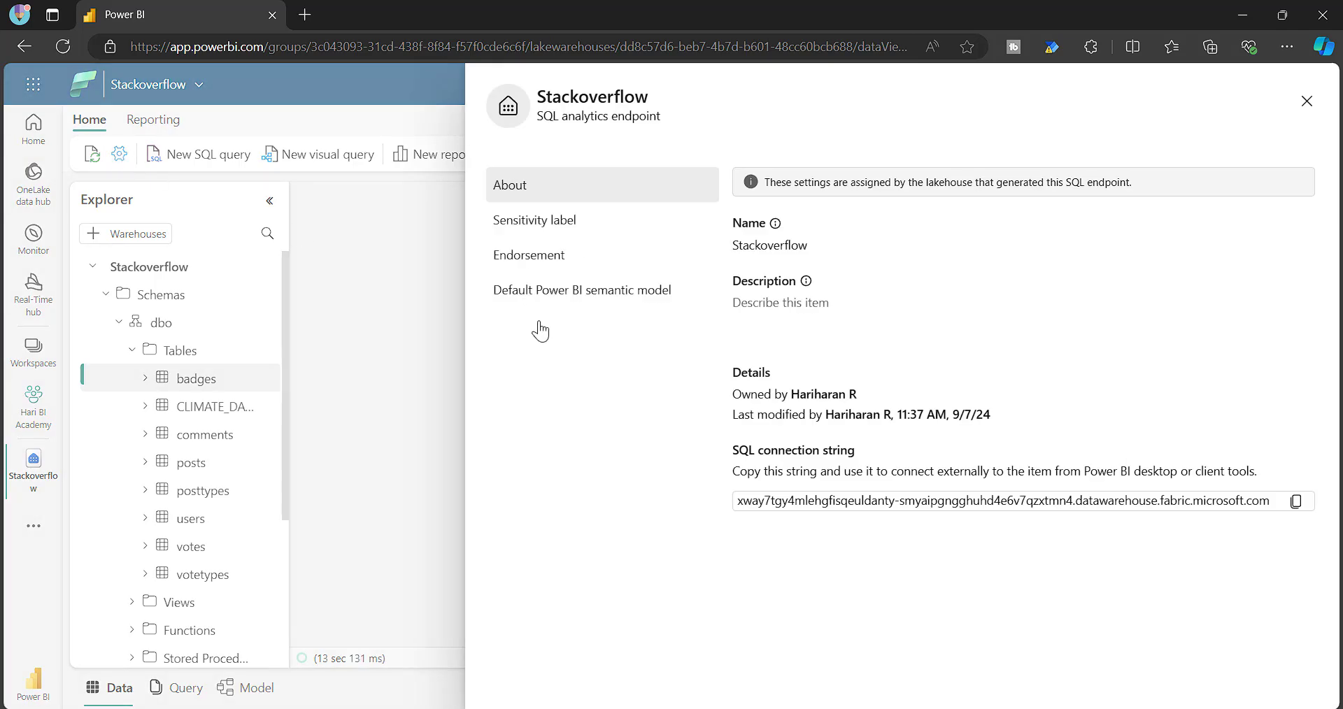
{"action": "left_click_drag", "start_coordinate": [752, 501], "coordinate": [1024, 497]}
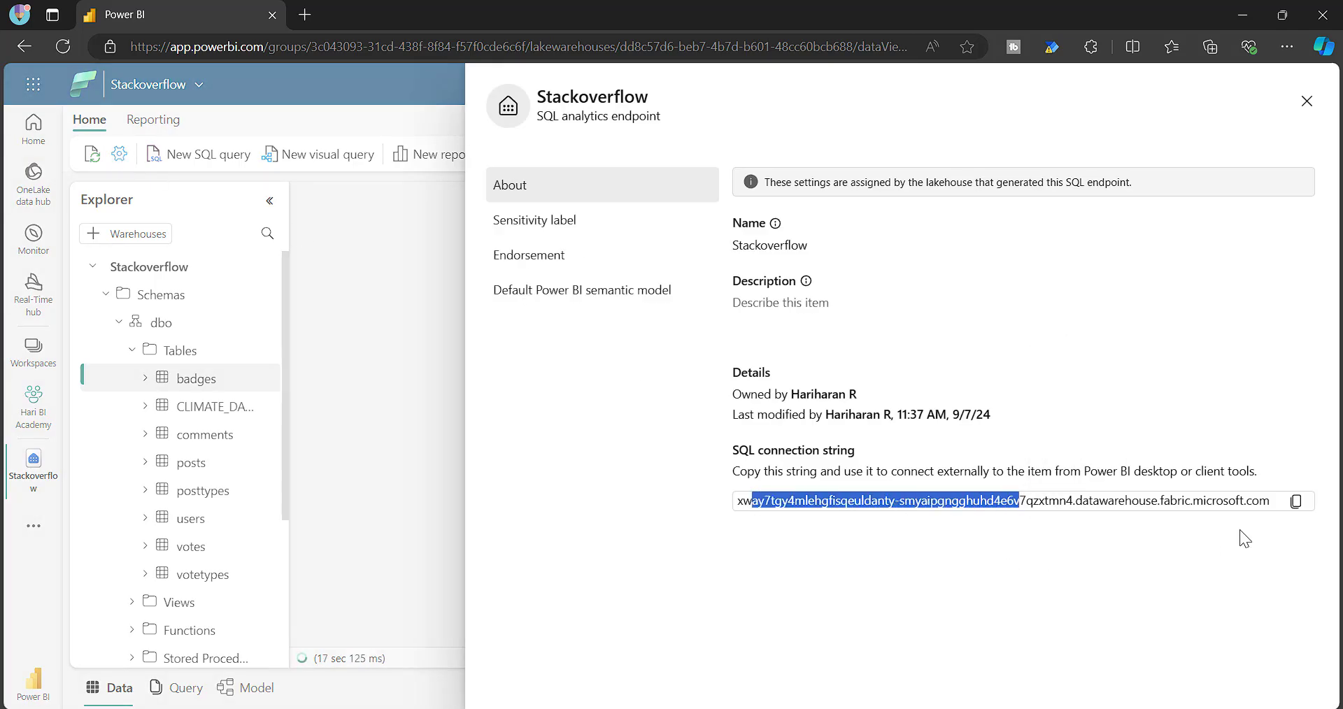
{"action": "left_click", "coordinate": [1295, 502]}
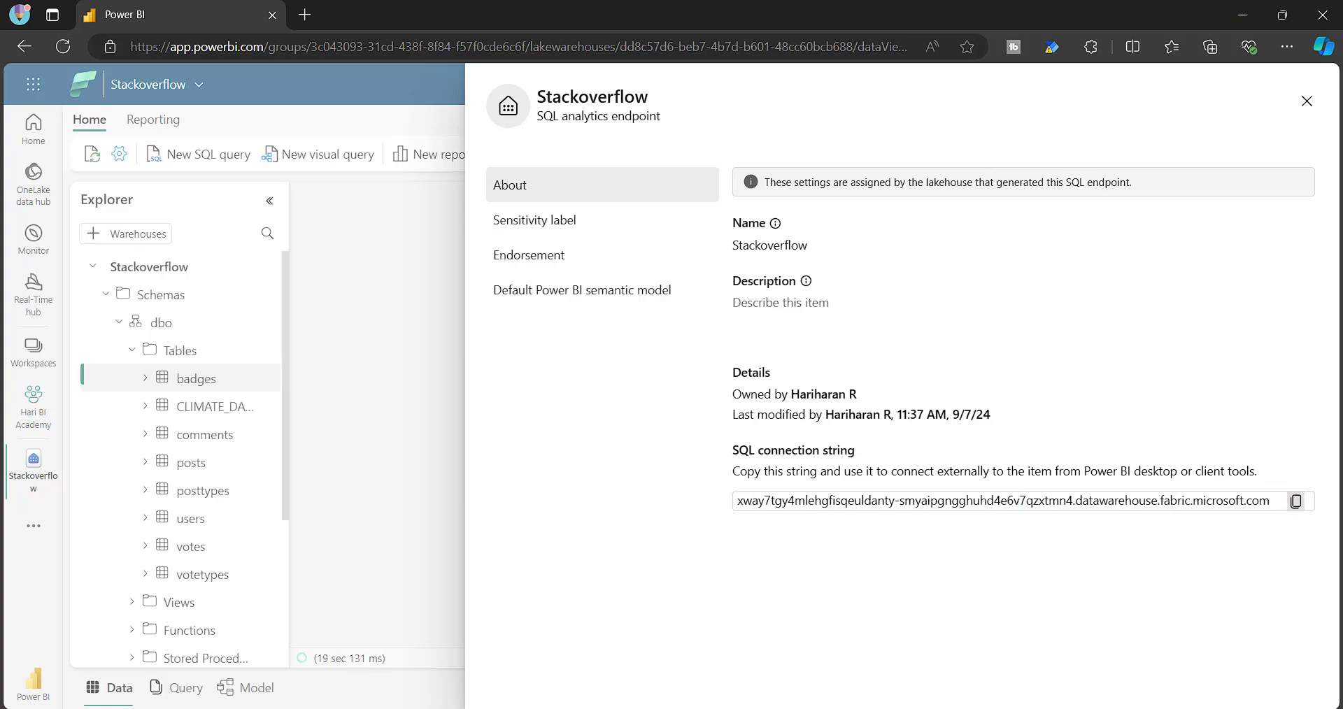
Step: Switch to Notepad, paste the Stackoverflow connection string into the empty file and highlight the whole string
{"action": "key", "text": "alt+Tab"}
{"action": "key", "text": "ctrl+v"}
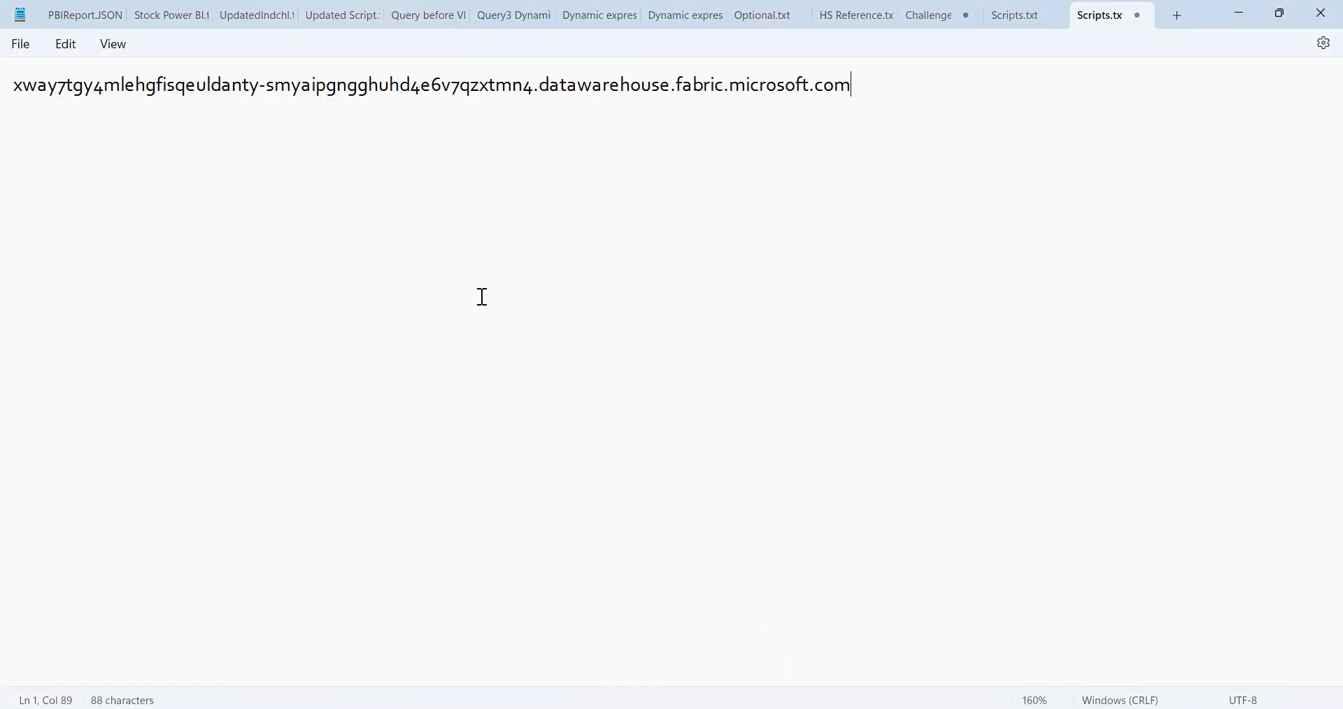
{"action": "left_click_drag", "start_coordinate": [867, 86], "coordinate": [18, 119]}
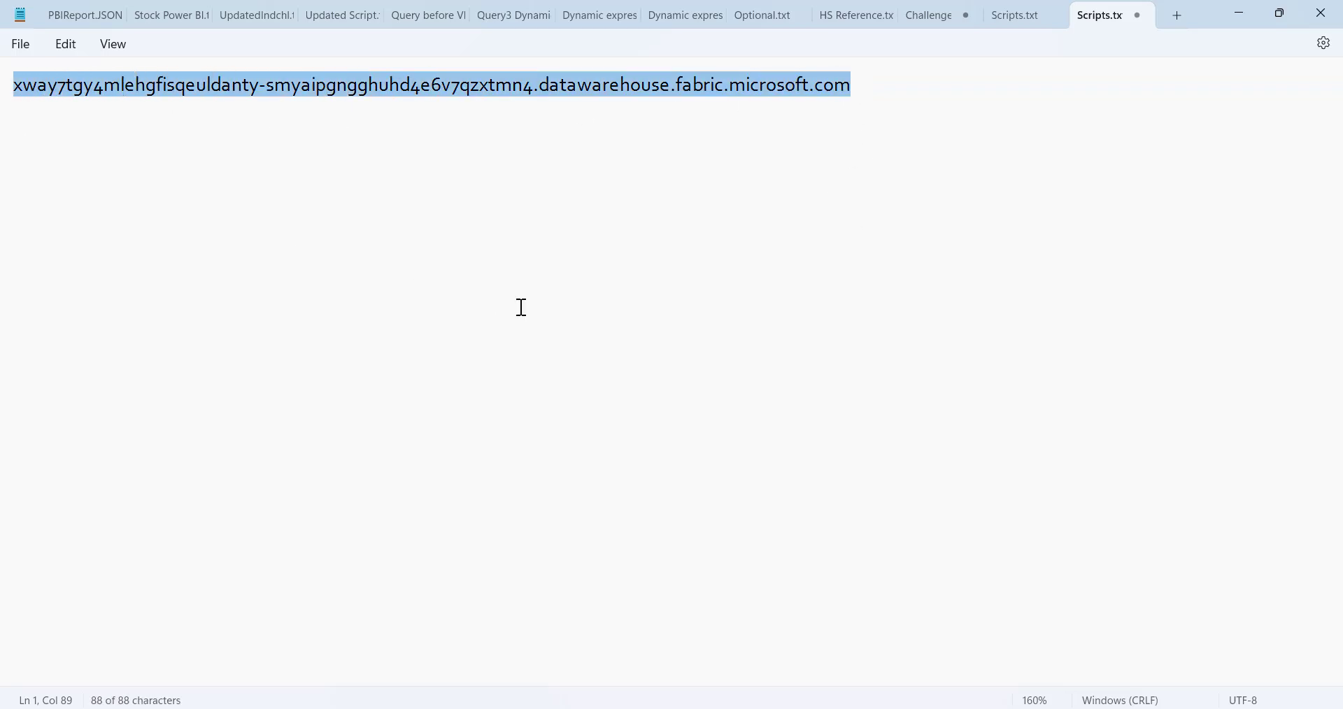
{"action": "key", "text": "alt+Tab"}
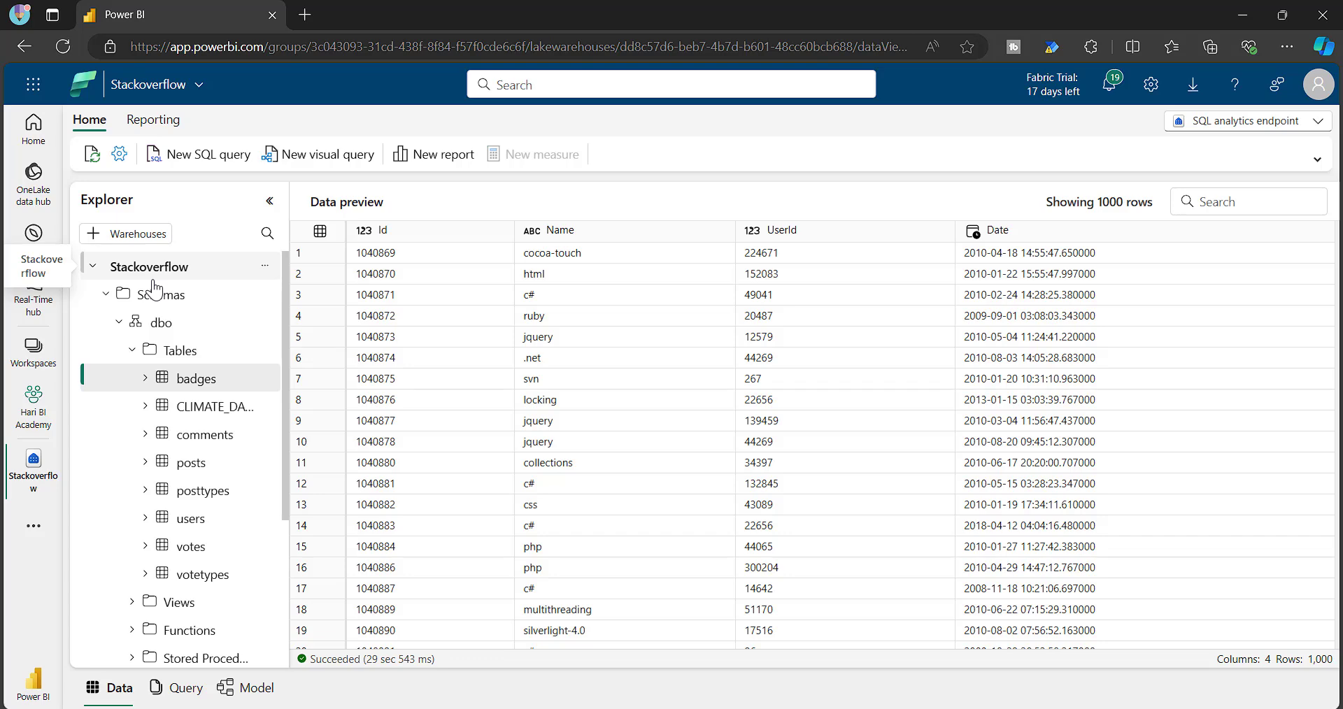
{"action": "key", "text": "alt+Tab"}
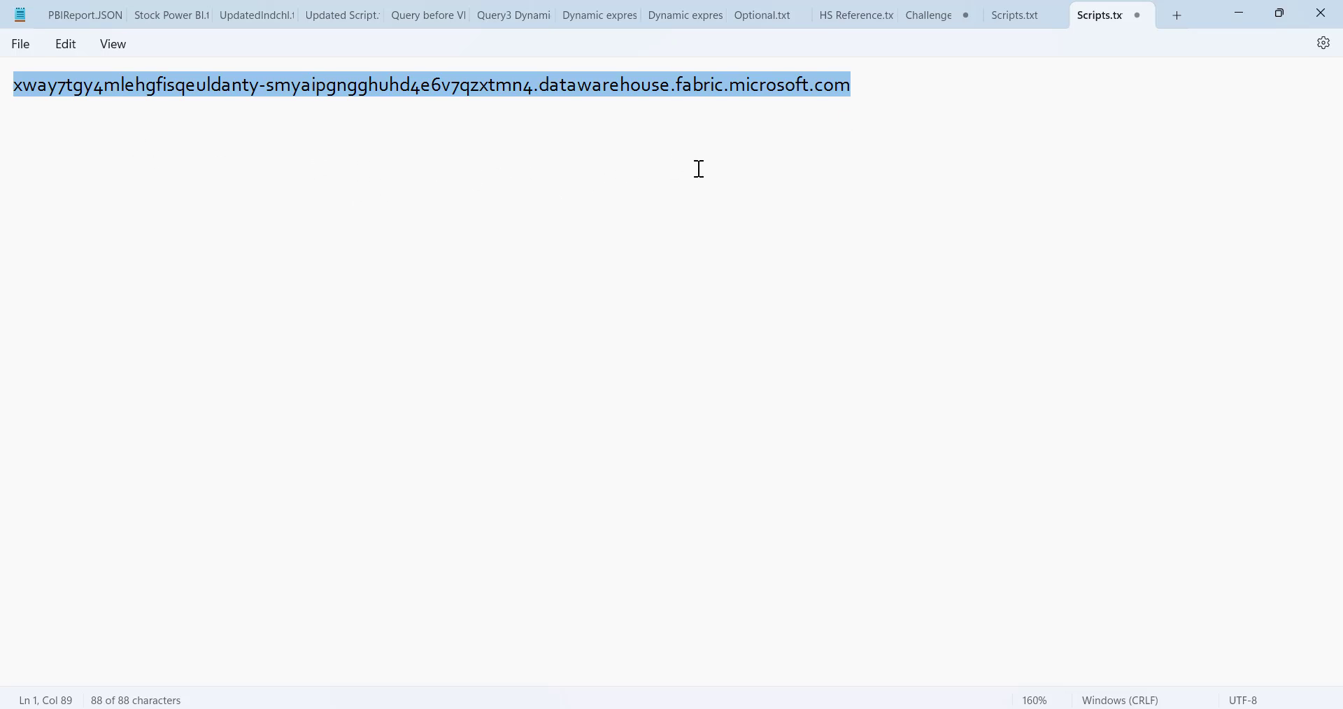
Step: Back in Power BI, open the Snowflake_DATA_QUALITY SQL analytics endpoint in Demo Section and copy its SQL connection string from the settings
{"action": "key", "text": "alt+Tab"}
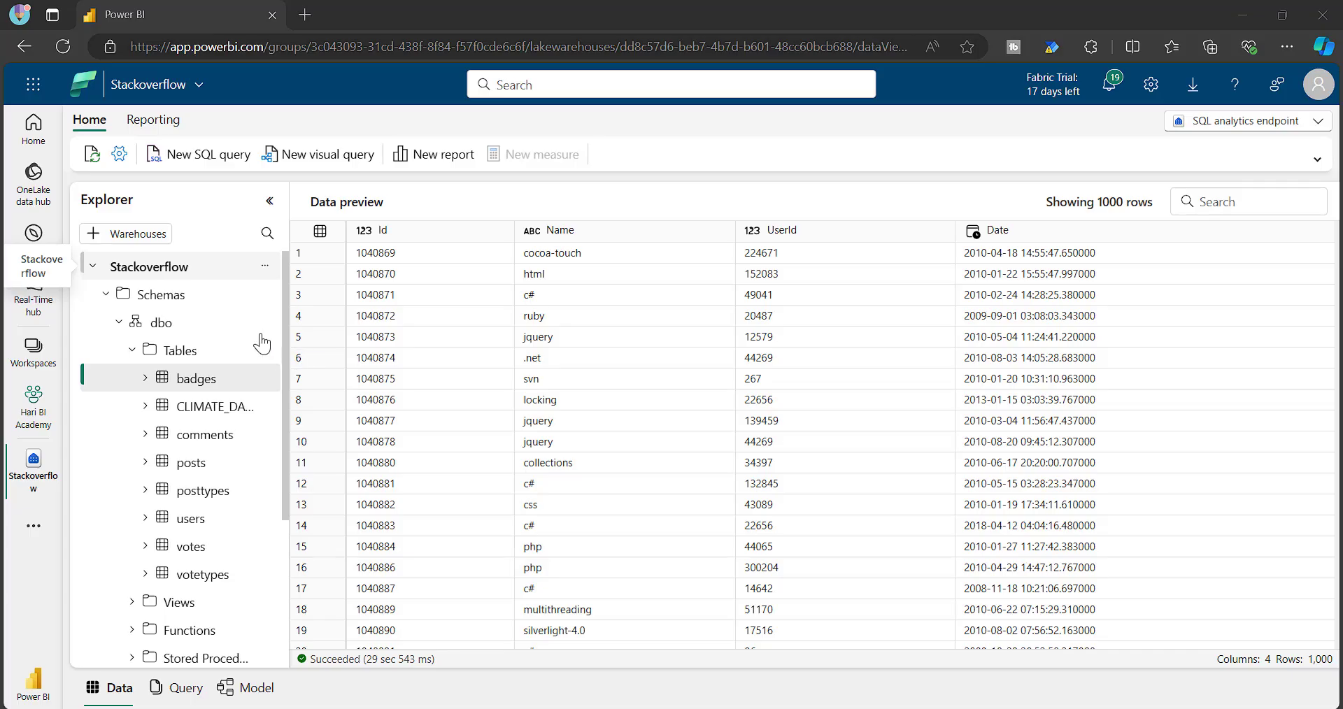
{"action": "left_click", "coordinate": [33, 406]}
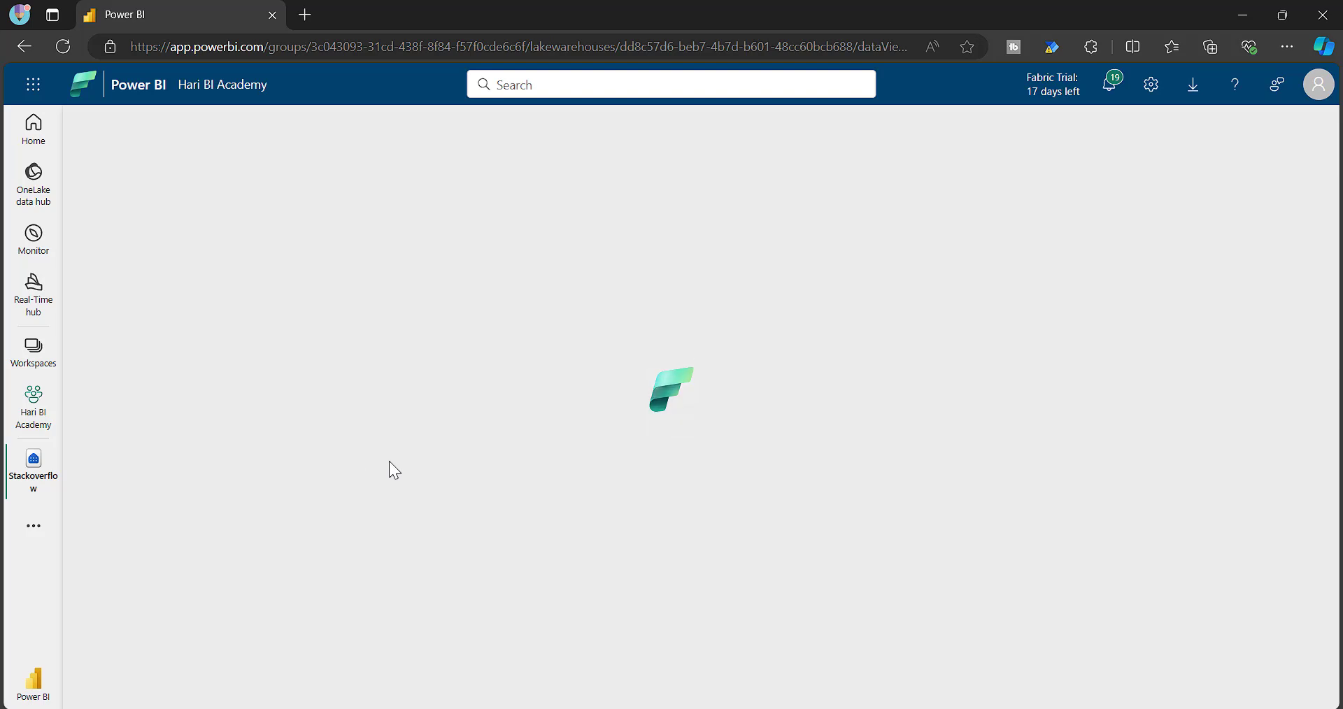
{"action": "scroll", "coordinate": [391, 469], "scroll_direction": "down", "scroll_amount": 1}
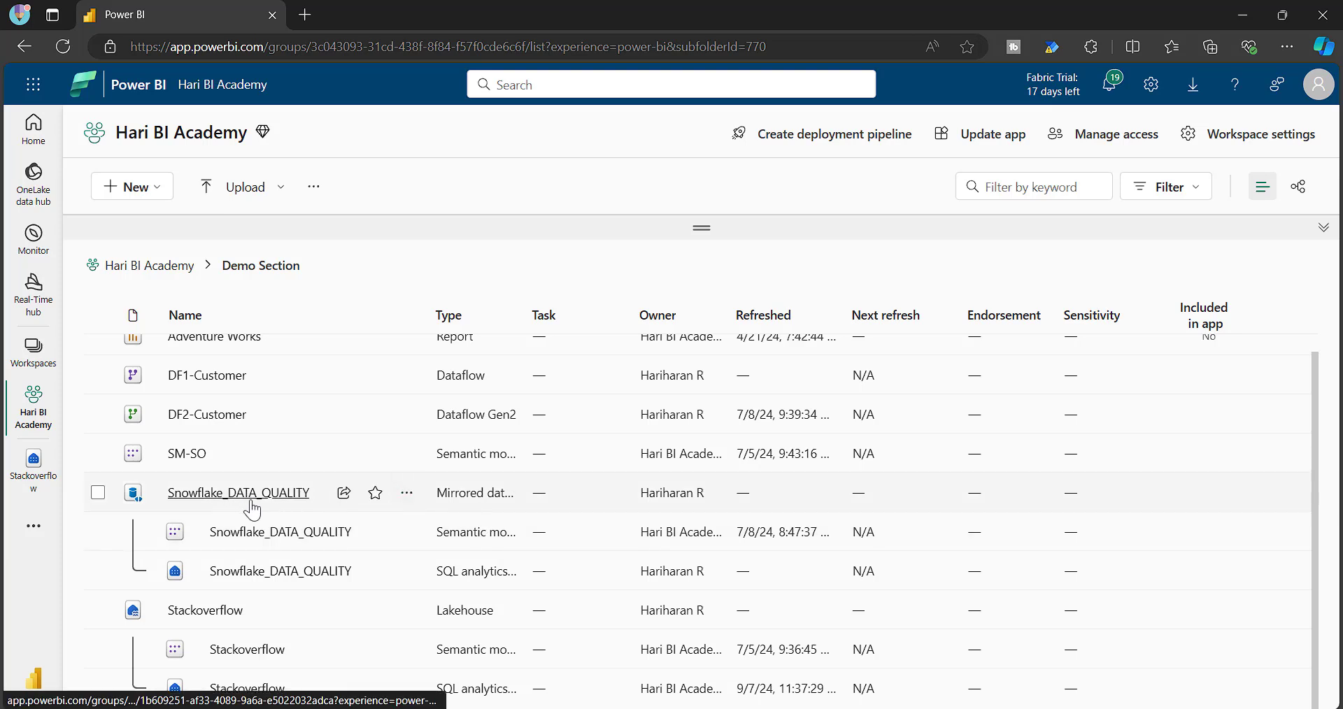
{"action": "left_click", "coordinate": [259, 574]}
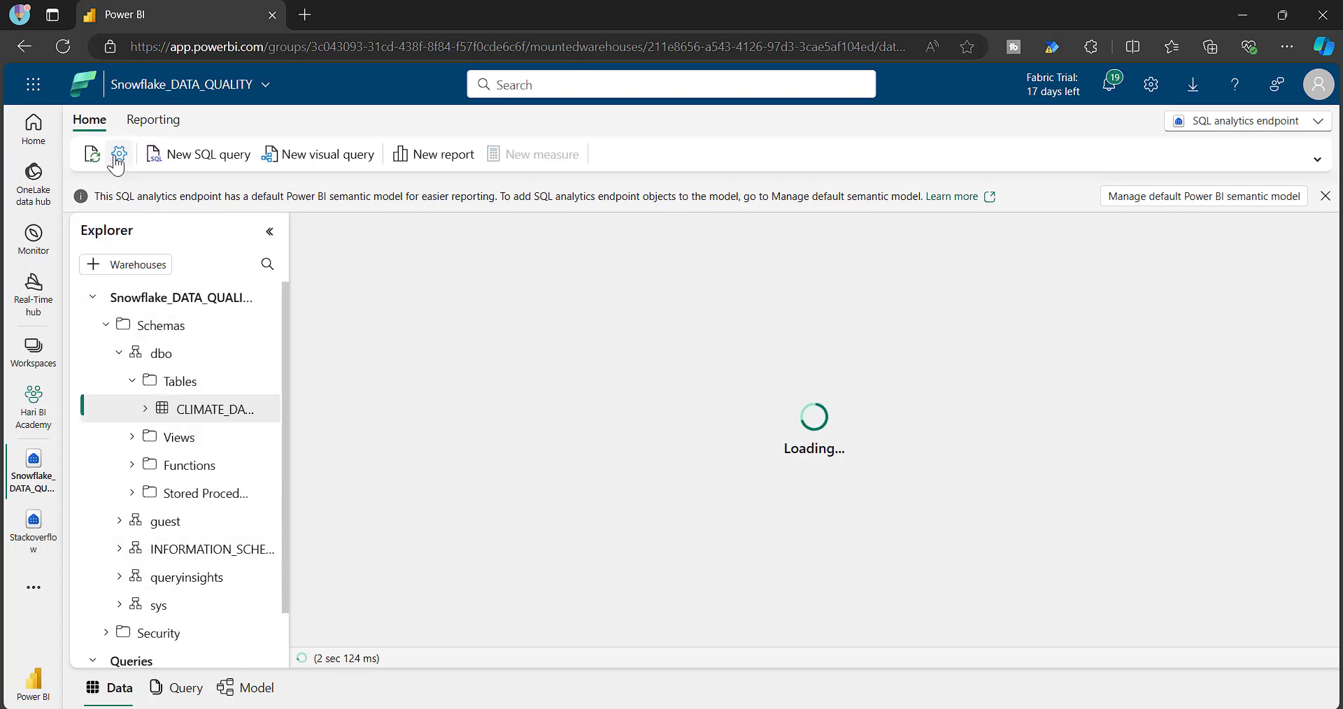
{"action": "left_click", "coordinate": [116, 159]}
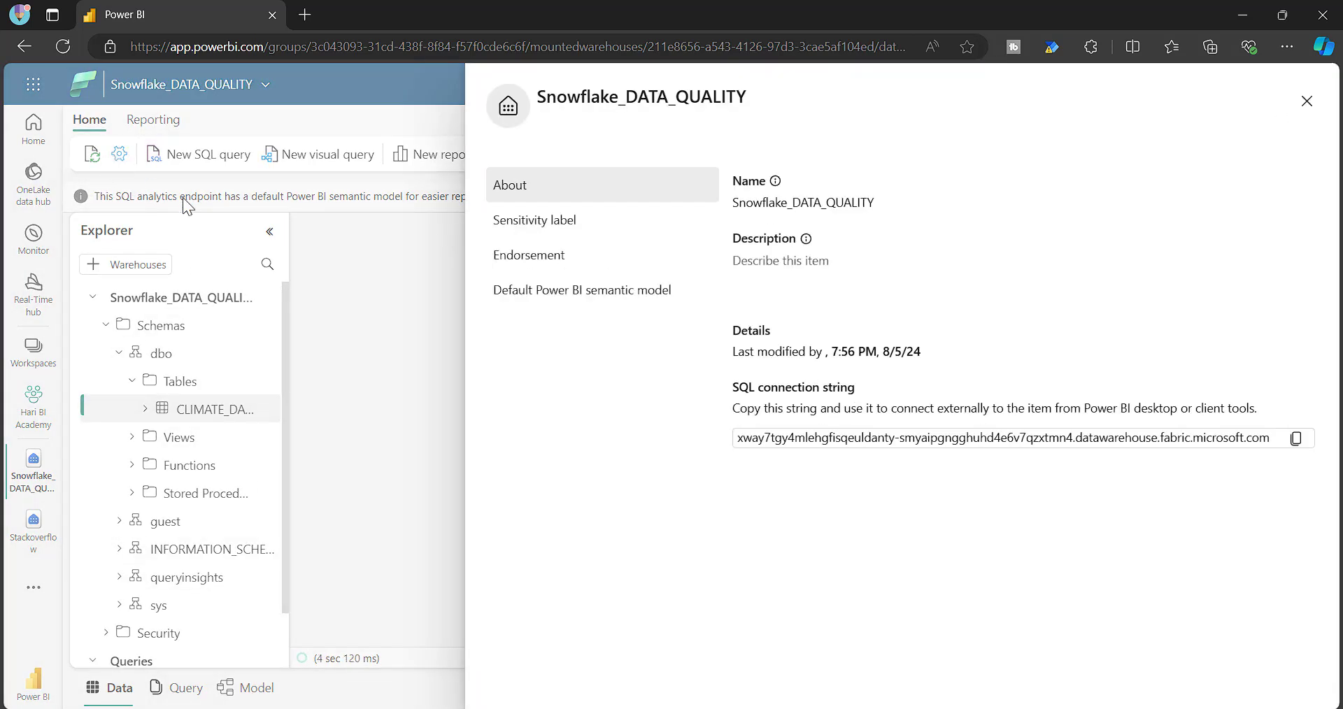
{"action": "left_click", "coordinate": [1295, 440]}
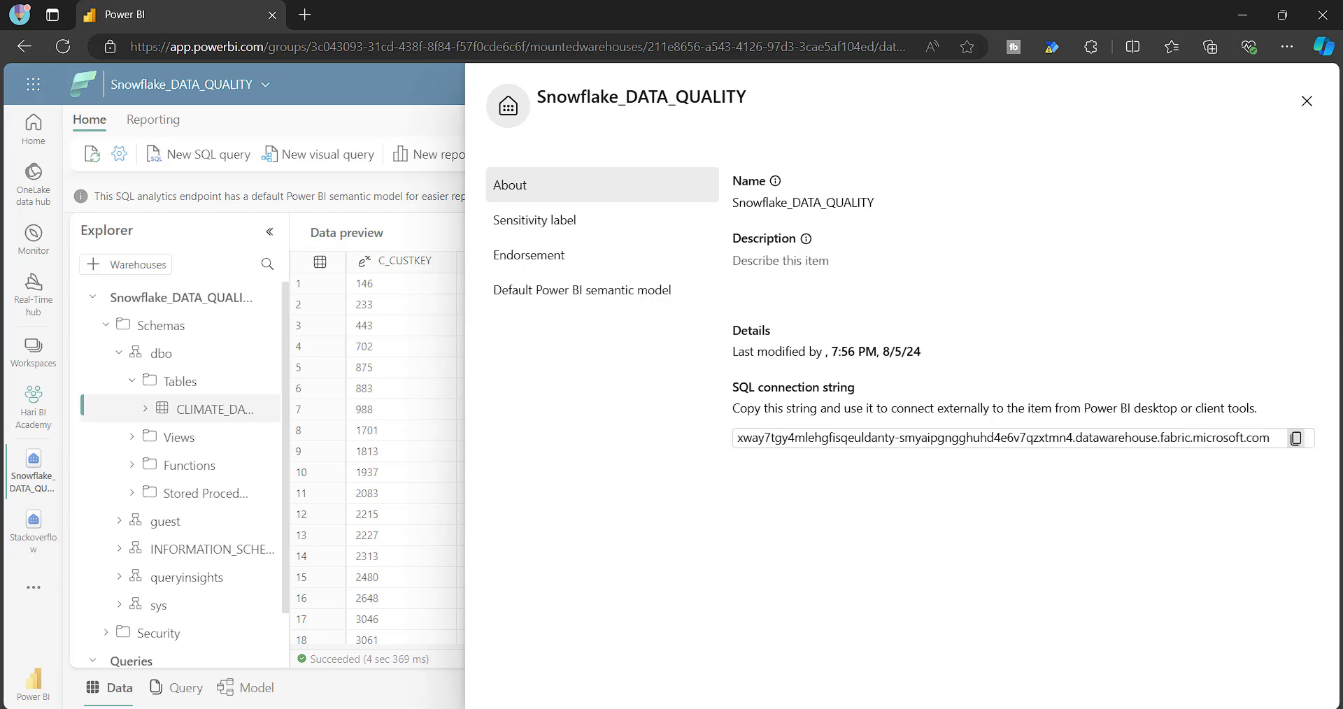
Step: In Notepad, paste the Snowflake_DATA_QUALITY connection string below the first one, separated by a blank line, and compare the two strings
{"action": "key", "text": "alt+Tab"}
{"action": "left_click", "coordinate": [913, 105]}
{"action": "key", "text": "Return"}
{"action": "key", "text": "Return"}
{"action": "key", "text": "ctrl+v"}
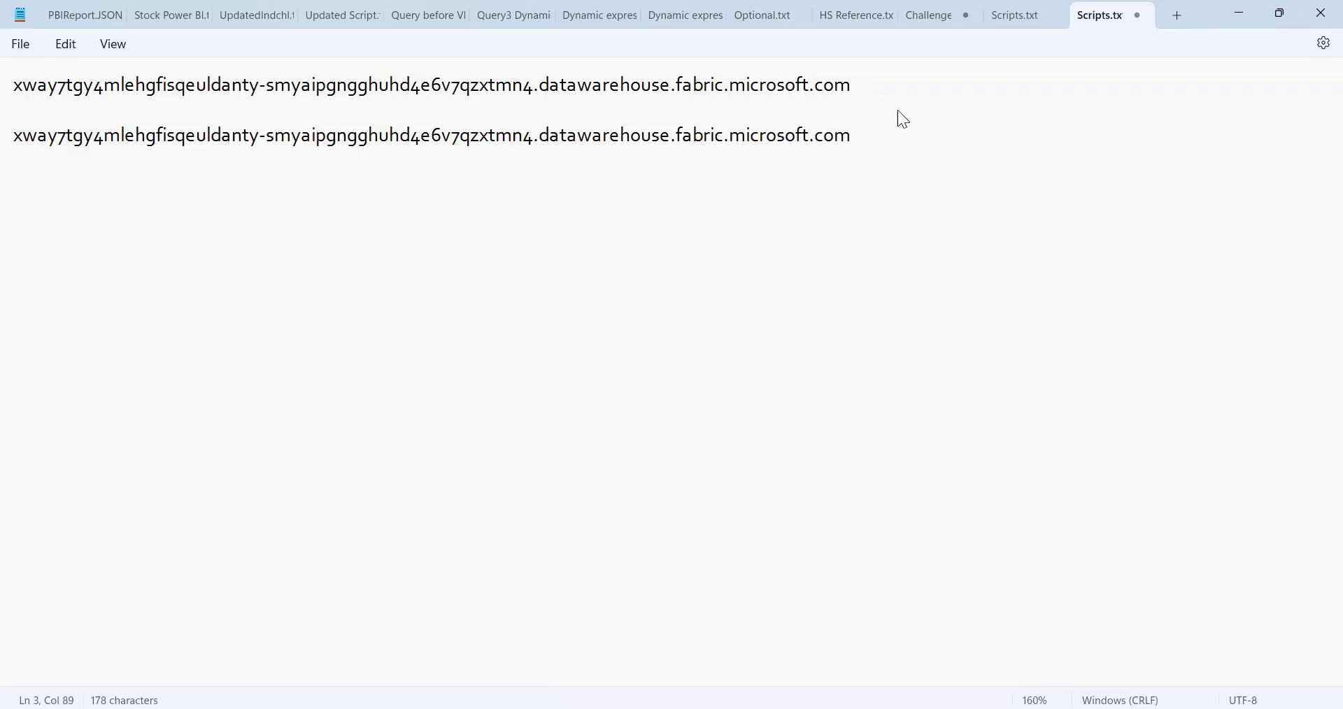
{"action": "left_click_drag", "start_coordinate": [903, 87], "coordinate": [11, 77]}
{"action": "left_click_drag", "start_coordinate": [854, 135], "coordinate": [11, 136]}
{"action": "left_click", "coordinate": [476, 354]}
Step: Back in Power BI, close the endpoint settings, return to the Hari BI Academy workspace root and filter the items by type Warehouse
{"action": "key", "text": "alt+Tab"}
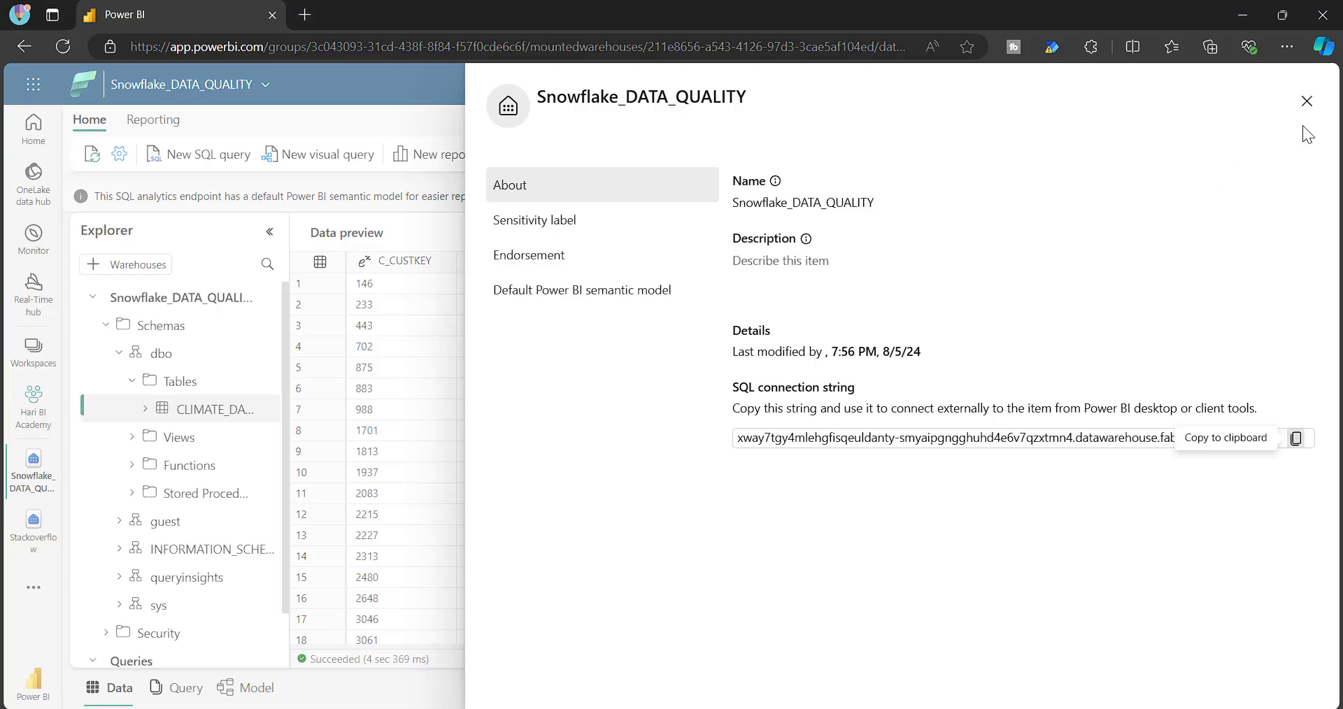
{"action": "left_click", "coordinate": [1306, 101]}
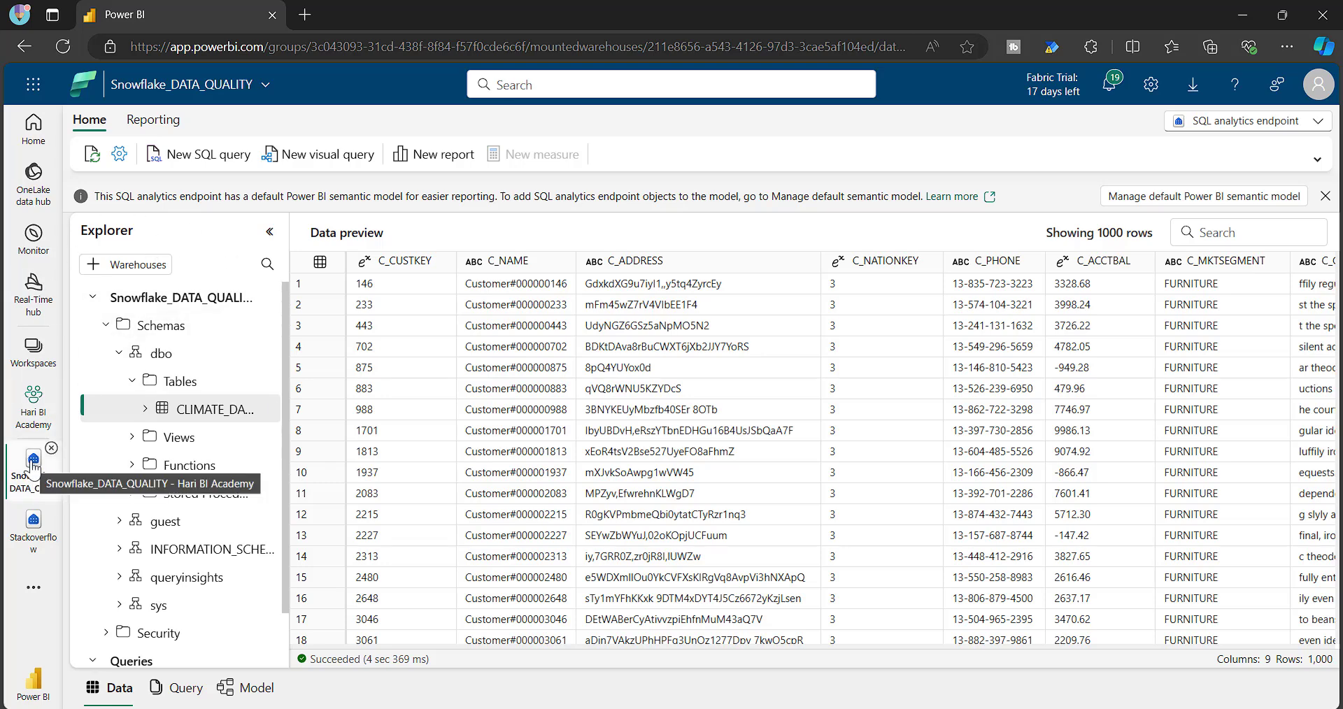
{"action": "left_click", "coordinate": [33, 403]}
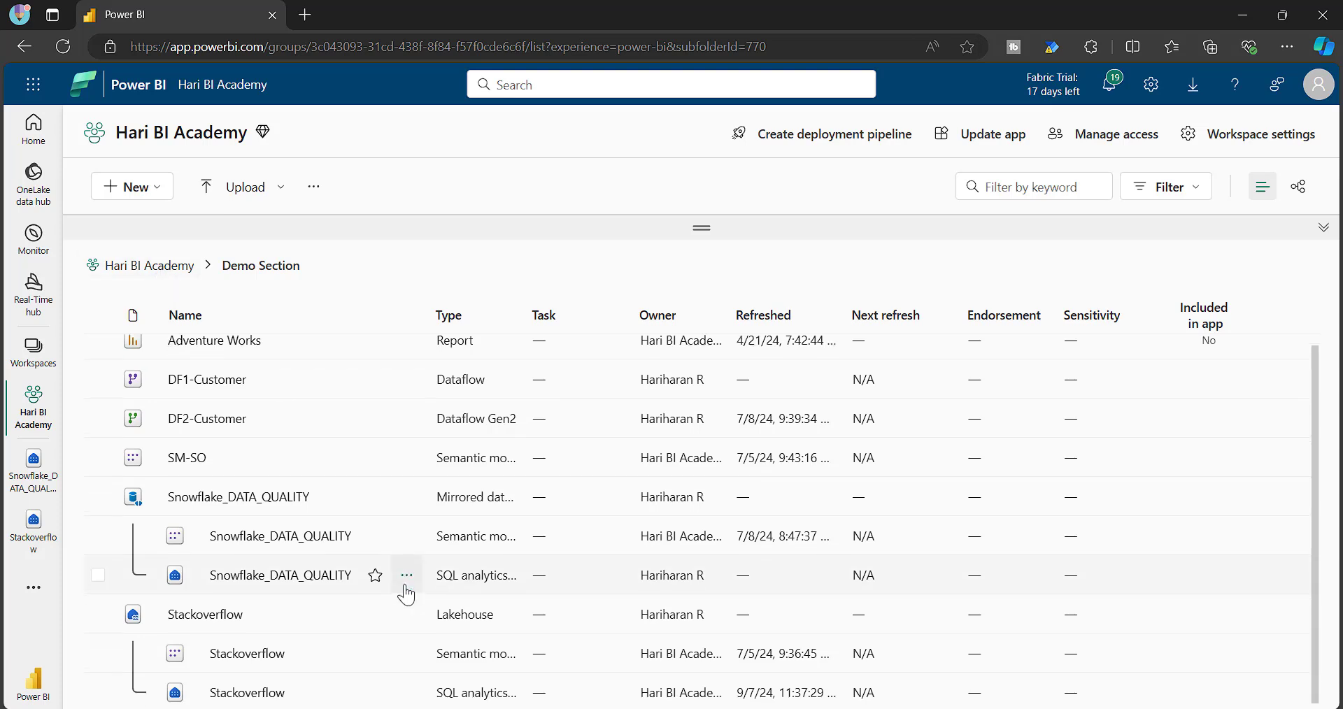
{"action": "left_click", "coordinate": [115, 266]}
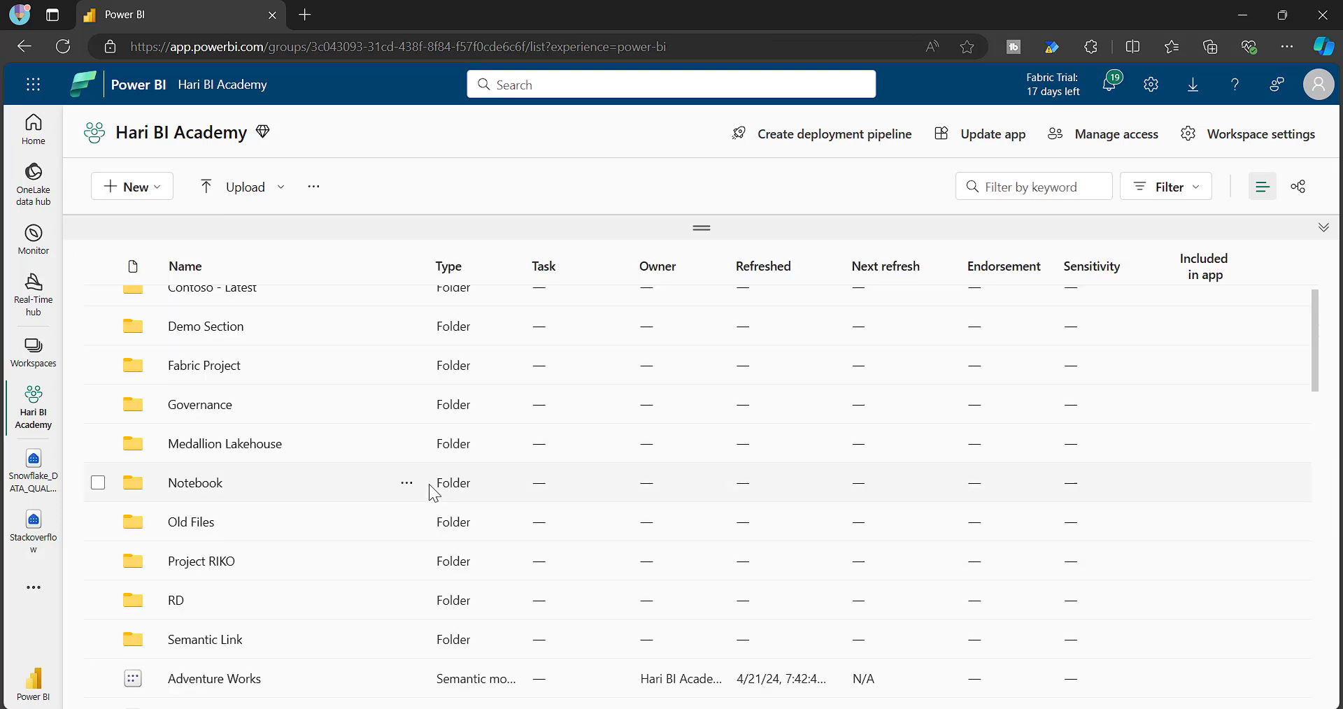
{"action": "scroll", "coordinate": [429, 484], "scroll_direction": "down", "scroll_amount": 10}
{"action": "left_click", "coordinate": [1166, 187]}
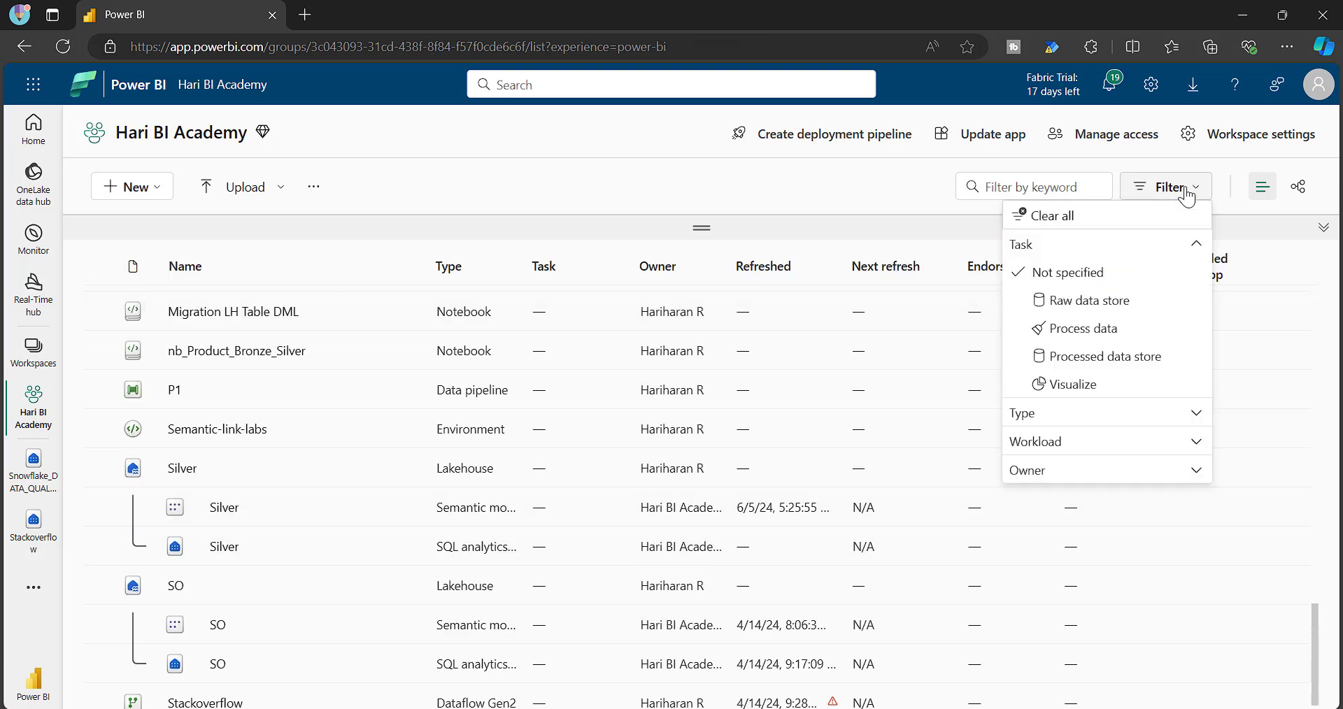
{"action": "left_click", "coordinate": [1055, 415]}
{"action": "scroll", "coordinate": [1095, 629], "scroll_direction": "down", "scroll_amount": 3}
{"action": "left_click", "coordinate": [1095, 635]}
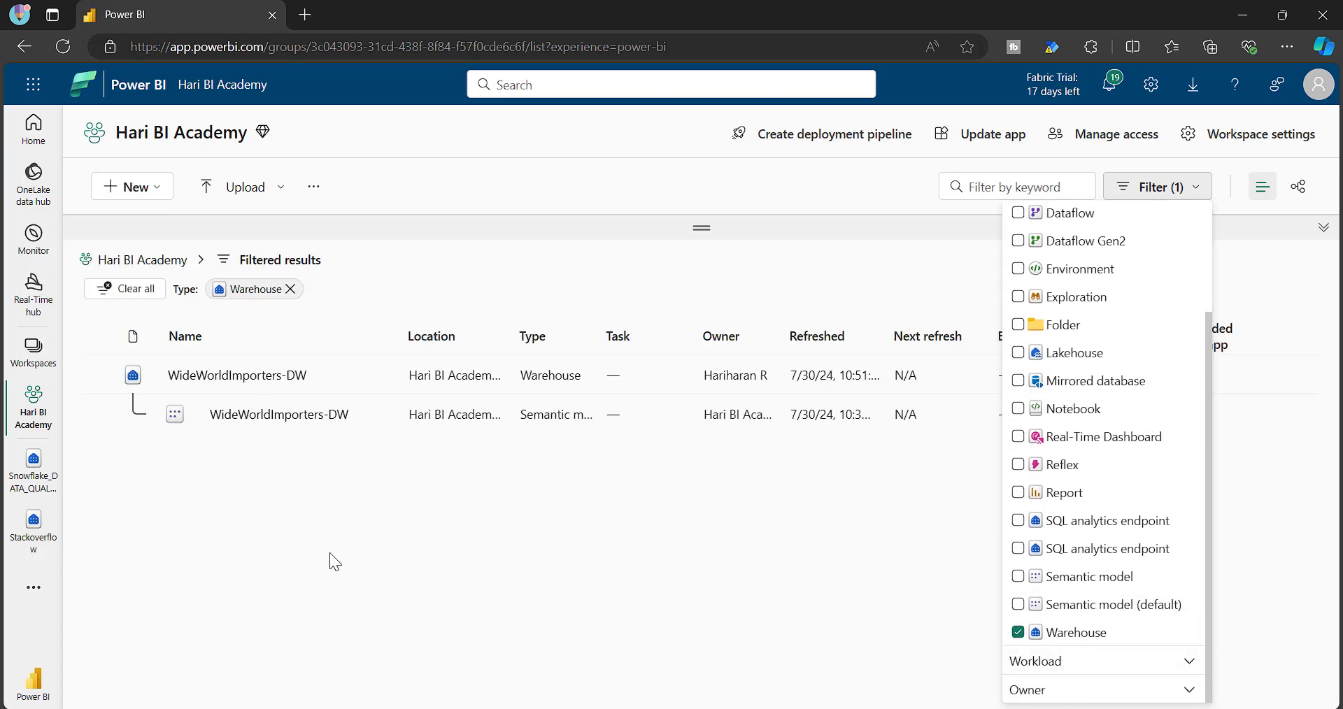
{"action": "left_click", "coordinate": [330, 553]}
Step: Open the WideWorldImporters-DW warehouse and copy the SQL connection string from its settings
{"action": "left_click", "coordinate": [219, 378]}
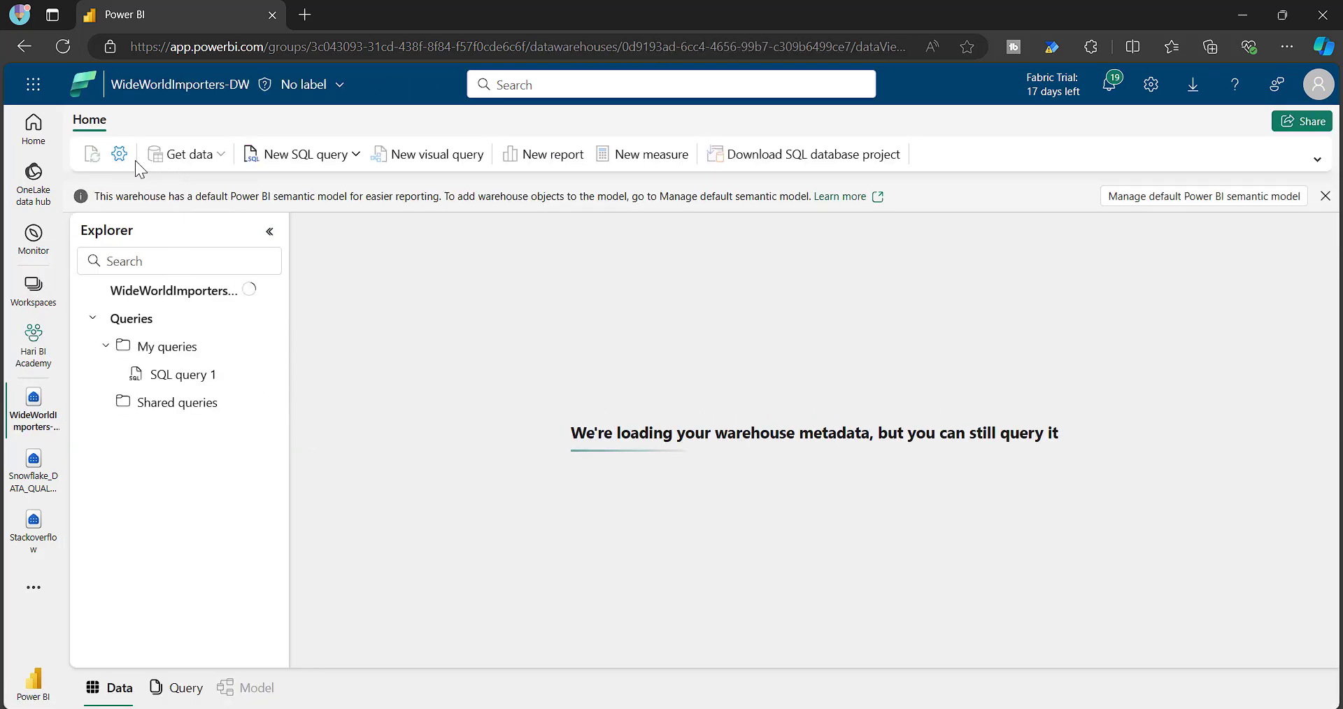
{"action": "left_click", "coordinate": [117, 155]}
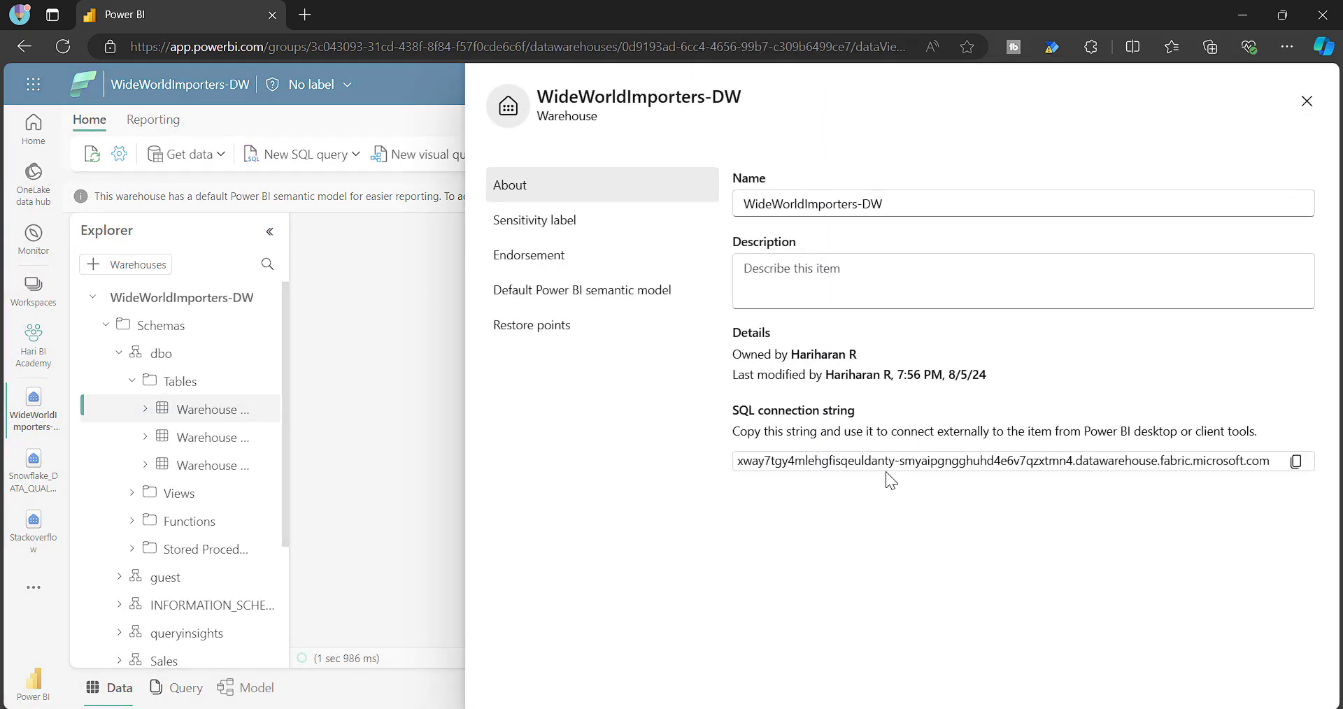
{"action": "left_click", "coordinate": [1293, 463]}
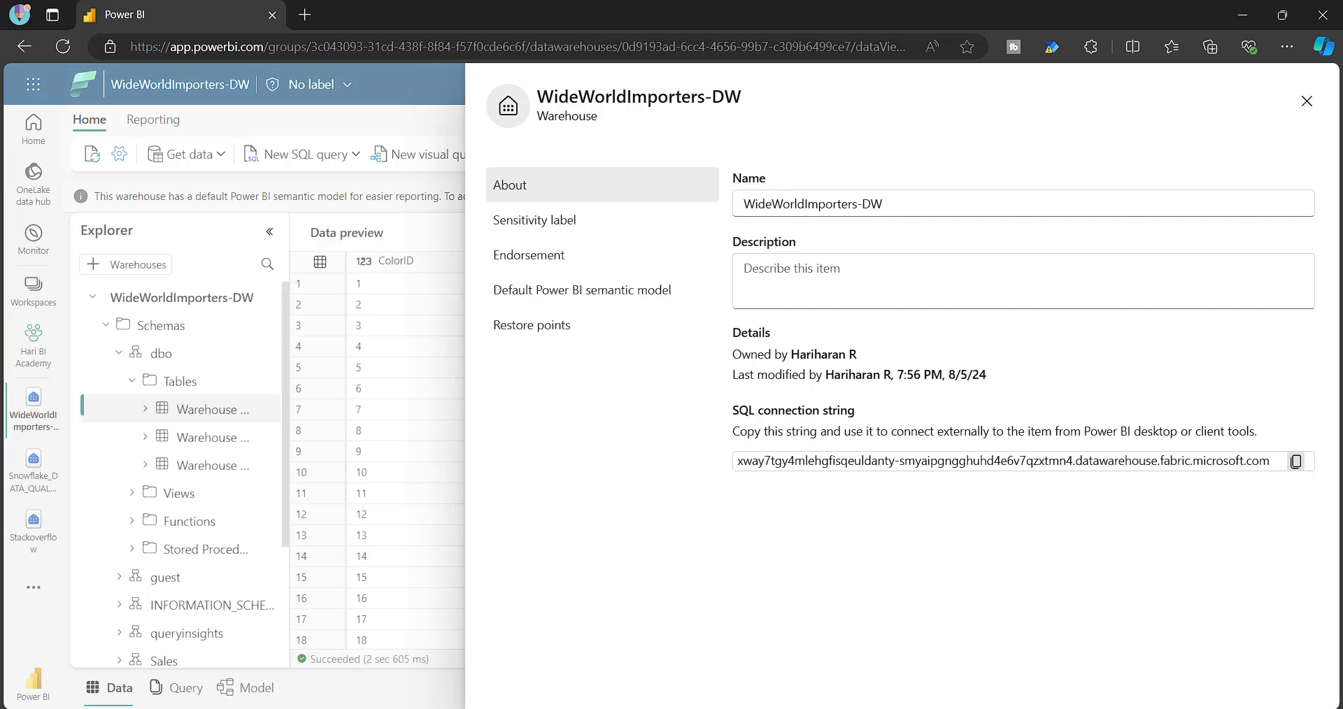
Step: In Notepad, paste the warehouse's connection string below the other two after a blank line and compare all three strings
{"action": "left_click", "coordinate": [825, 708]}
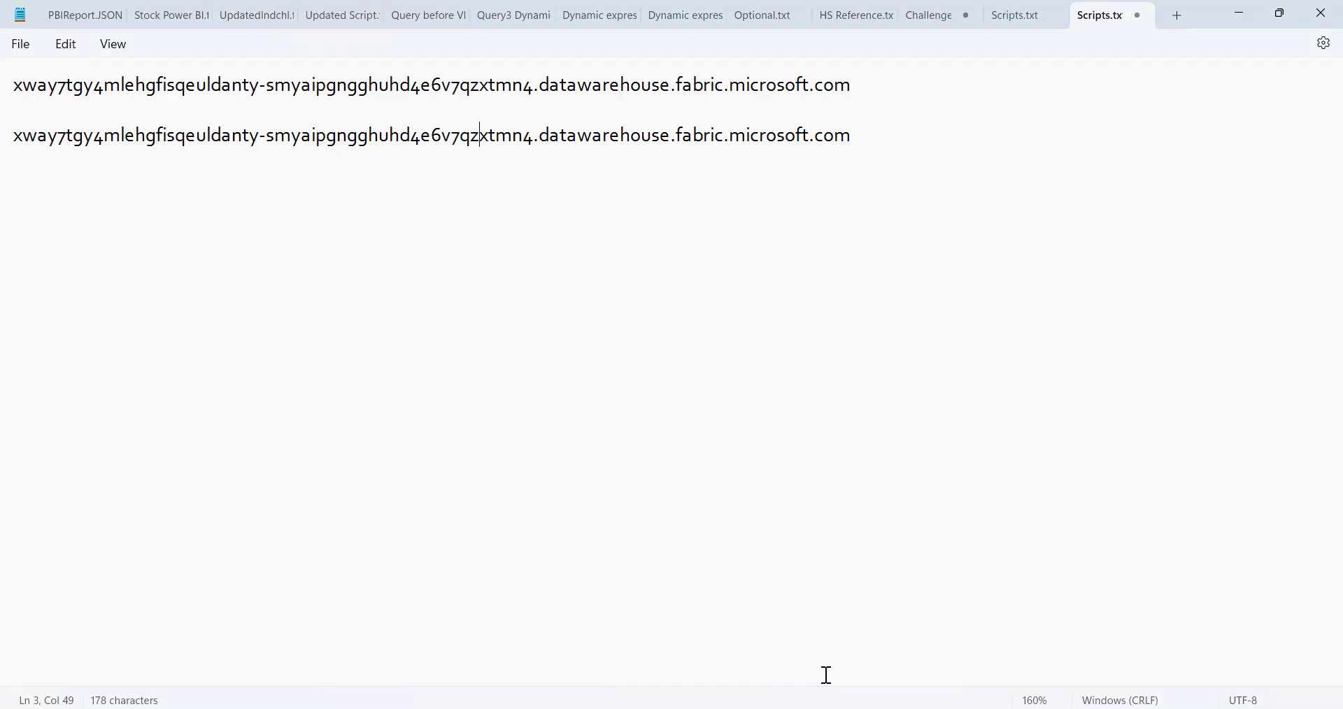
{"action": "key", "text": "Return"}
{"action": "key", "text": "ctrl+v"}
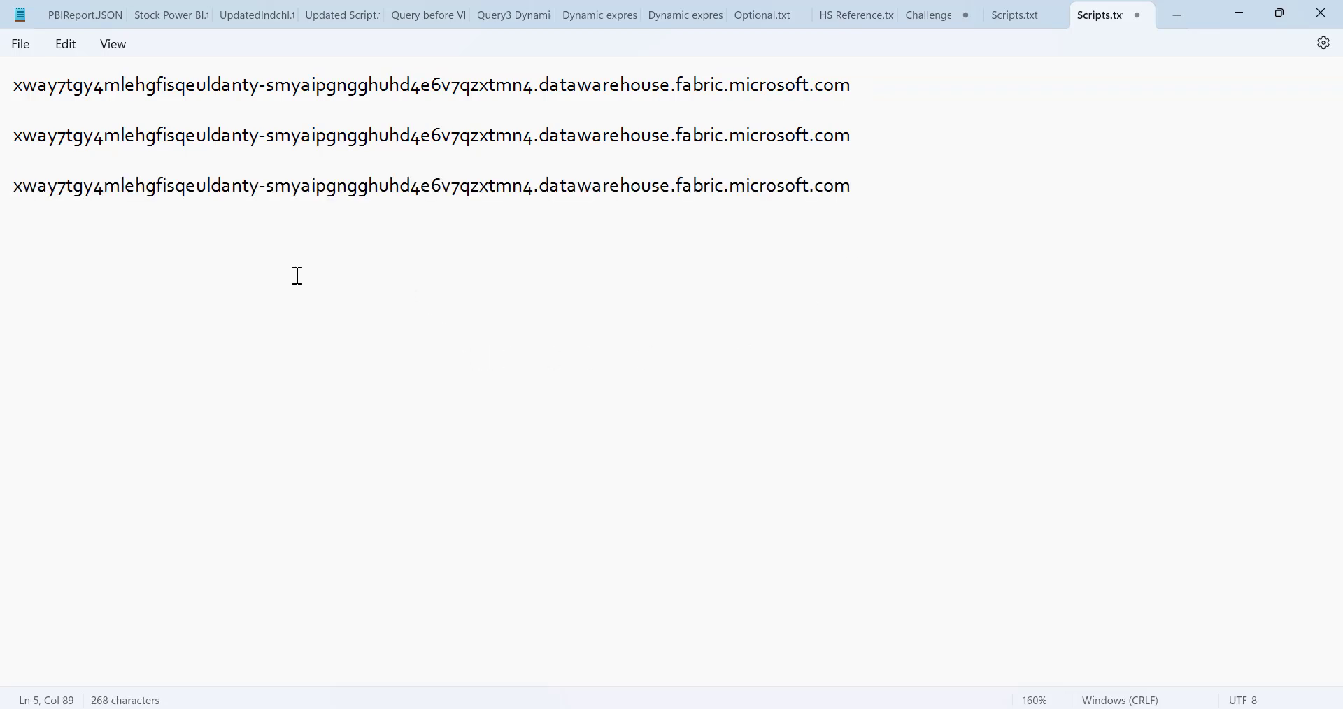
{"action": "left_click_drag", "start_coordinate": [861, 82], "coordinate": [12, 94]}
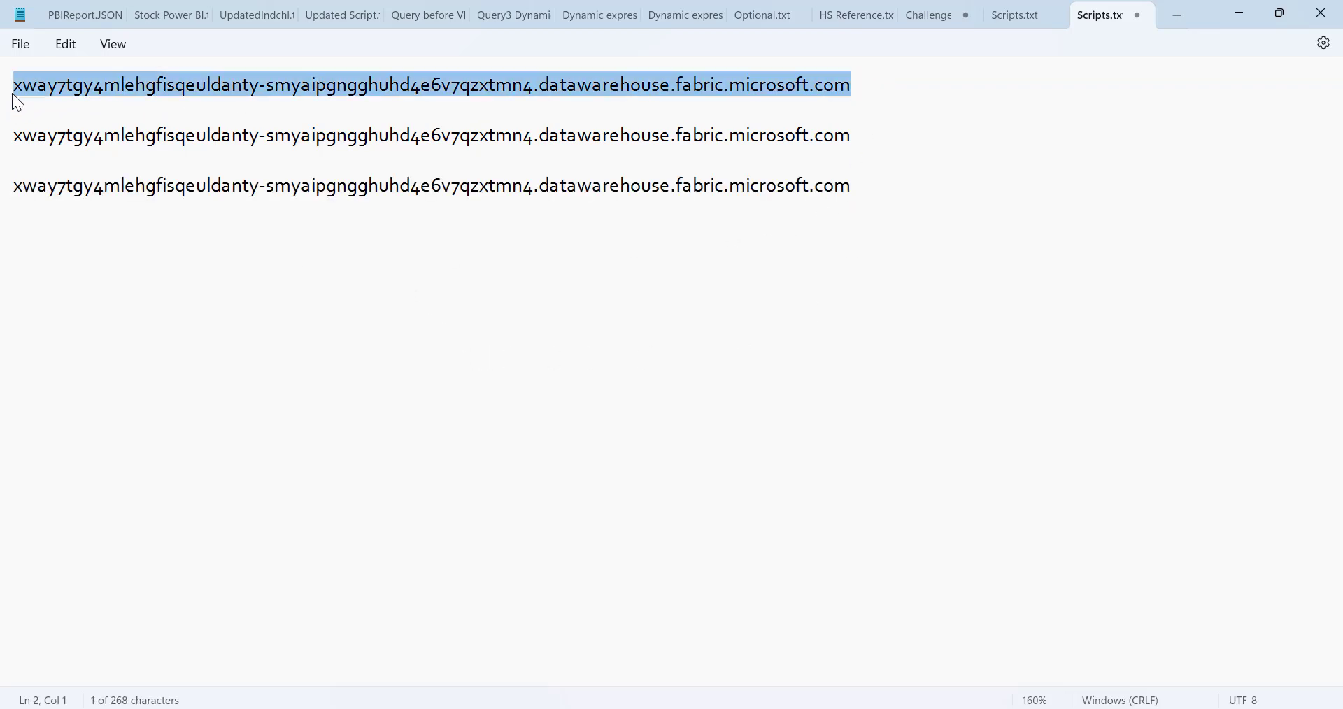
{"action": "left_click_drag", "start_coordinate": [873, 140], "coordinate": [3, 140]}
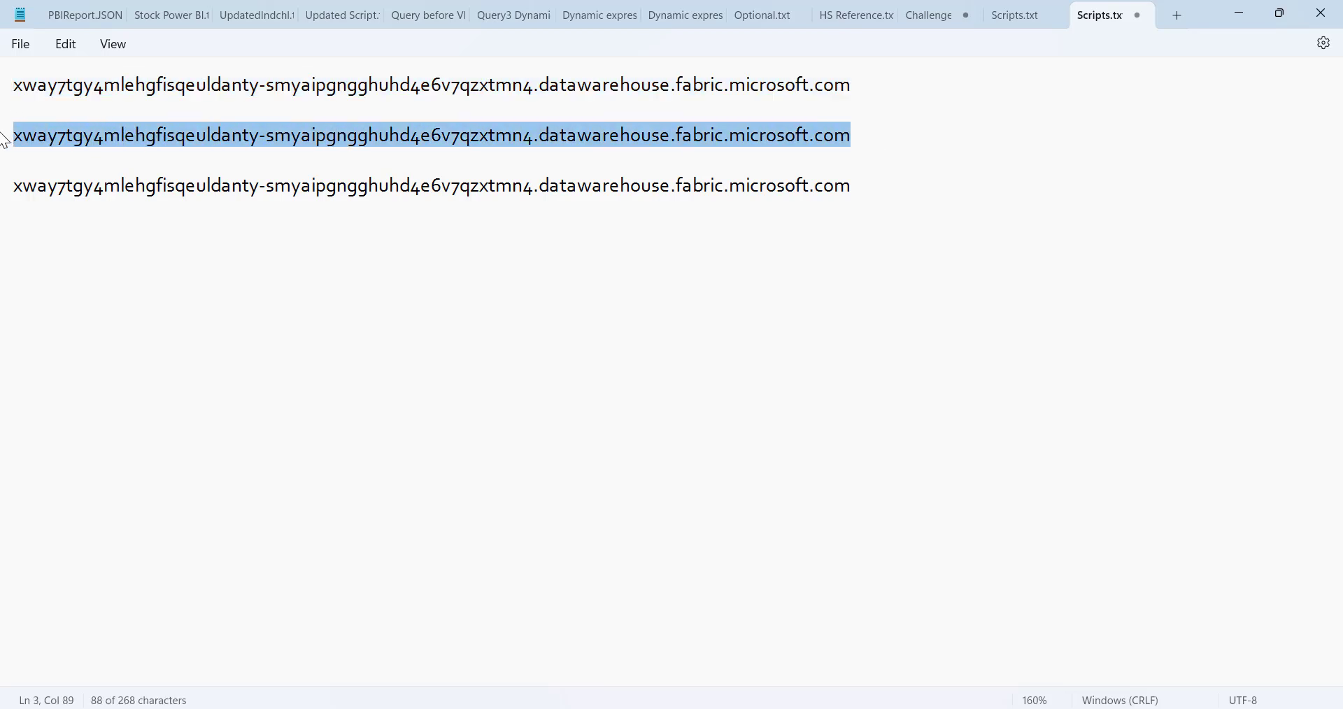
{"action": "left_click_drag", "start_coordinate": [867, 189], "coordinate": [9, 191]}
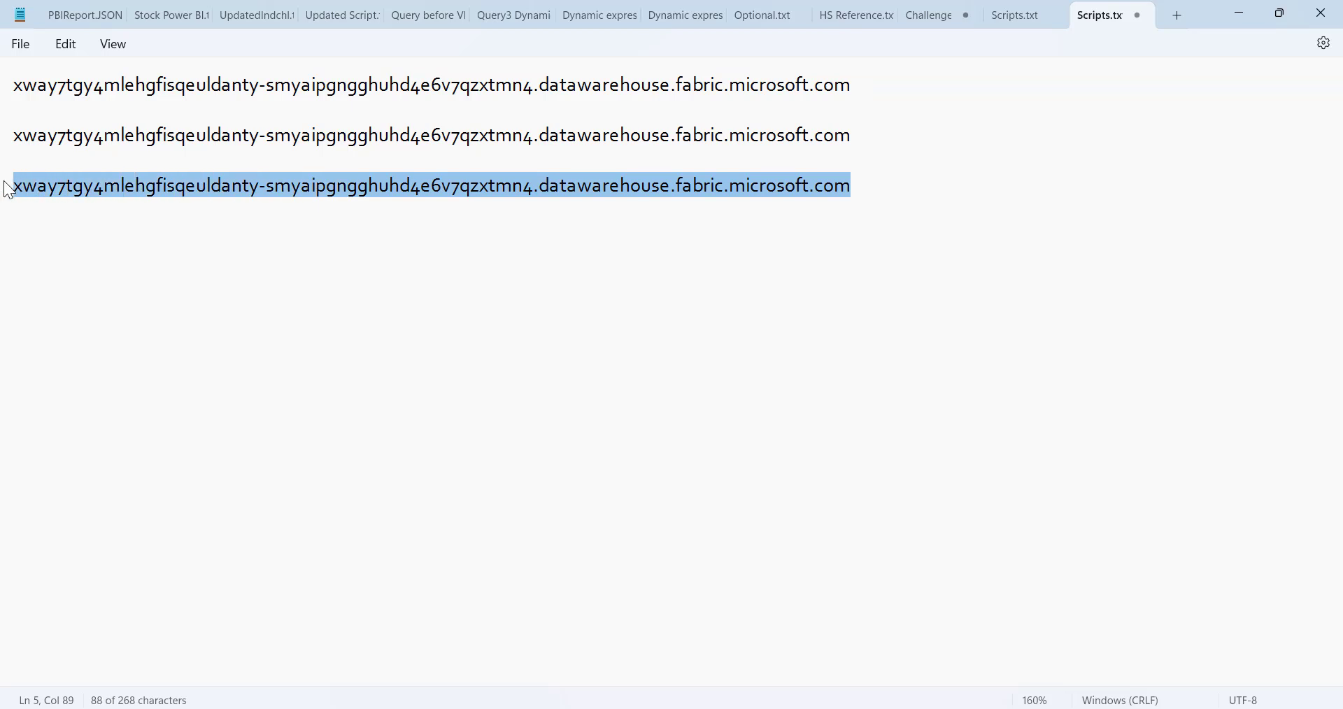
Step: Switch from Notepad to Power BI and close the WideWorldImporters-DW warehouse settings
{"action": "left_click", "coordinate": [439, 352]}
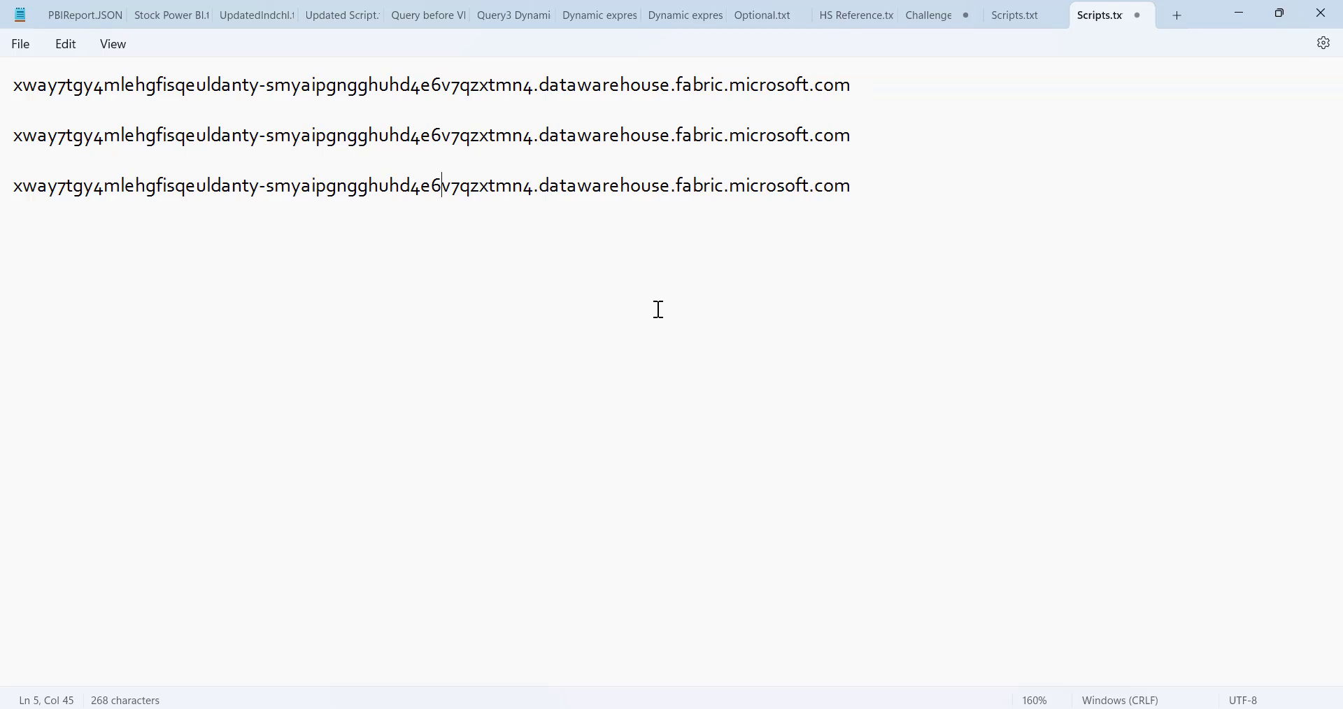
{"action": "key", "text": "alt+Tab"}
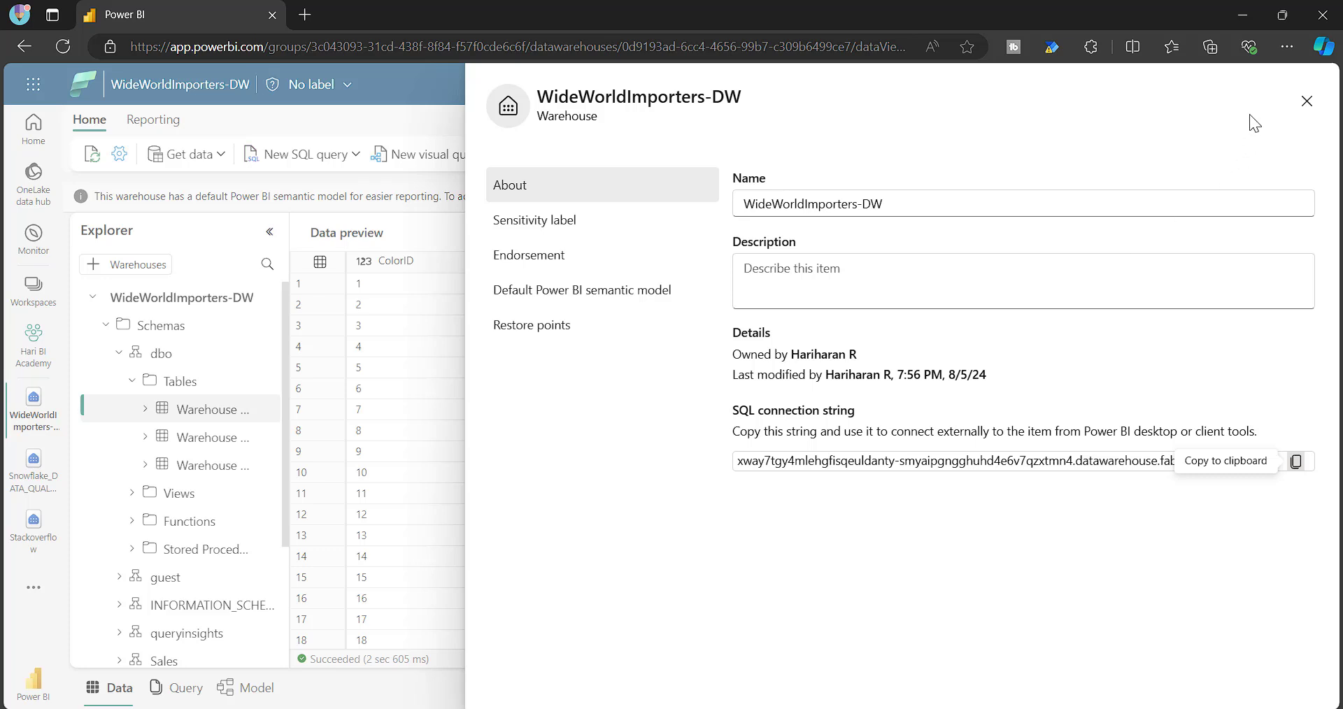
{"action": "left_click", "coordinate": [1305, 108]}
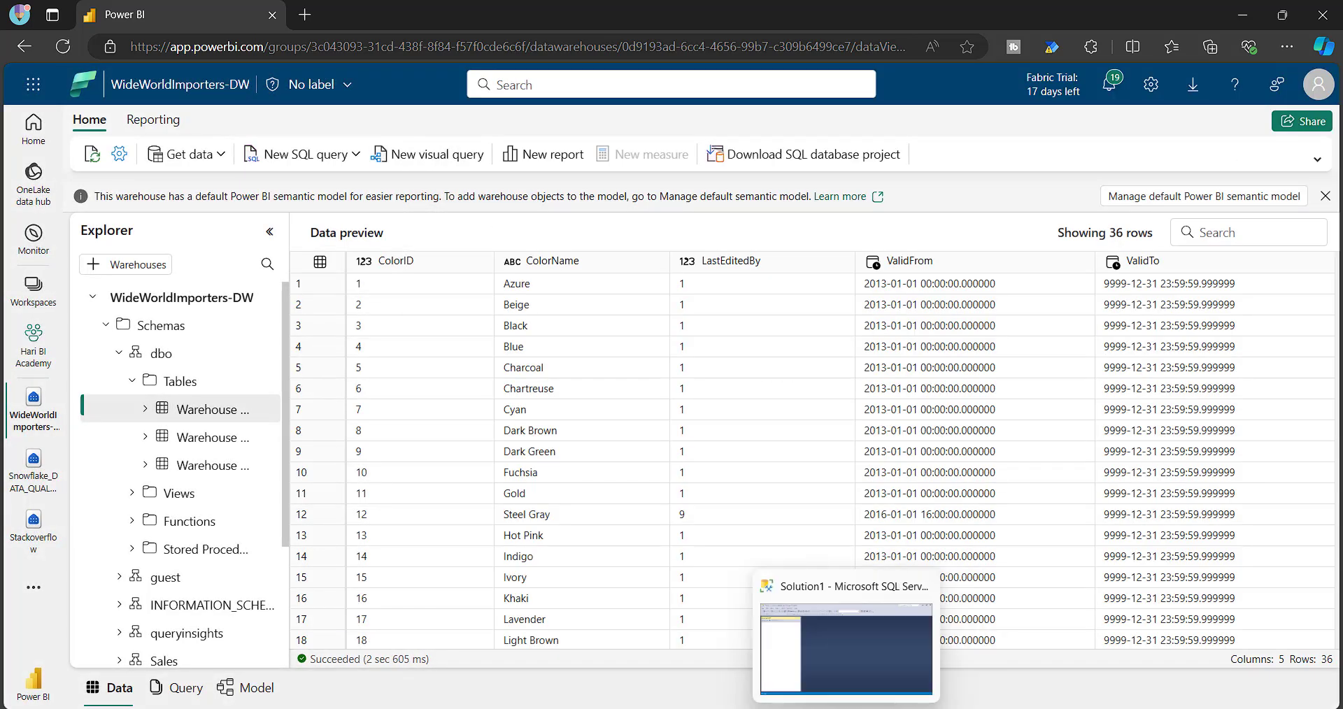
Step: In SQL Server Management Studio, connect to the Database Engine using the third connection string from Notepad as server name and enter the account password
{"action": "left_click", "coordinate": [846, 706]}
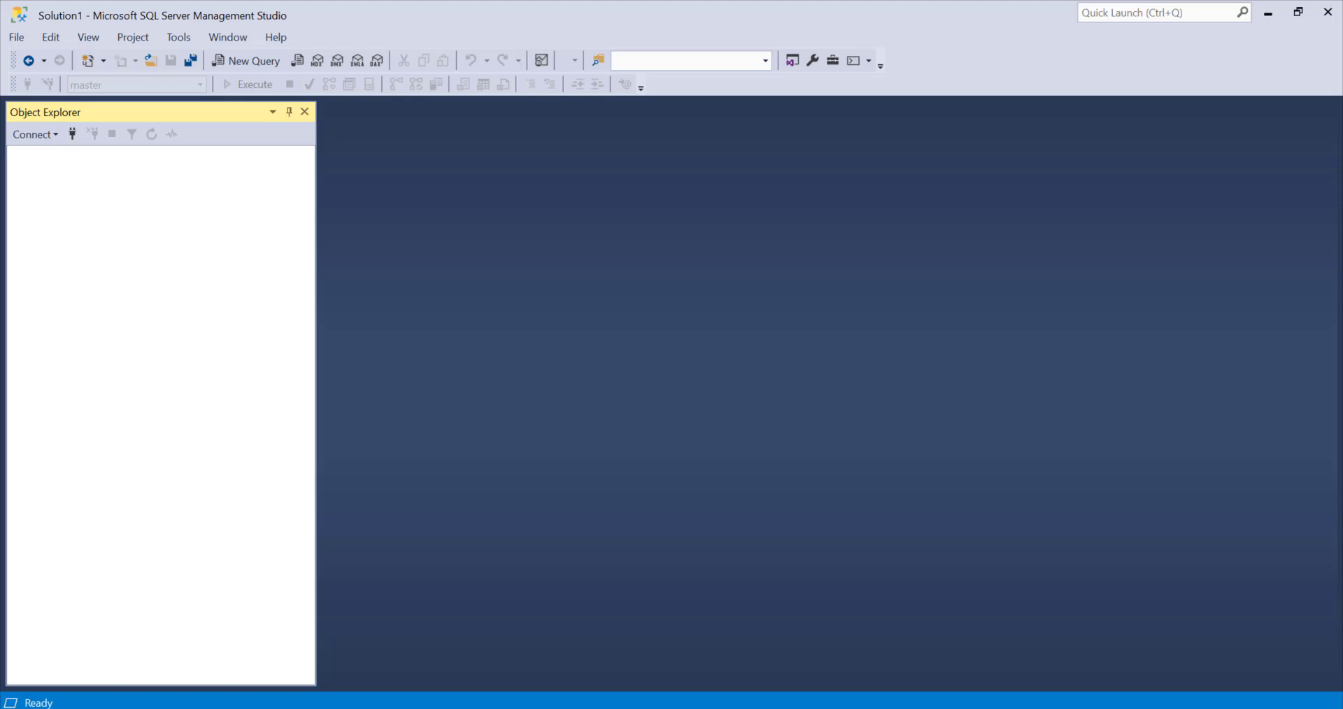
{"action": "left_click", "coordinate": [33, 134]}
{"action": "left_click", "coordinate": [70, 155]}
{"action": "key", "text": "alt+Tab"}
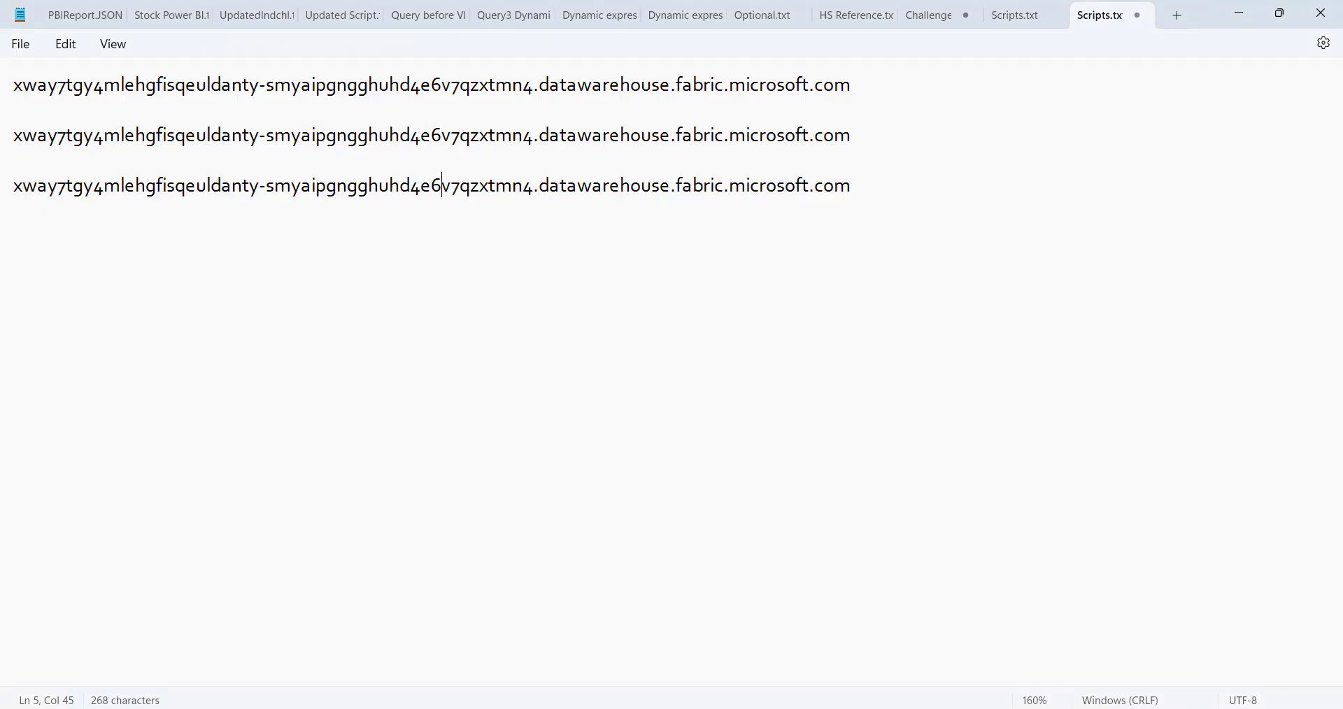
{"action": "left_click_drag", "start_coordinate": [855, 186], "coordinate": [13, 186]}
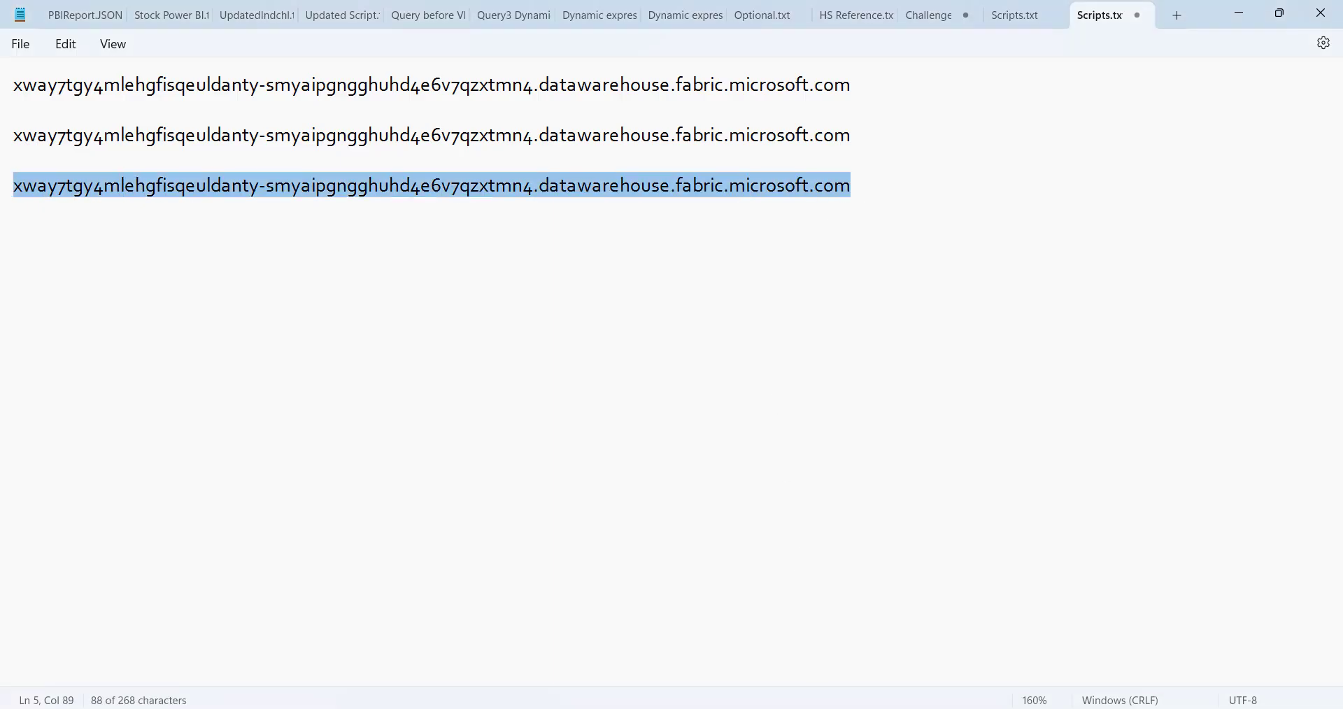
{"action": "key", "text": "alt+Tab"}
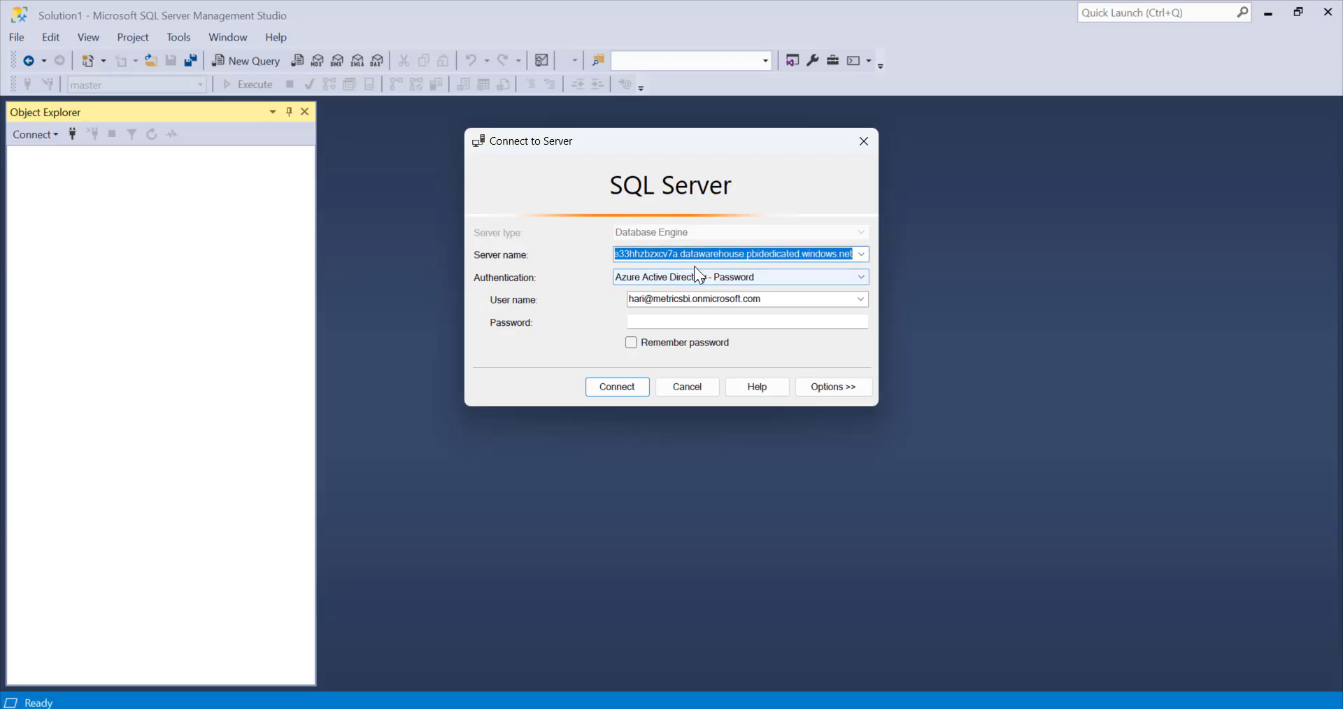
{"action": "type", "text": "ghuhd4e6v7qzxtmn4.datawarehouse.fabric.microsoft.com"}
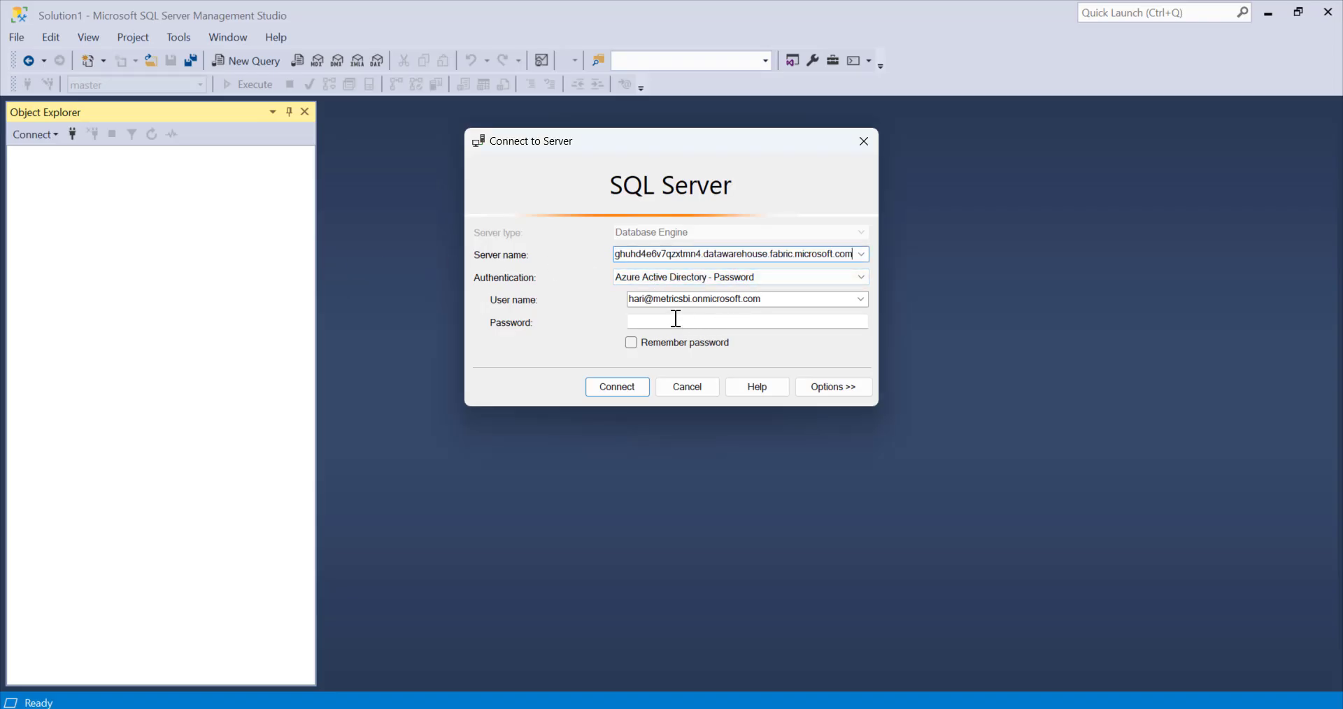
{"action": "left_click", "coordinate": [677, 323]}
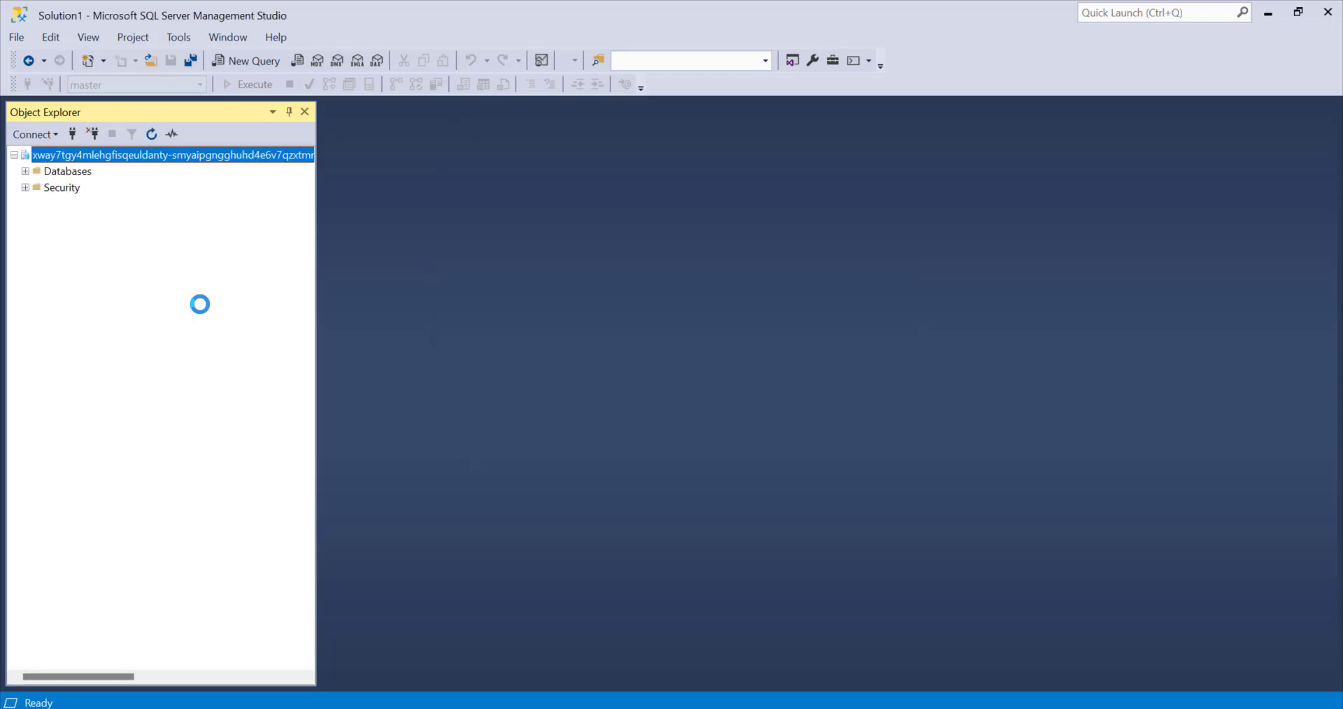
Step: Expand the server's Databases folder and widen Object Explorer to show the full server name
{"action": "left_click", "coordinate": [24, 171]}
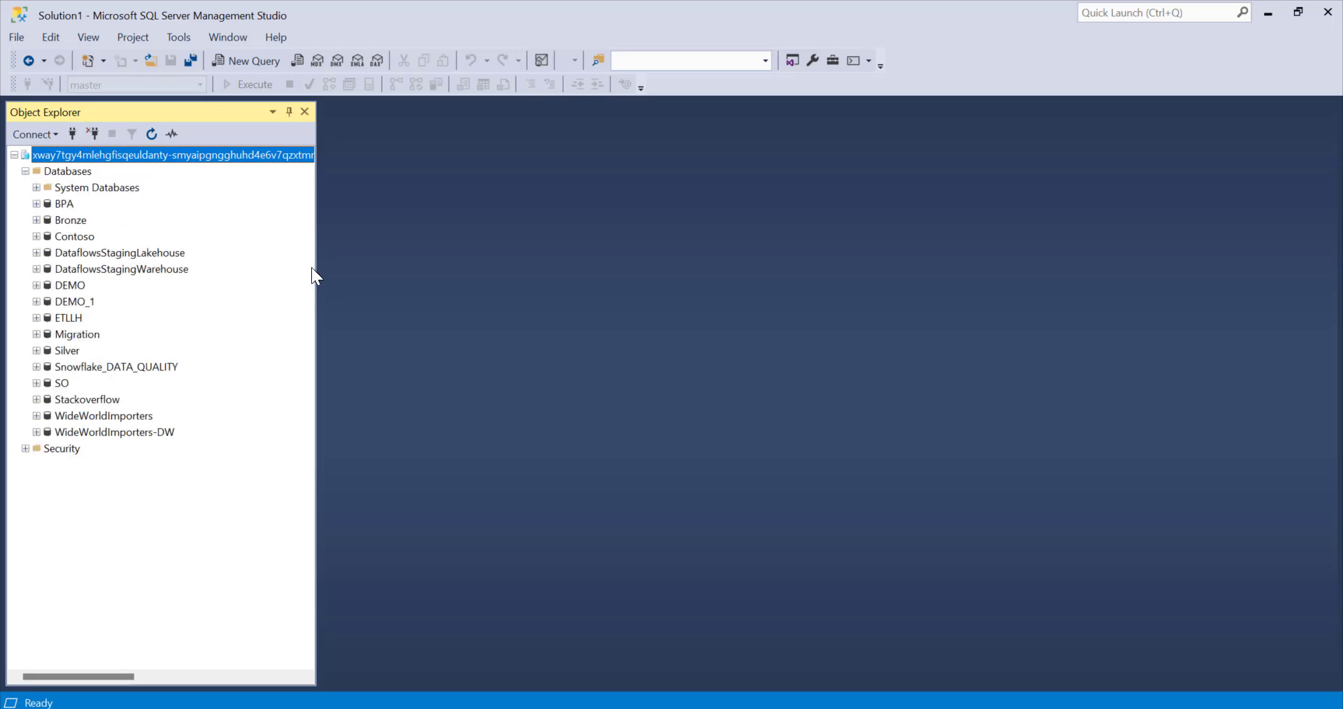
{"action": "left_click_drag", "start_coordinate": [316, 267], "coordinate": [561, 303]}
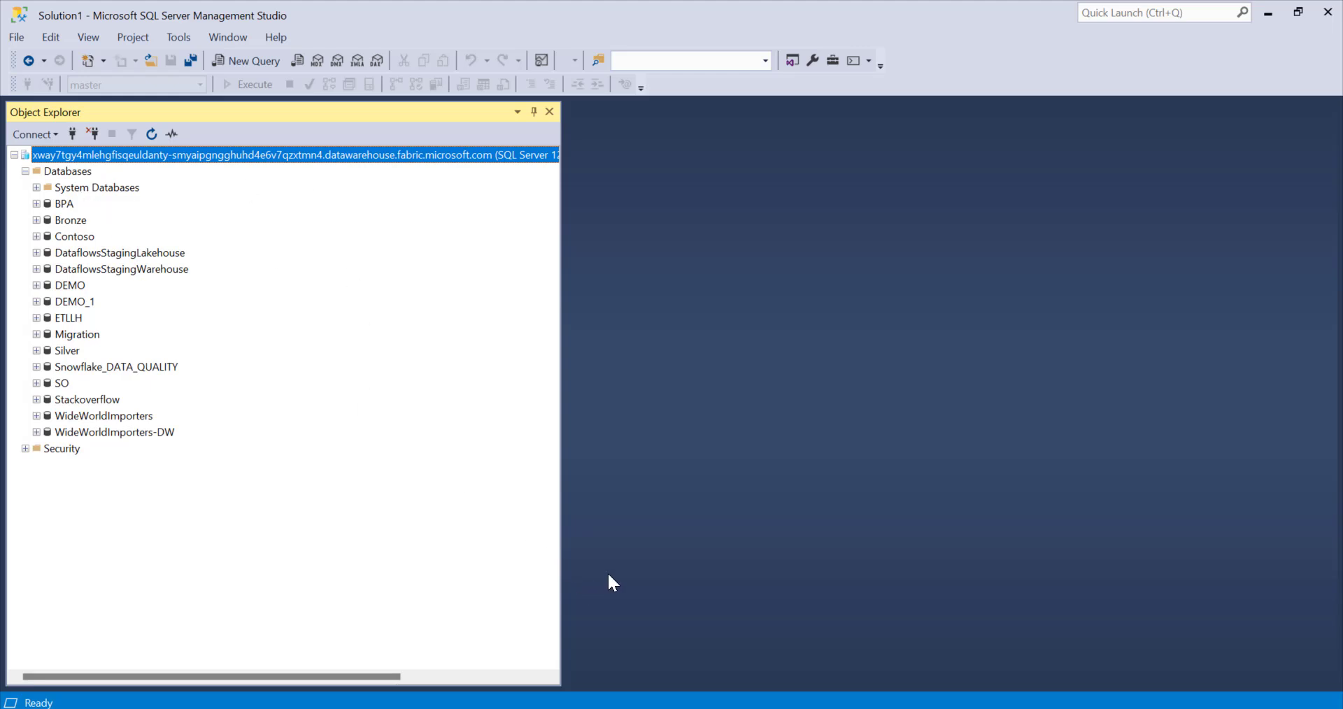
Step: In Power BI, return to the Hari BI Academy workspace and replace the Warehouse filter with both SQL analytics endpoint types
{"action": "left_click", "coordinate": [692, 633]}
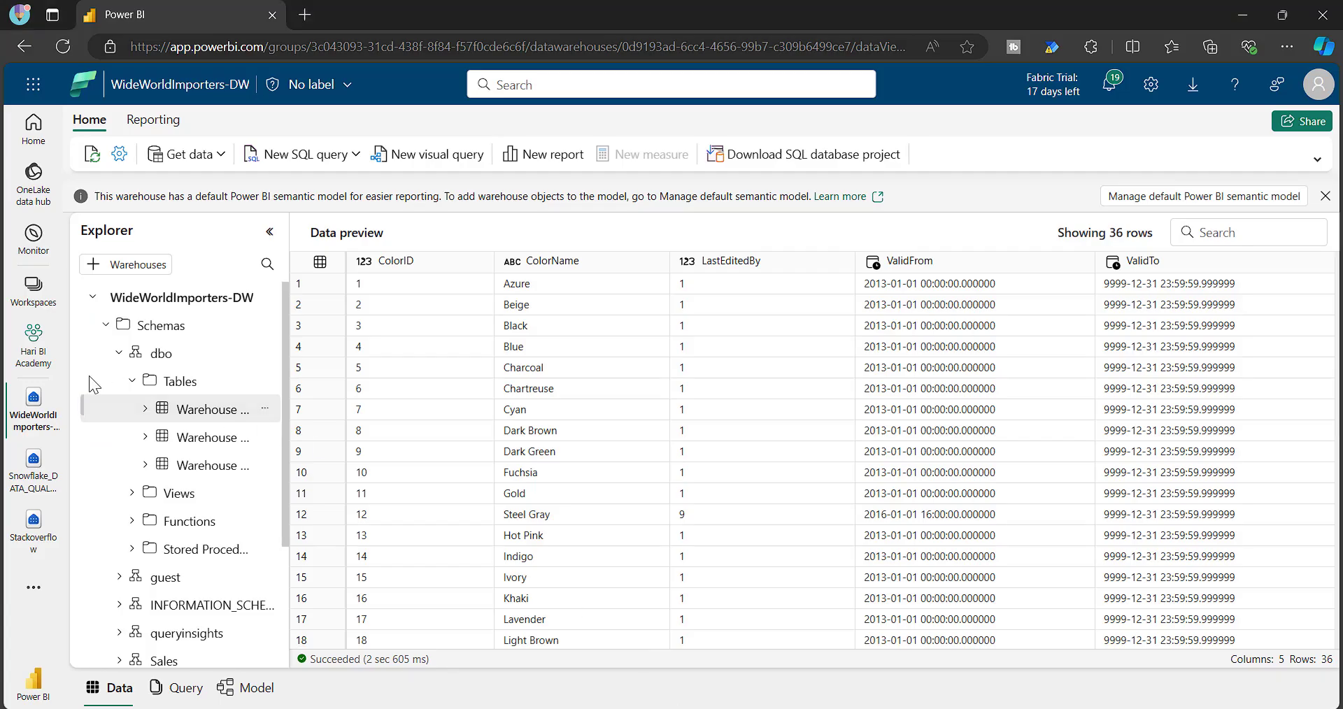
{"action": "left_click", "coordinate": [32, 350]}
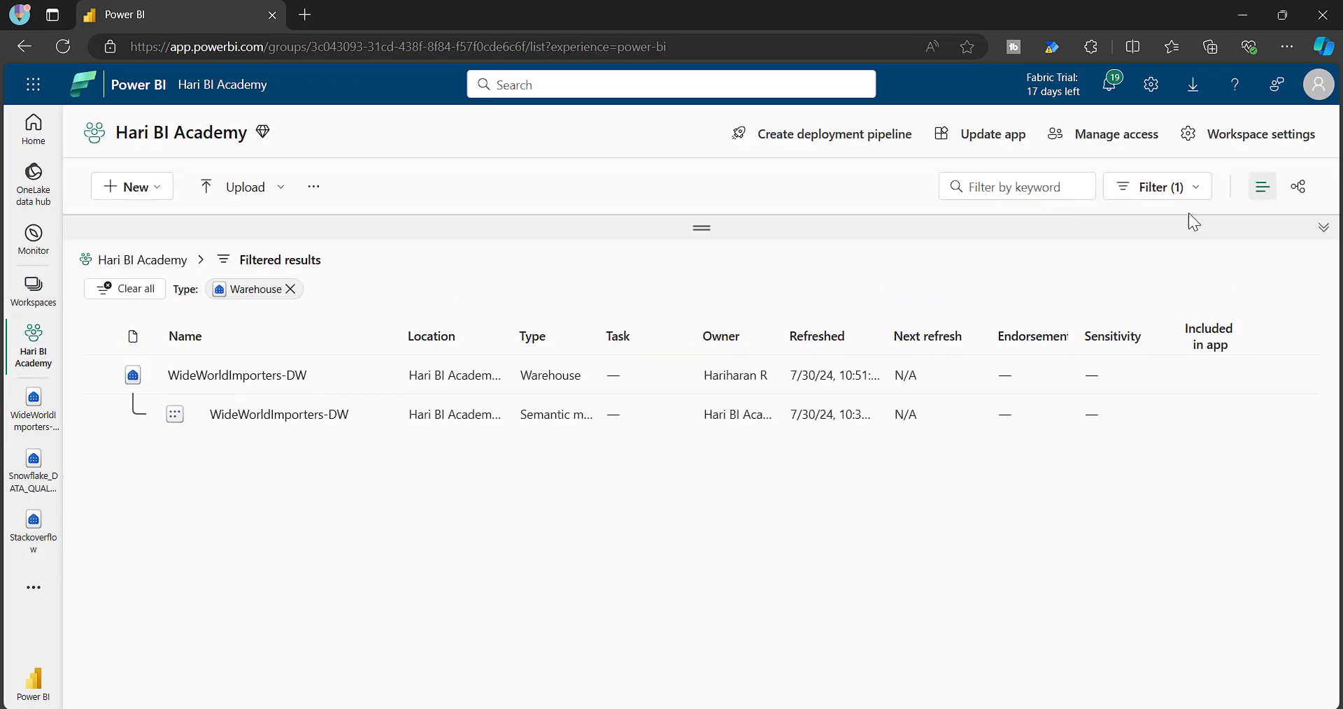
{"action": "left_click", "coordinate": [290, 289]}
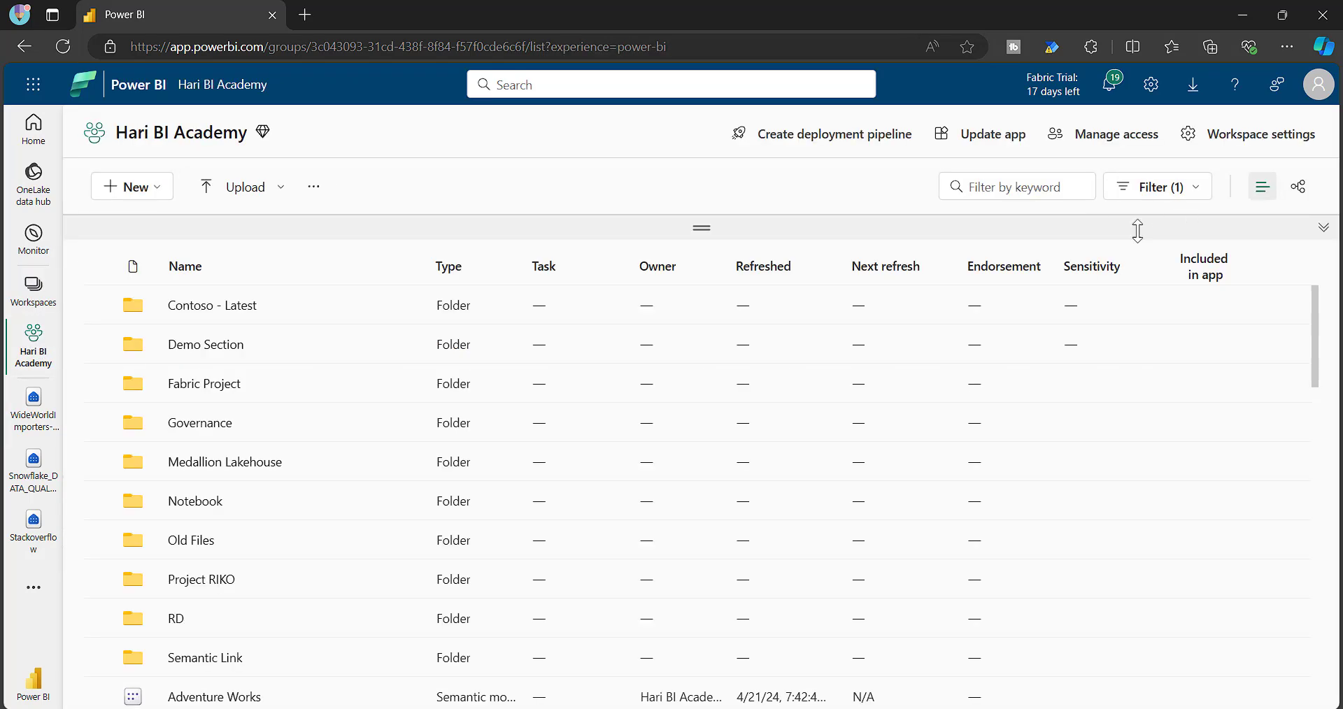
{"action": "left_click", "coordinate": [1173, 192]}
{"action": "left_click", "coordinate": [1064, 416]}
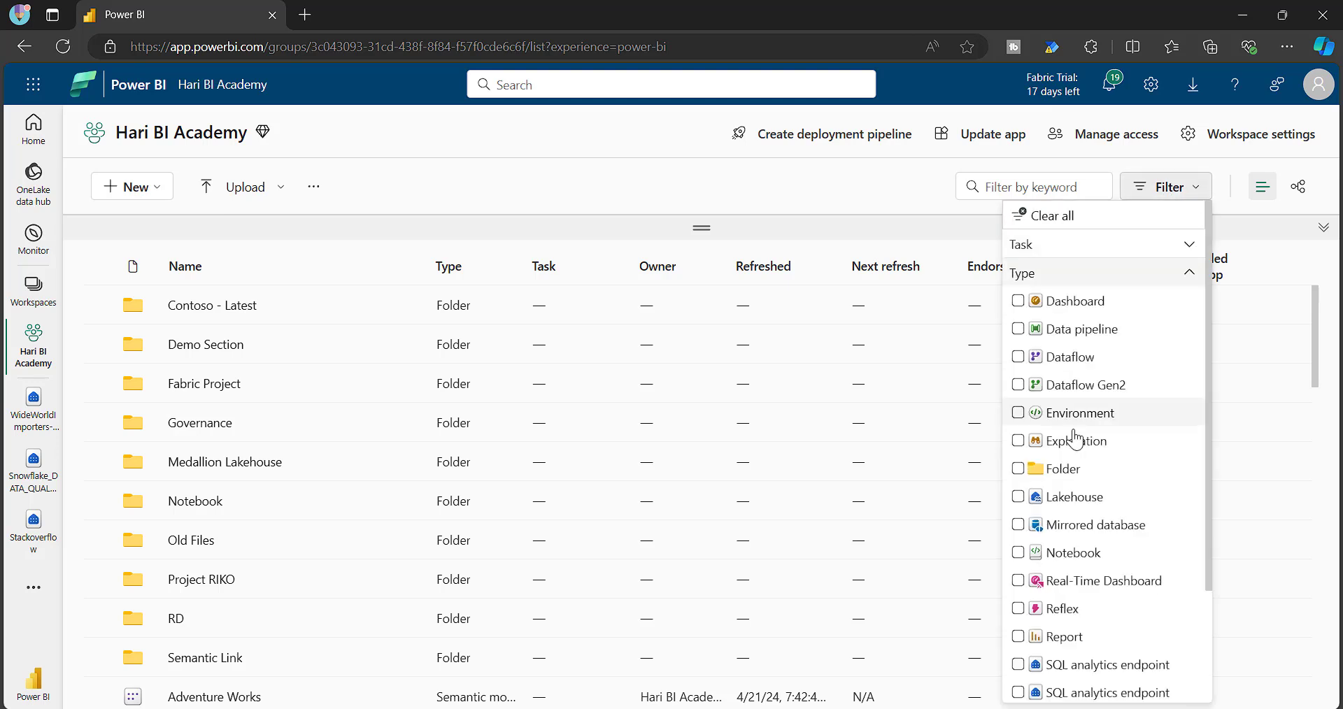
{"action": "scroll", "coordinate": [1119, 559], "scroll_direction": "down", "scroll_amount": 2}
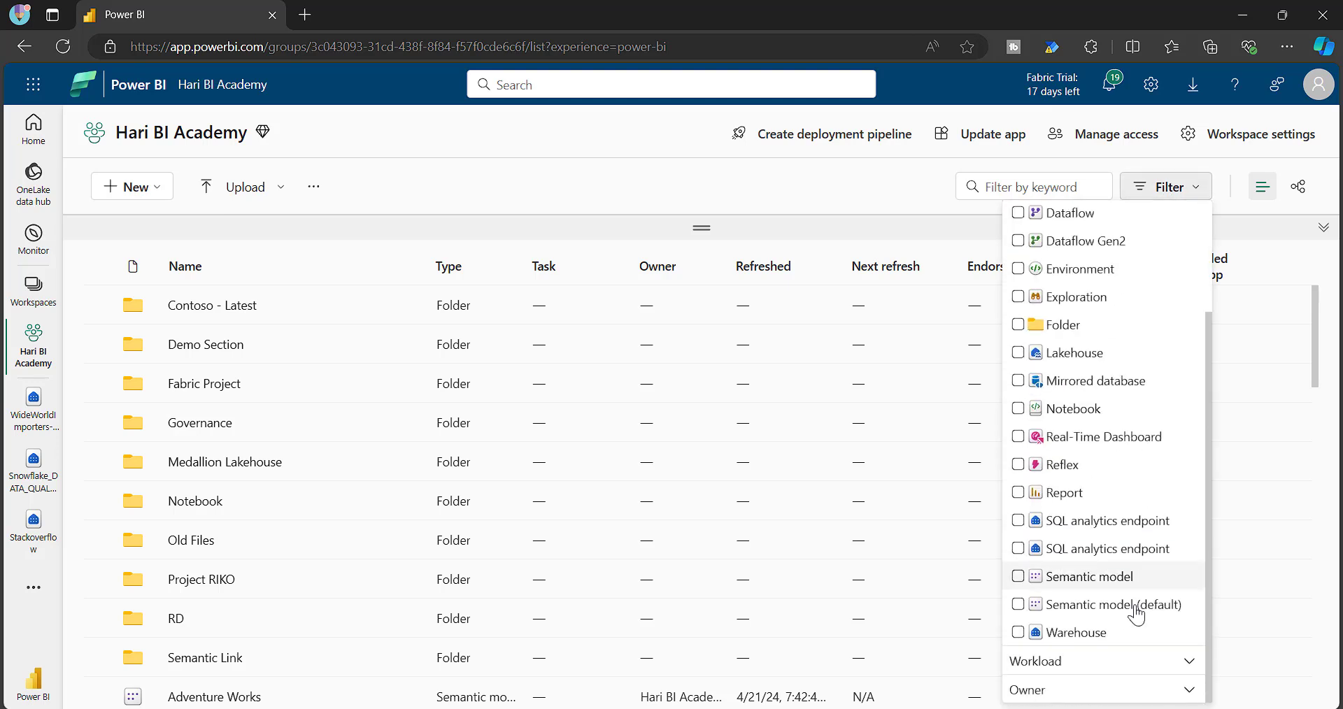
{"action": "left_click", "coordinate": [1017, 522]}
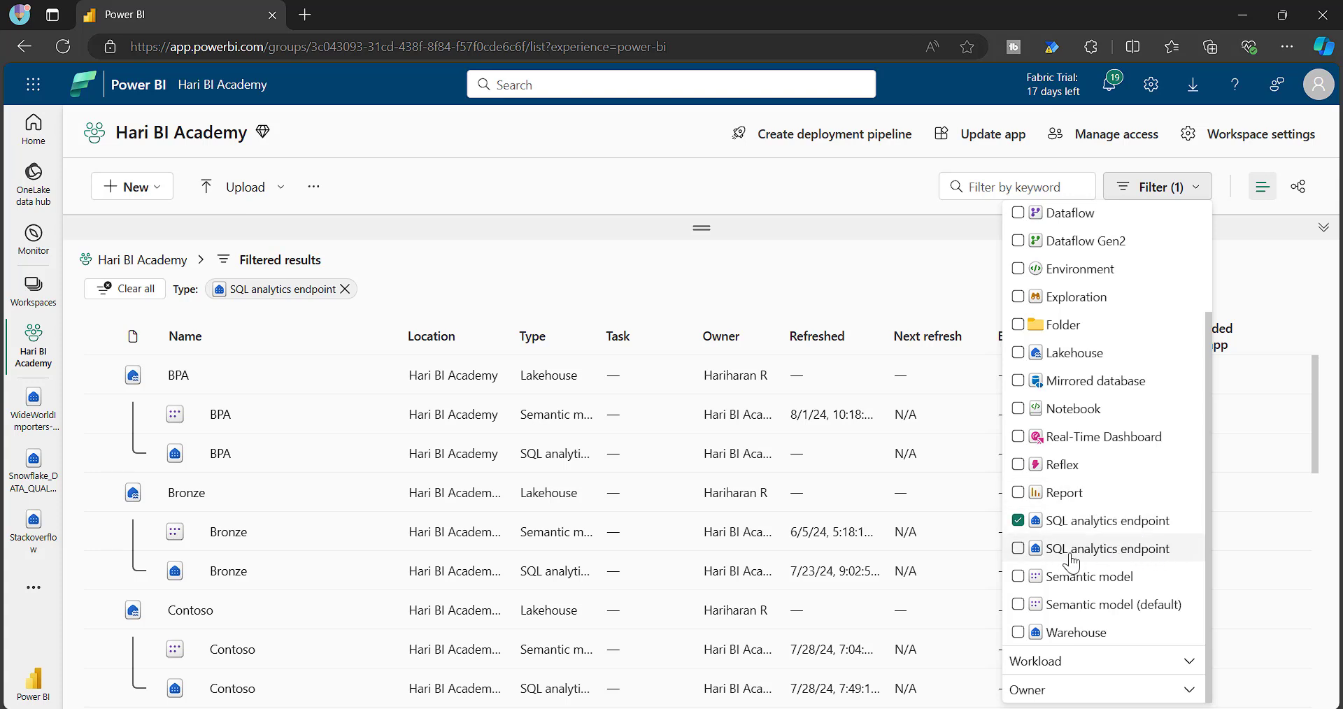
{"action": "left_click", "coordinate": [1018, 552]}
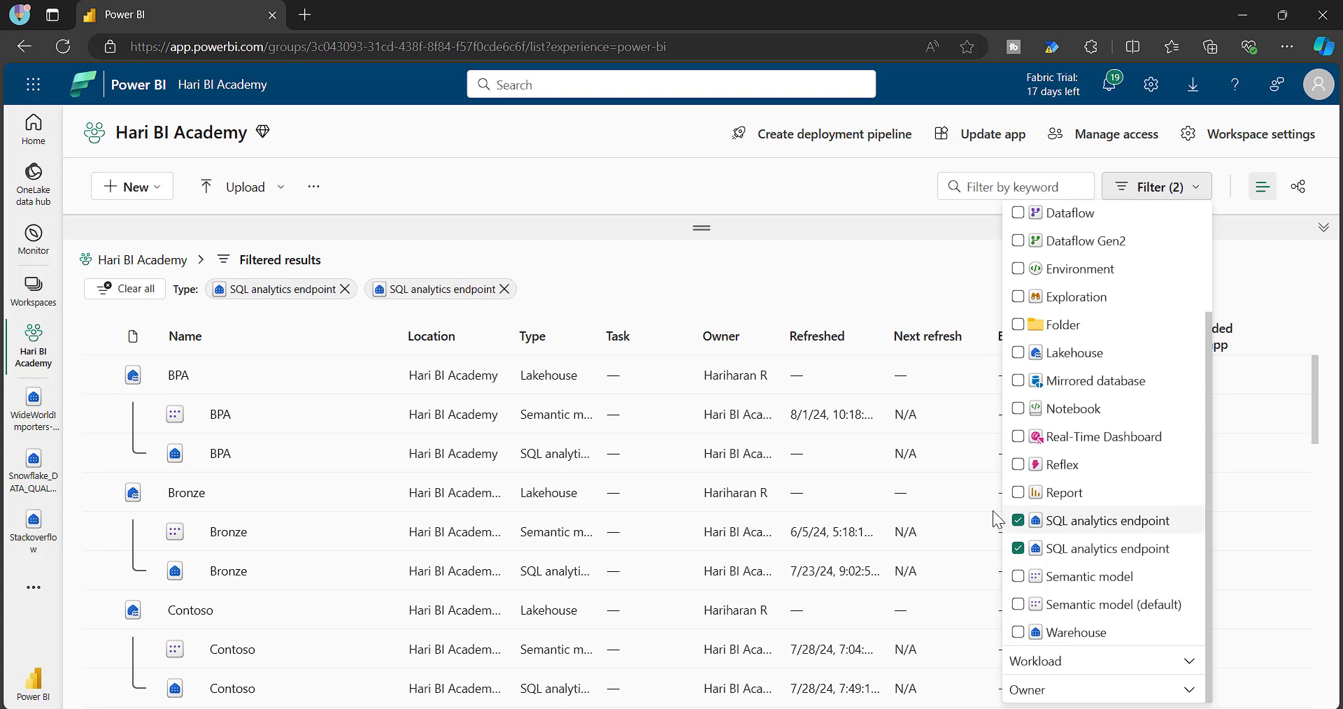
{"action": "left_click", "coordinate": [837, 239]}
Step: Compare the workspace's filtered SQL analytics endpoints with the databases listed in SQL Server Management Studio
{"action": "scroll", "coordinate": [659, 518], "scroll_direction": "down", "scroll_amount": 10}
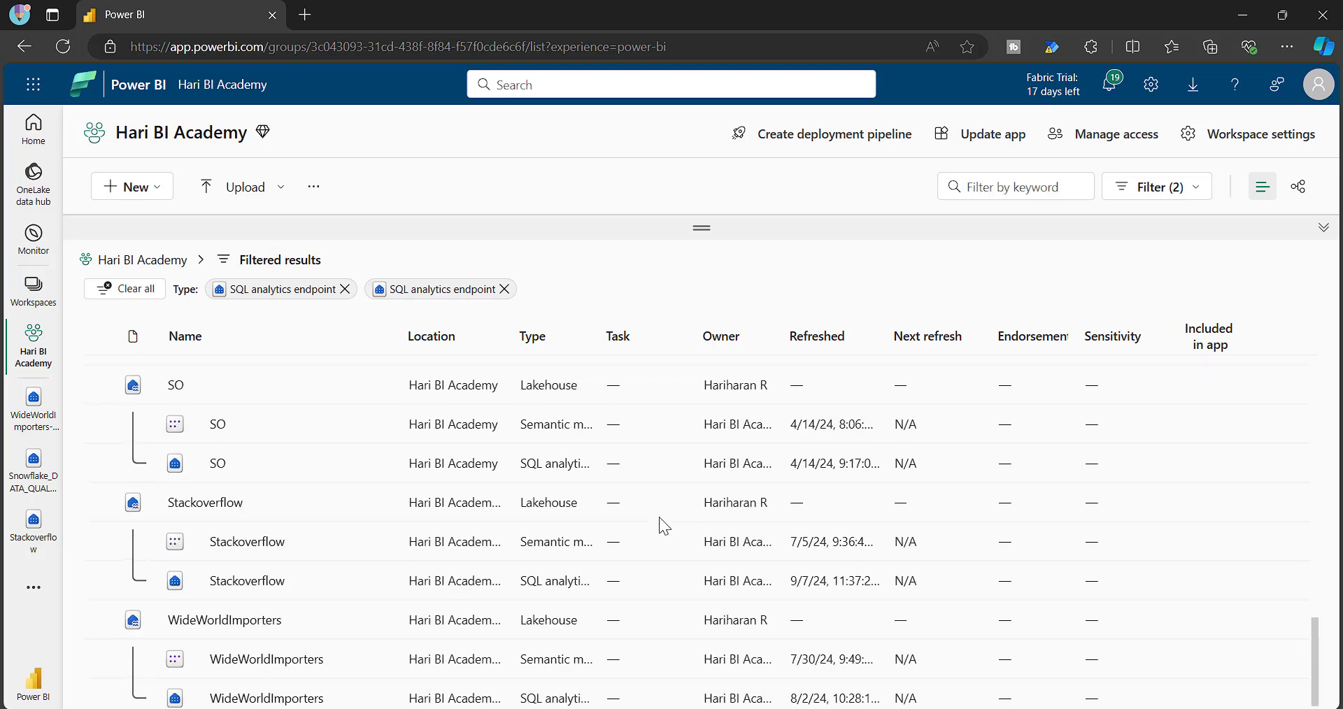
{"action": "scroll", "coordinate": [662, 527], "scroll_direction": "up", "scroll_amount": 10}
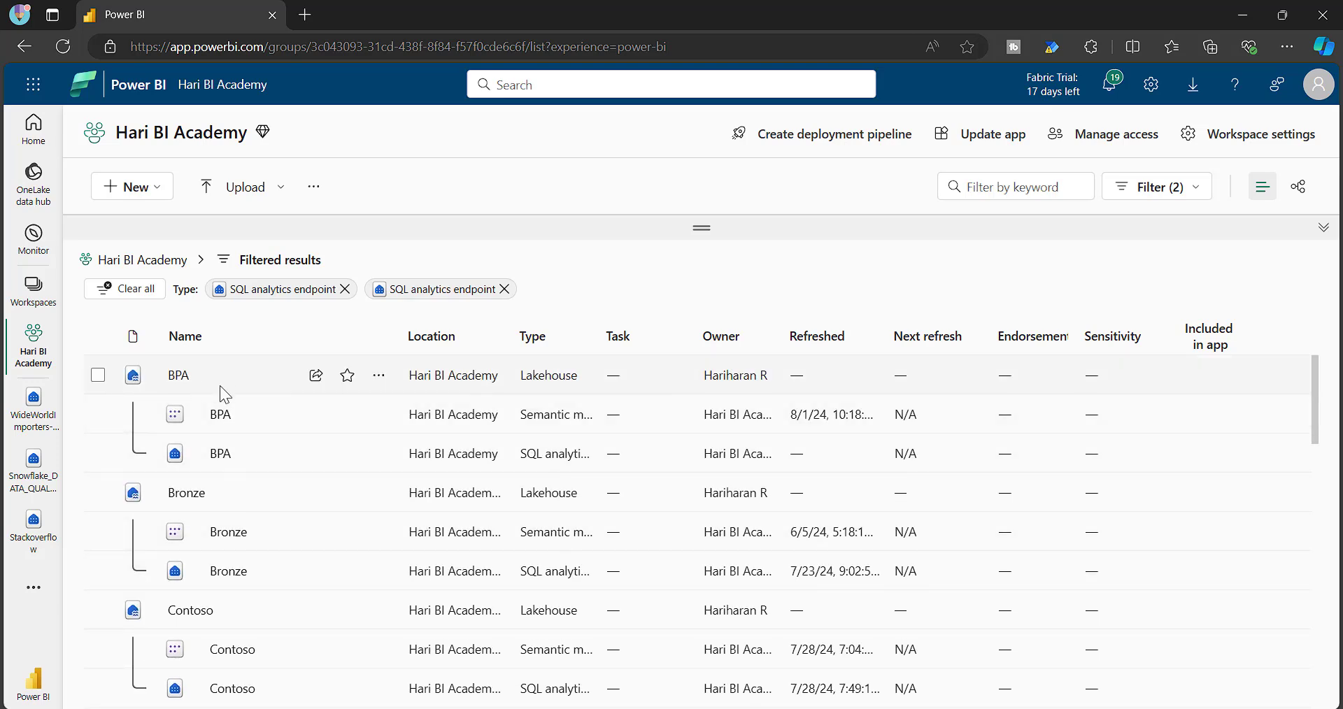
{"action": "scroll", "coordinate": [313, 526], "scroll_direction": "down", "scroll_amount": 3}
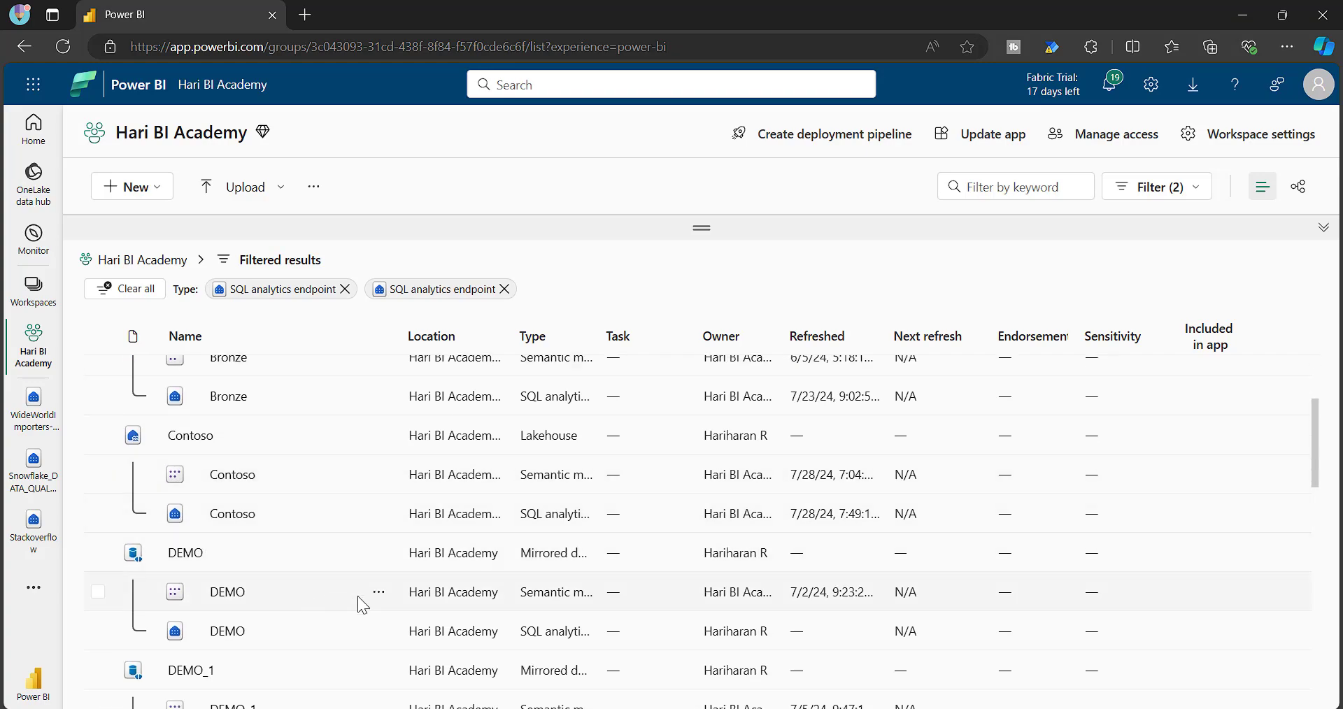
{"action": "key", "text": "alt+Tab"}
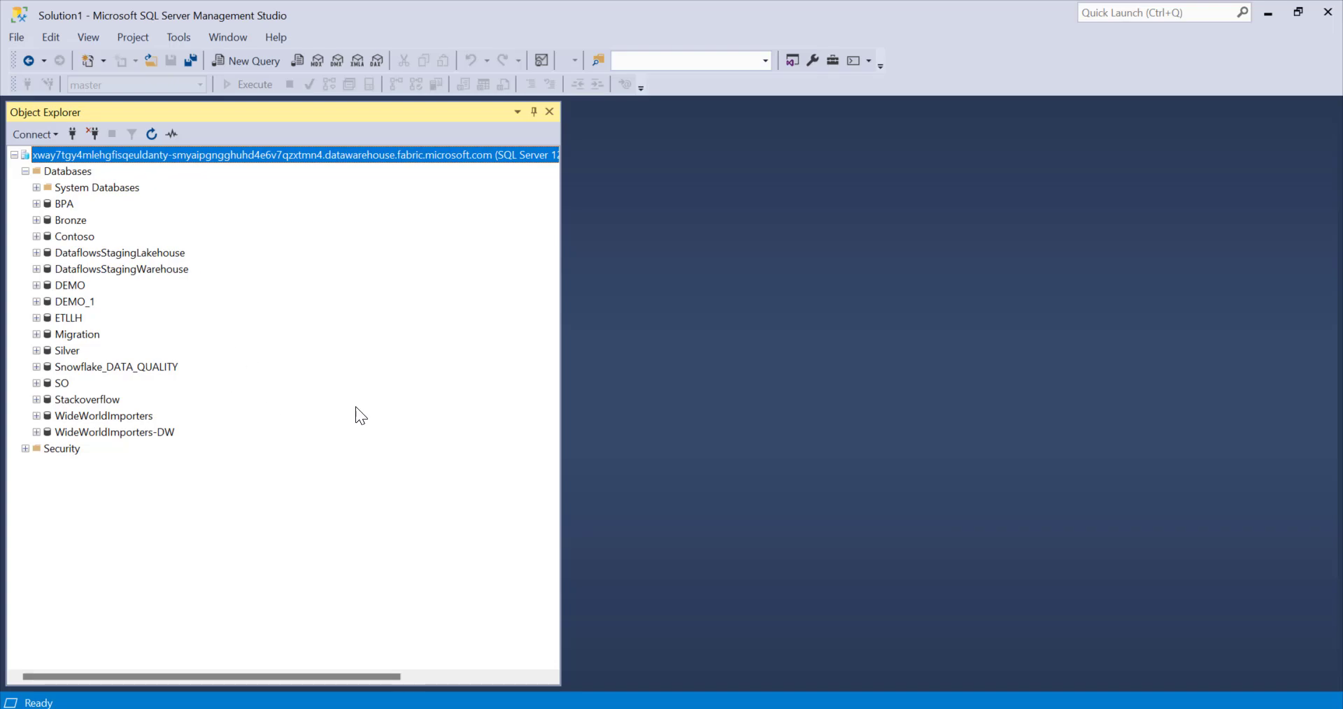
{"action": "key", "text": "alt+Tab"}
{"action": "scroll", "coordinate": [441, 464], "scroll_direction": "down", "scroll_amount": 3}
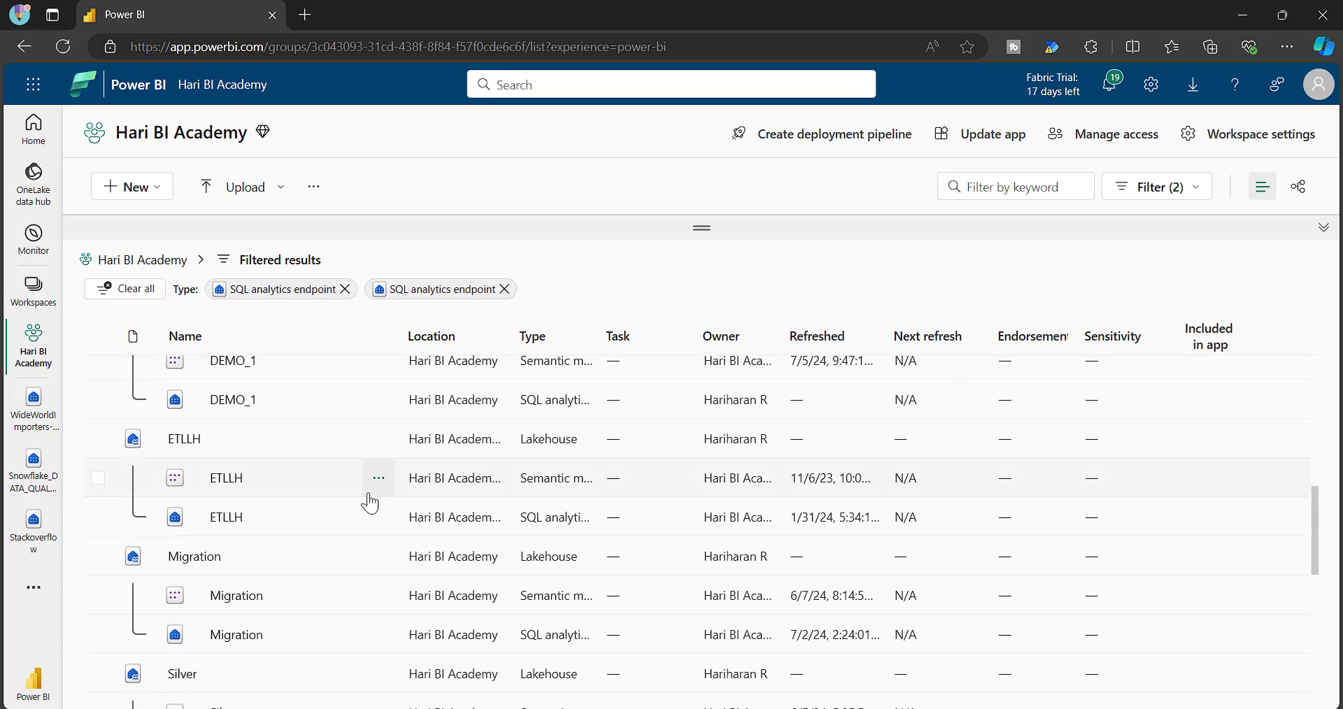
{"action": "scroll", "coordinate": [253, 521], "scroll_direction": "down", "scroll_amount": 7}
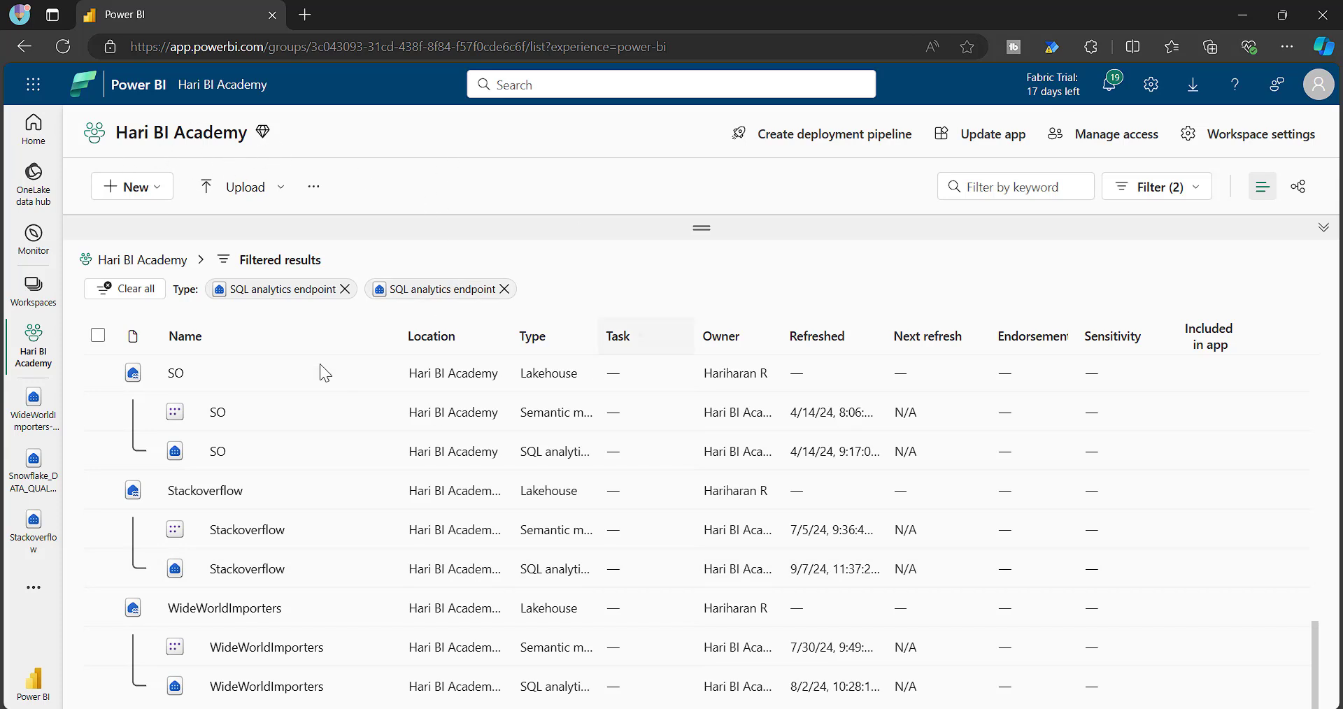
{"action": "scroll", "coordinate": [632, 401], "scroll_direction": "up", "scroll_amount": 10}
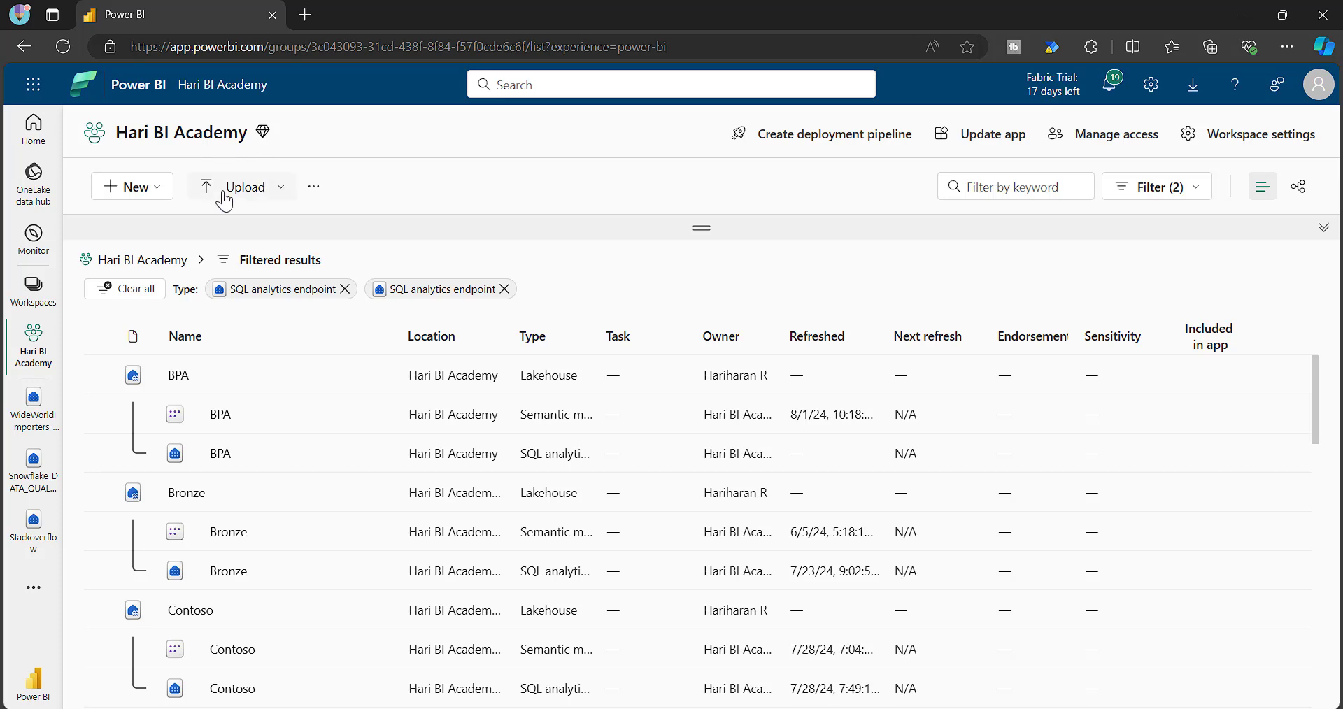
{"action": "mouse_move", "coordinate": [249, 489]}
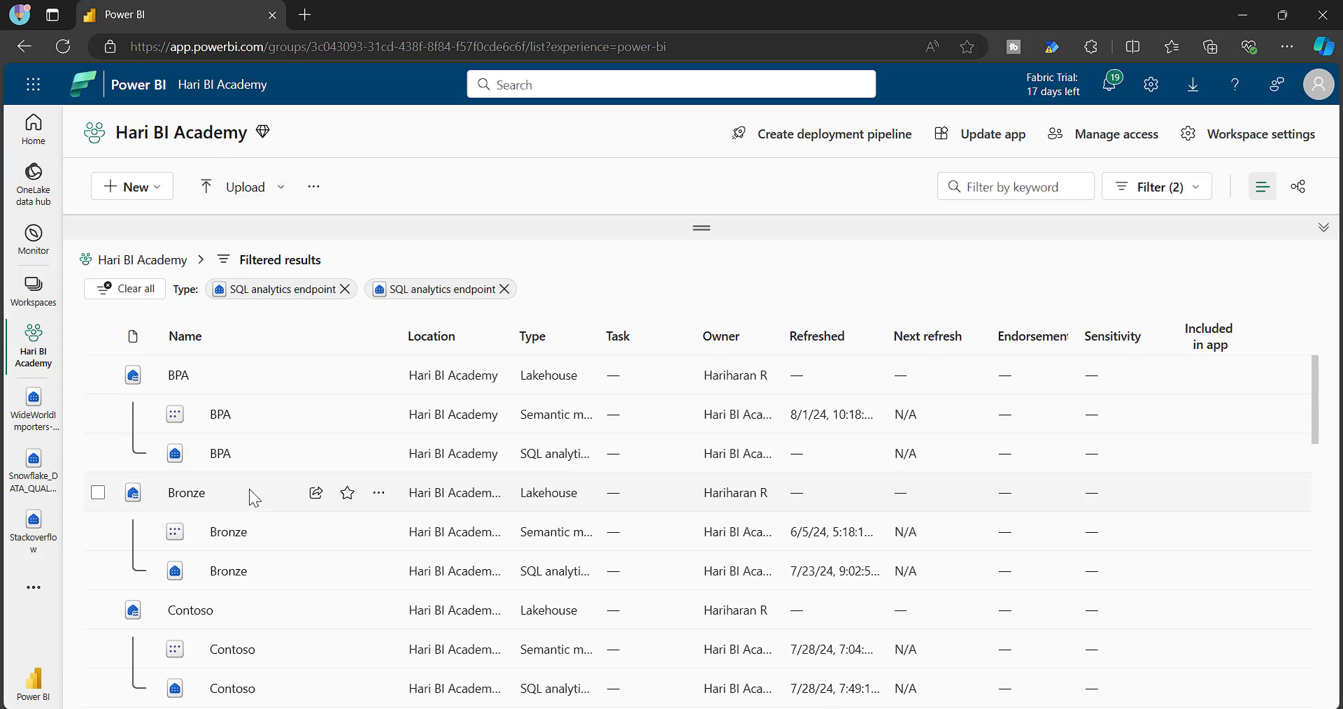
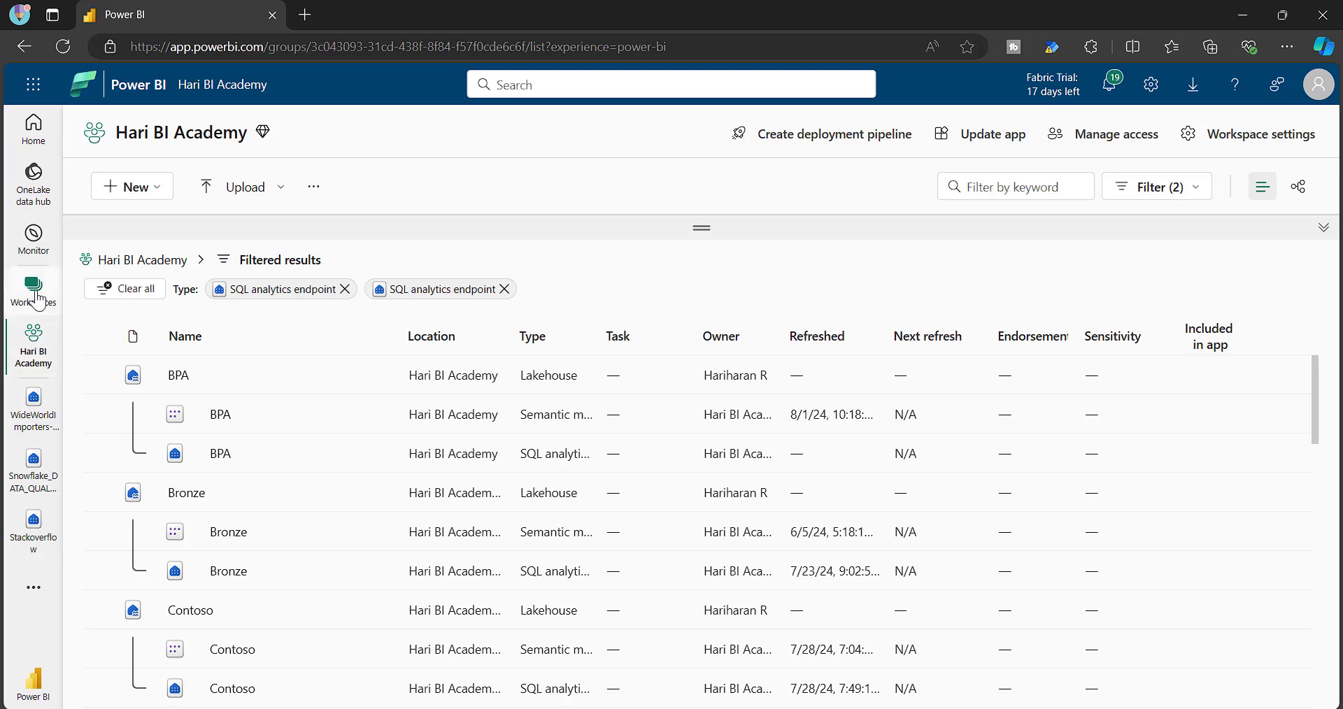
Step: Open the Code lakehouse in the Hari - Code Space workspace and copy its SQL connection string from the SQL analytics endpoint settings
{"action": "left_click", "coordinate": [38, 299]}
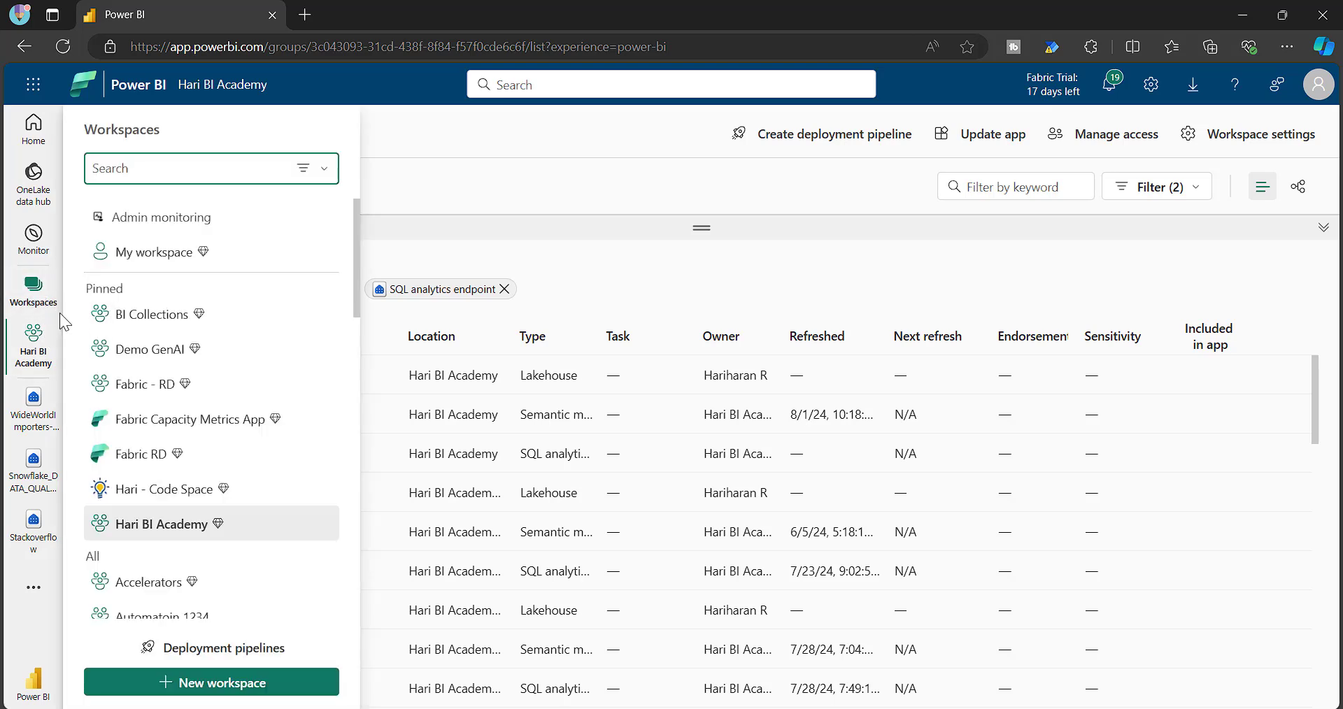
{"action": "left_click", "coordinate": [172, 490]}
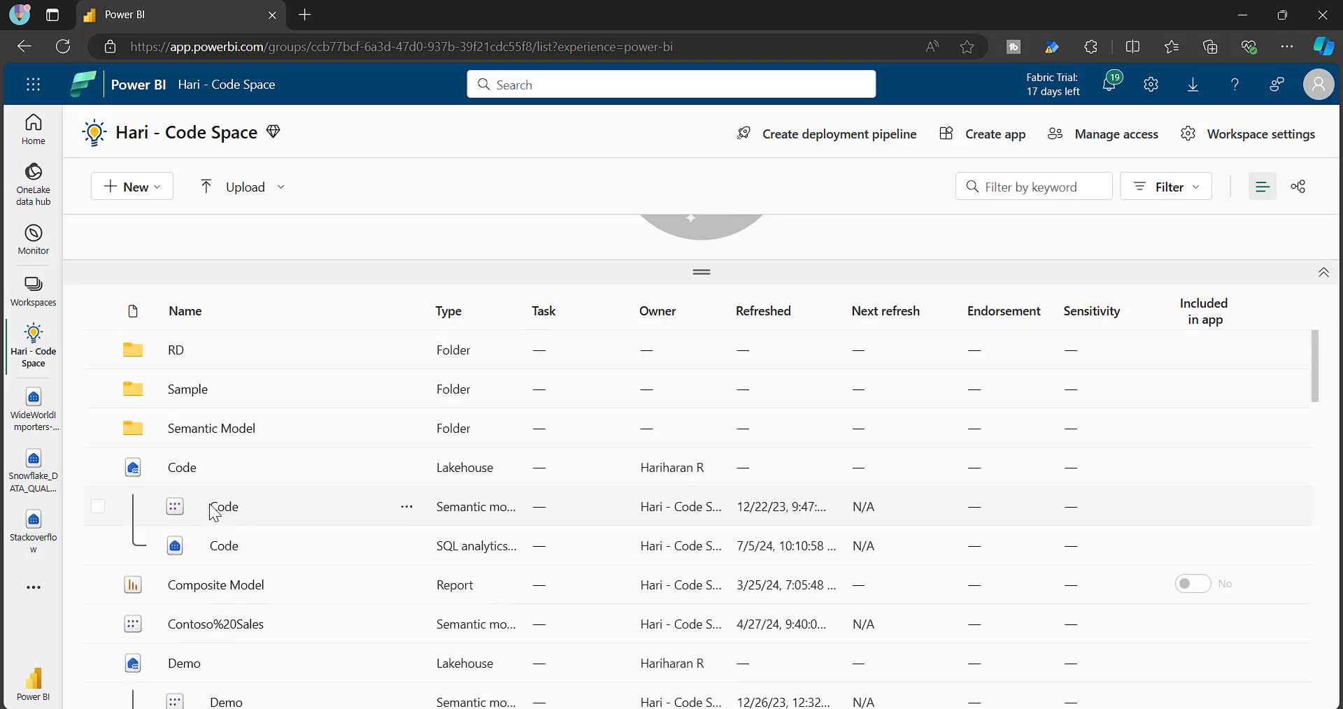
{"action": "left_click", "coordinate": [181, 468]}
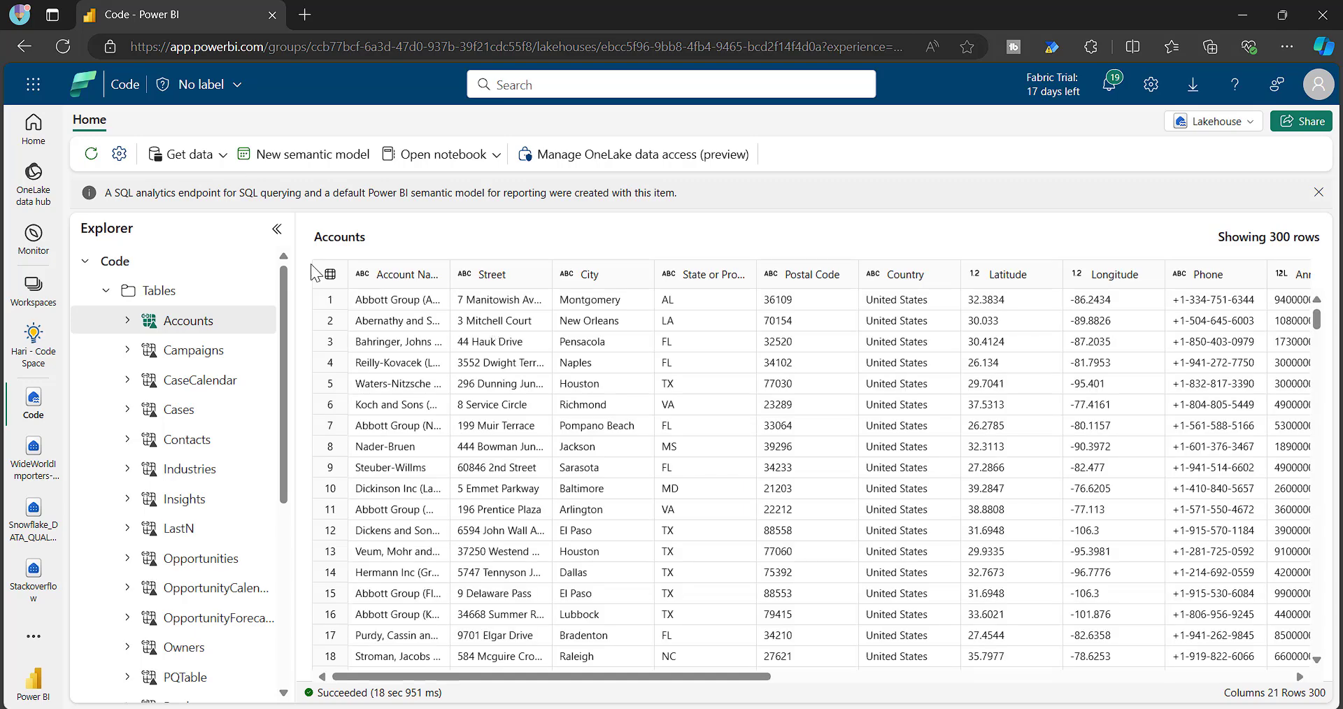
{"action": "left_click", "coordinate": [119, 154]}
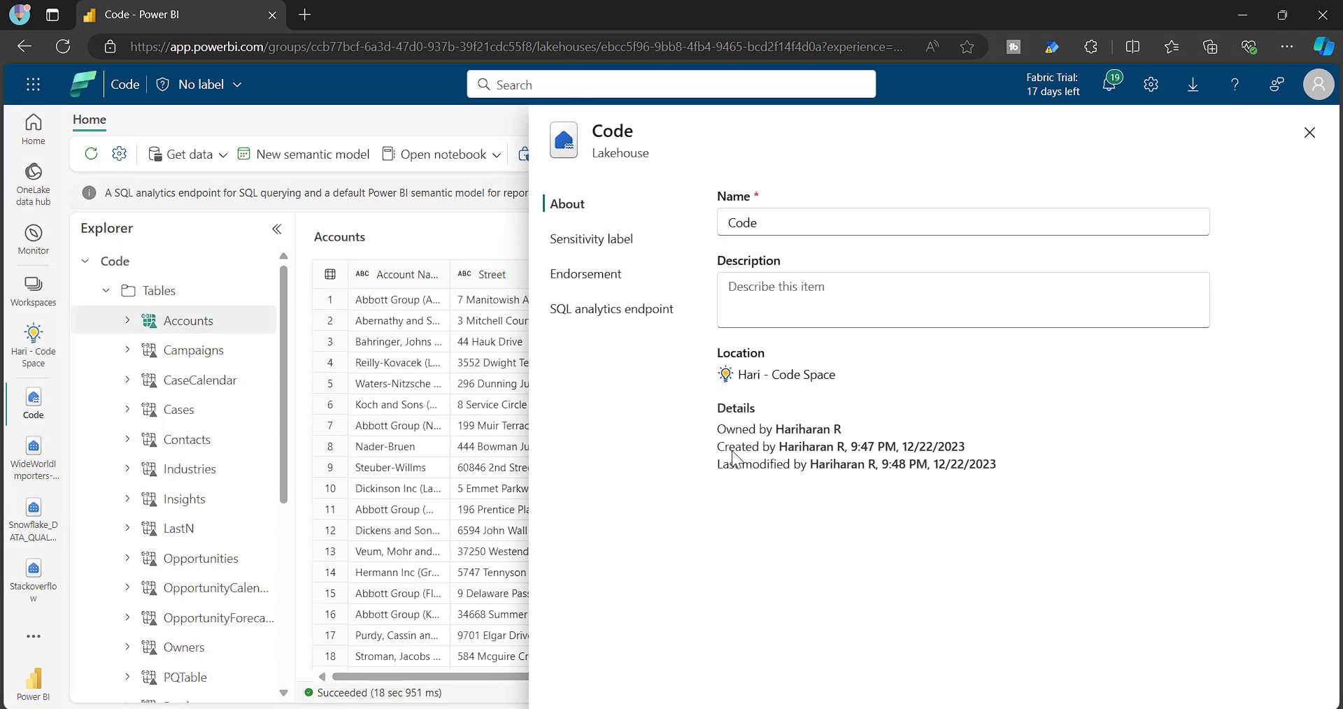
{"action": "left_click", "coordinate": [622, 309]}
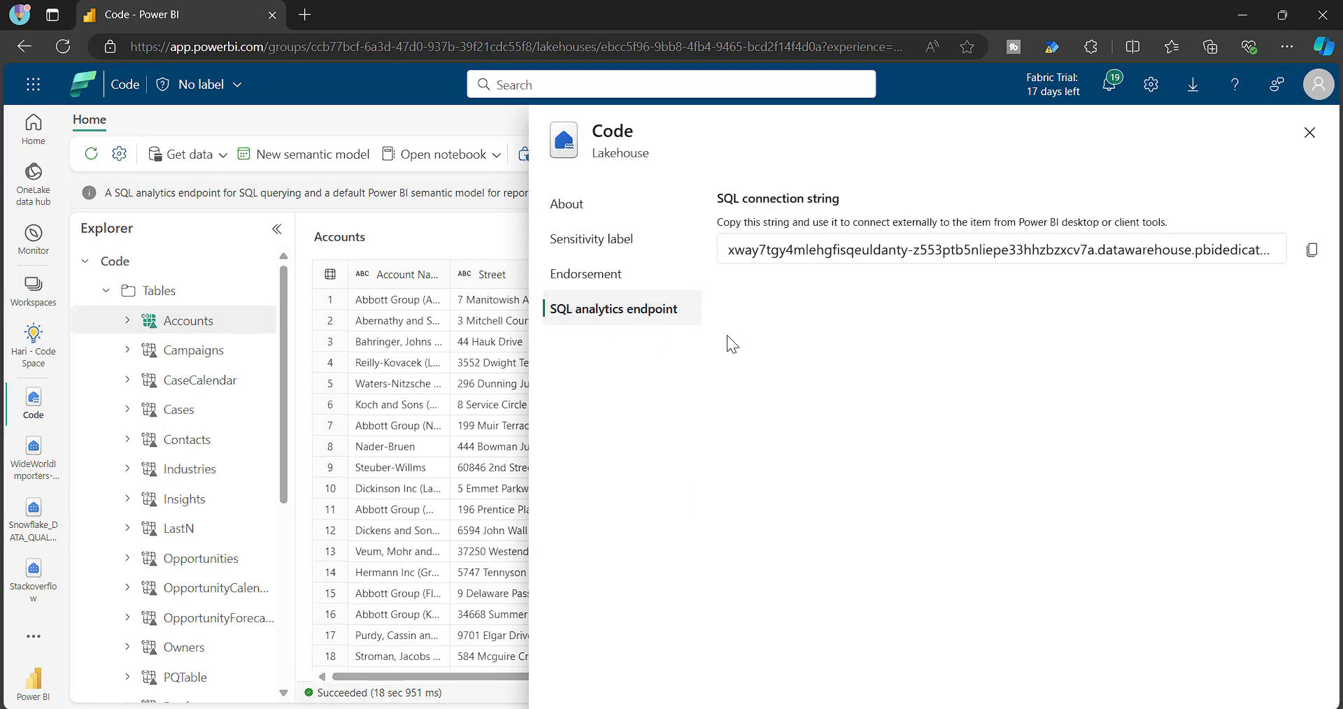
{"action": "left_click", "coordinate": [1309, 253]}
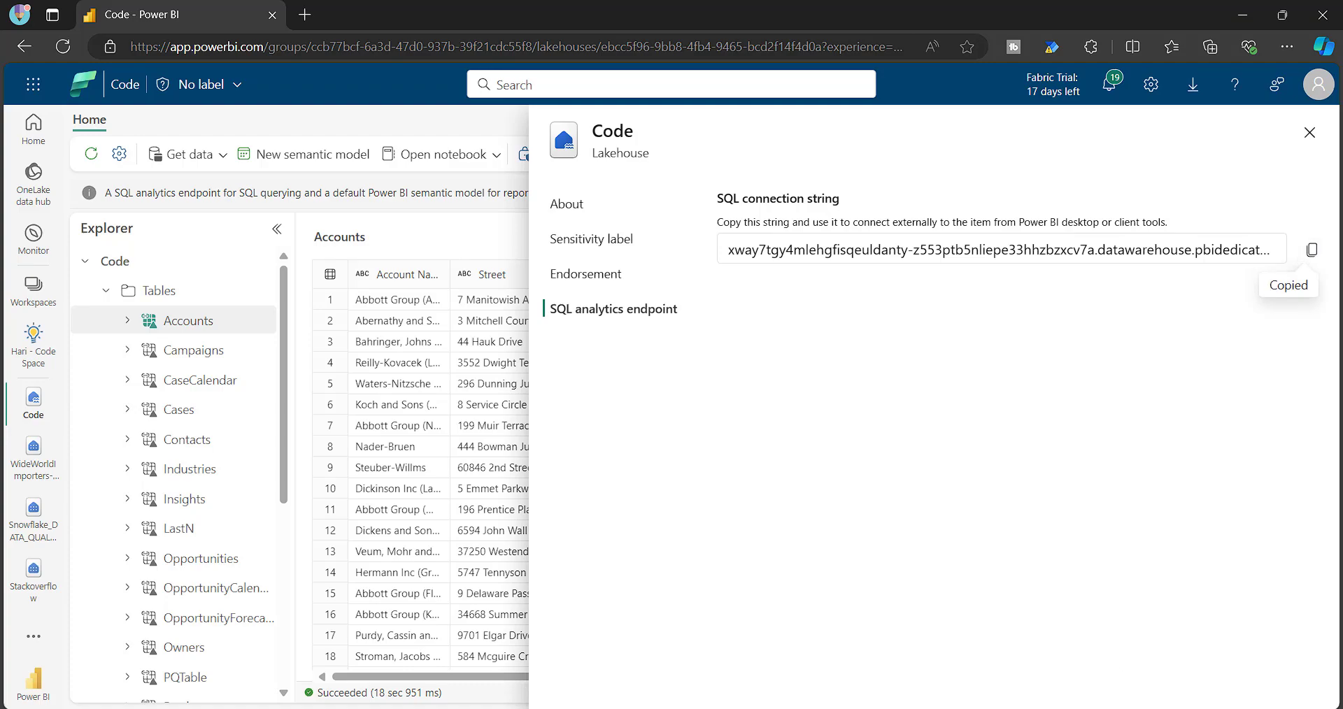
Step: In Notepad, paste the Code lakehouse's connection string below the other three, separated by two blank lines
{"action": "key", "text": "alt+Tab"}
{"action": "left_click", "coordinate": [941, 196]}
{"action": "key", "text": "Down"}
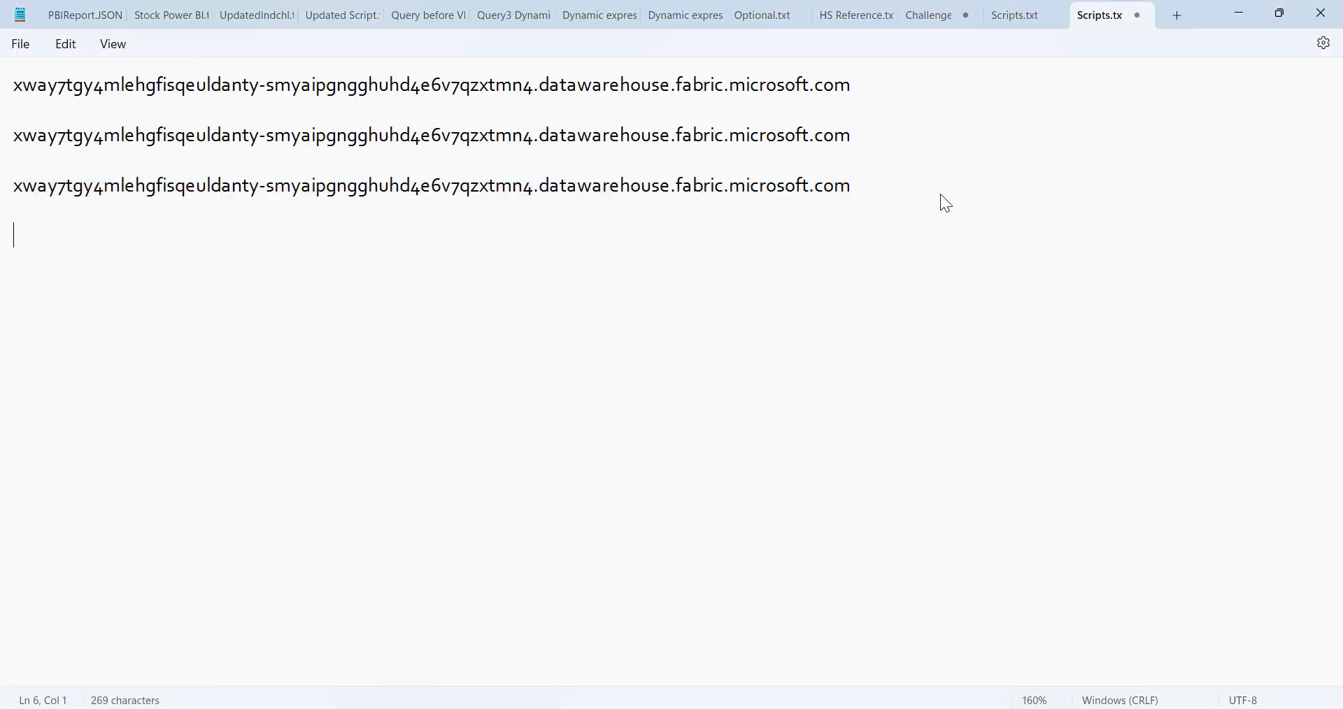
{"action": "key", "text": "Return"}
{"action": "key", "text": "ctrl+v"}
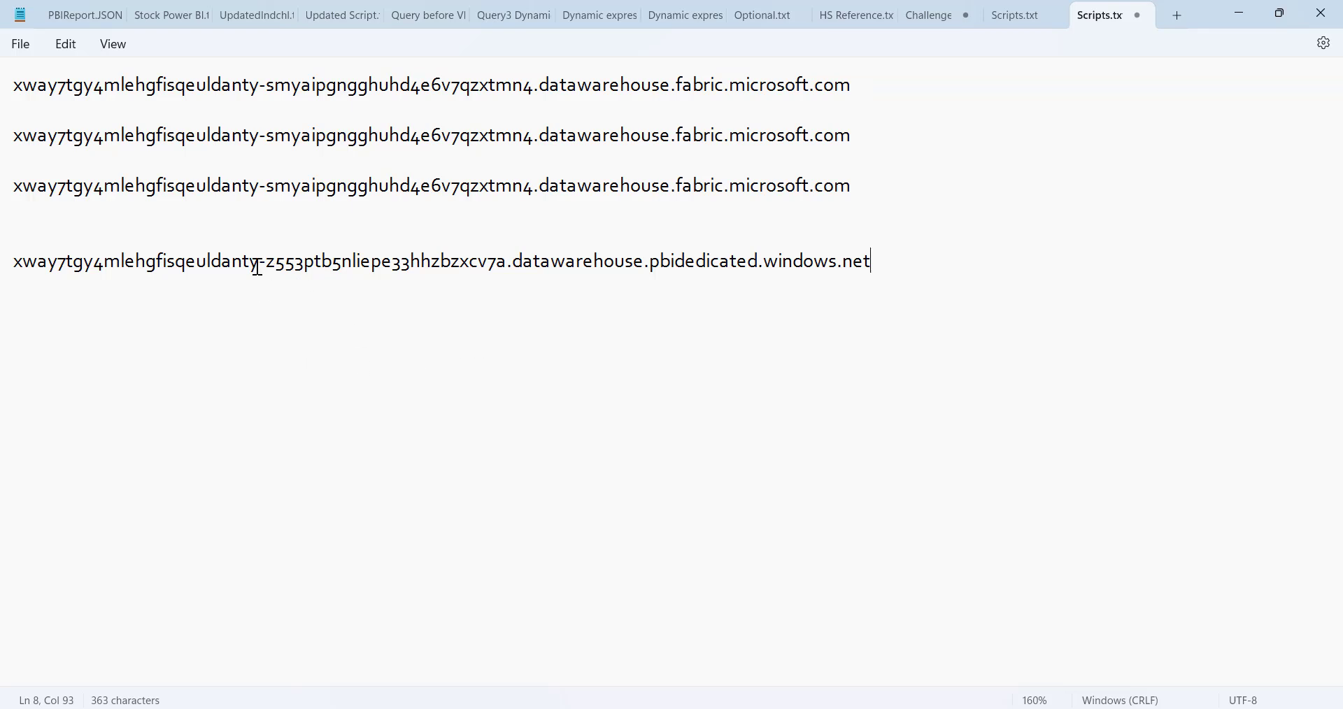
Step: Compare each part of the Code lakehouse's connection string with the three Hari BI Academy strings above it
{"action": "left_click_drag", "start_coordinate": [259, 267], "coordinate": [12, 272]}
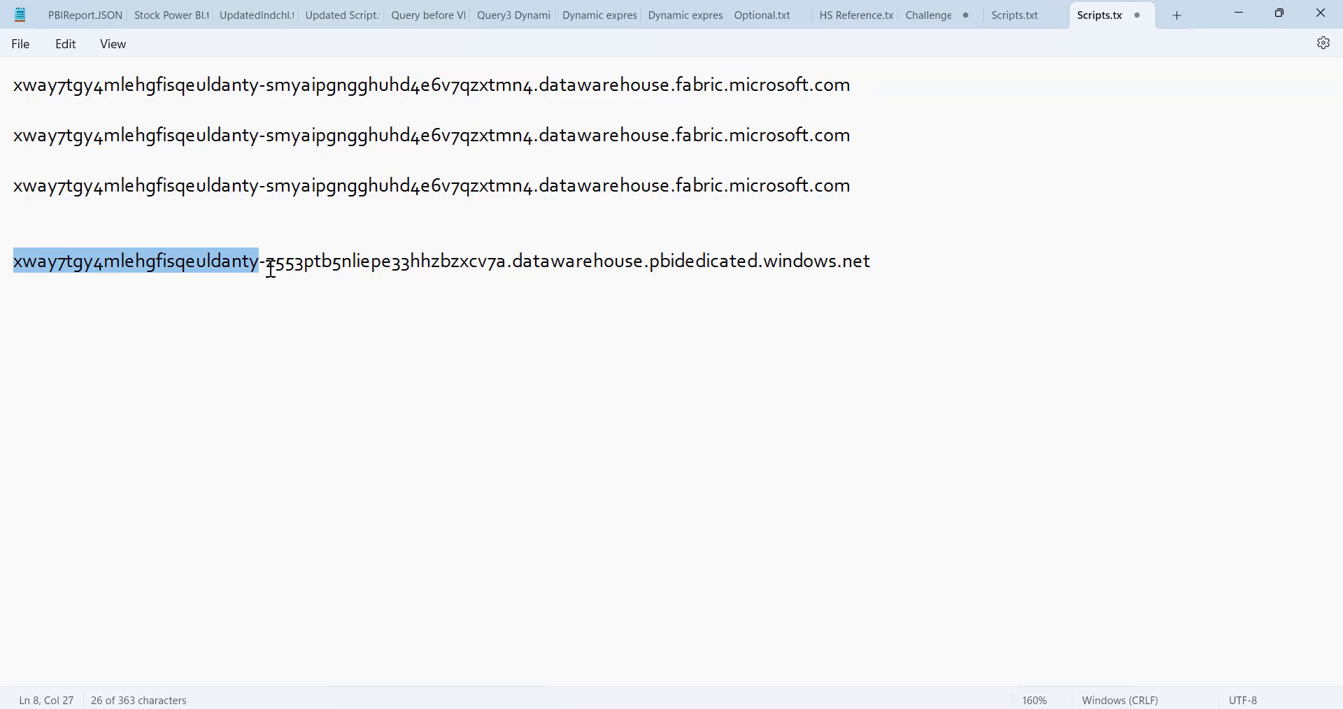
{"action": "left_click_drag", "start_coordinate": [268, 269], "coordinate": [452, 270]}
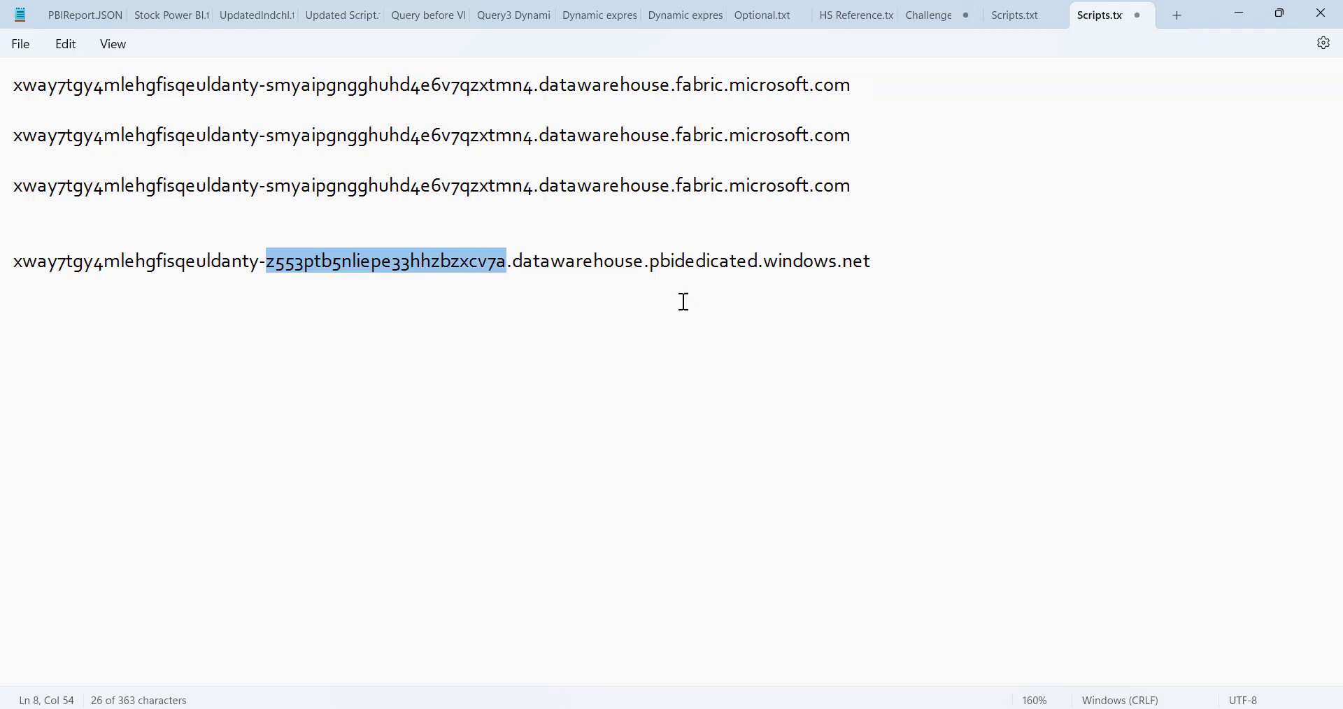
{"action": "left_click", "coordinate": [693, 261]}
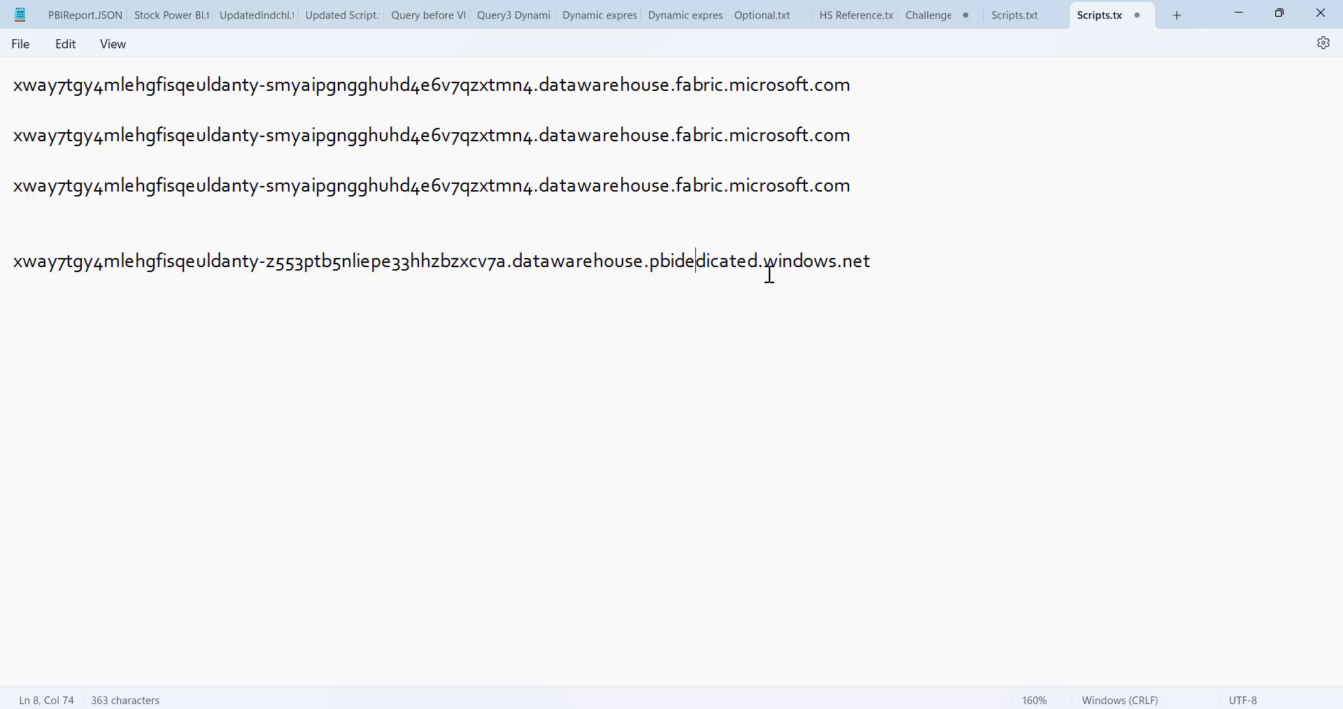
Step: Copy the Code lakehouse's connection string, connect to it as a database engine in SQL Server Management Studio, and expand its databases
{"action": "left_click_drag", "start_coordinate": [874, 260], "coordinate": [15, 260]}
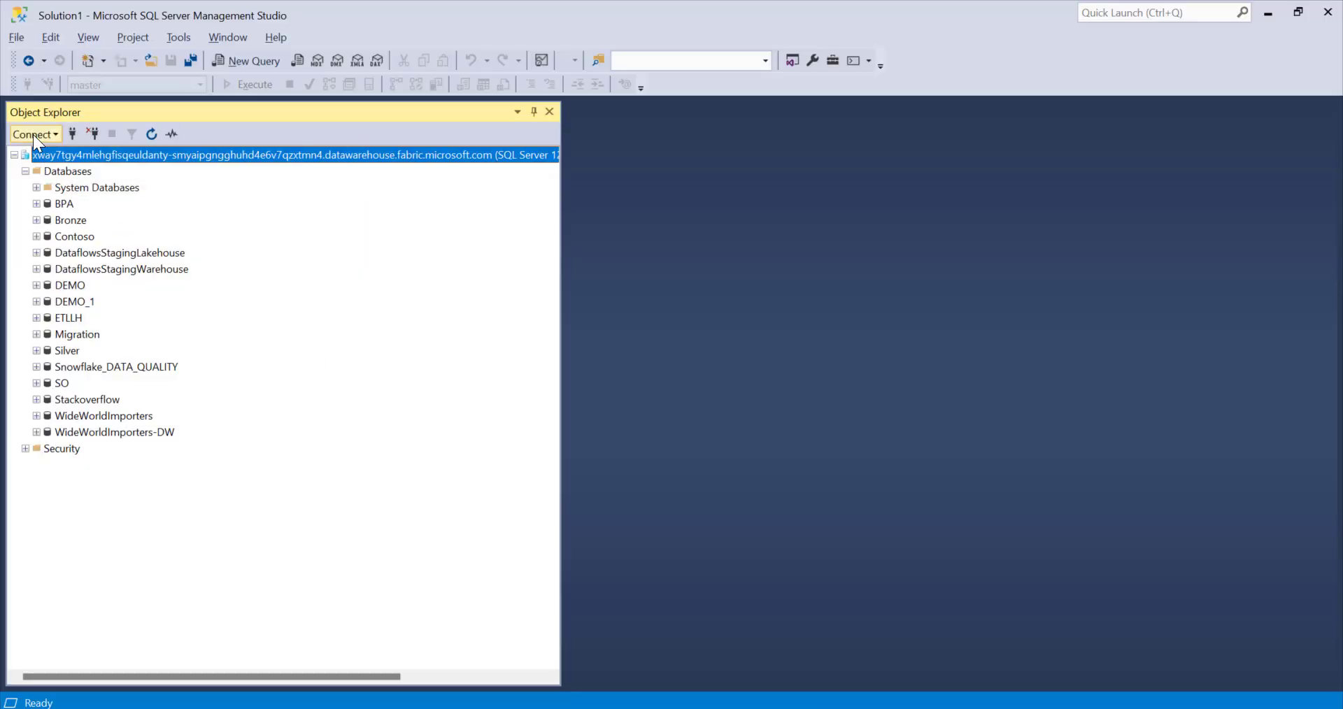
{"action": "left_click", "coordinate": [32, 135]}
{"action": "left_click", "coordinate": [53, 157]}
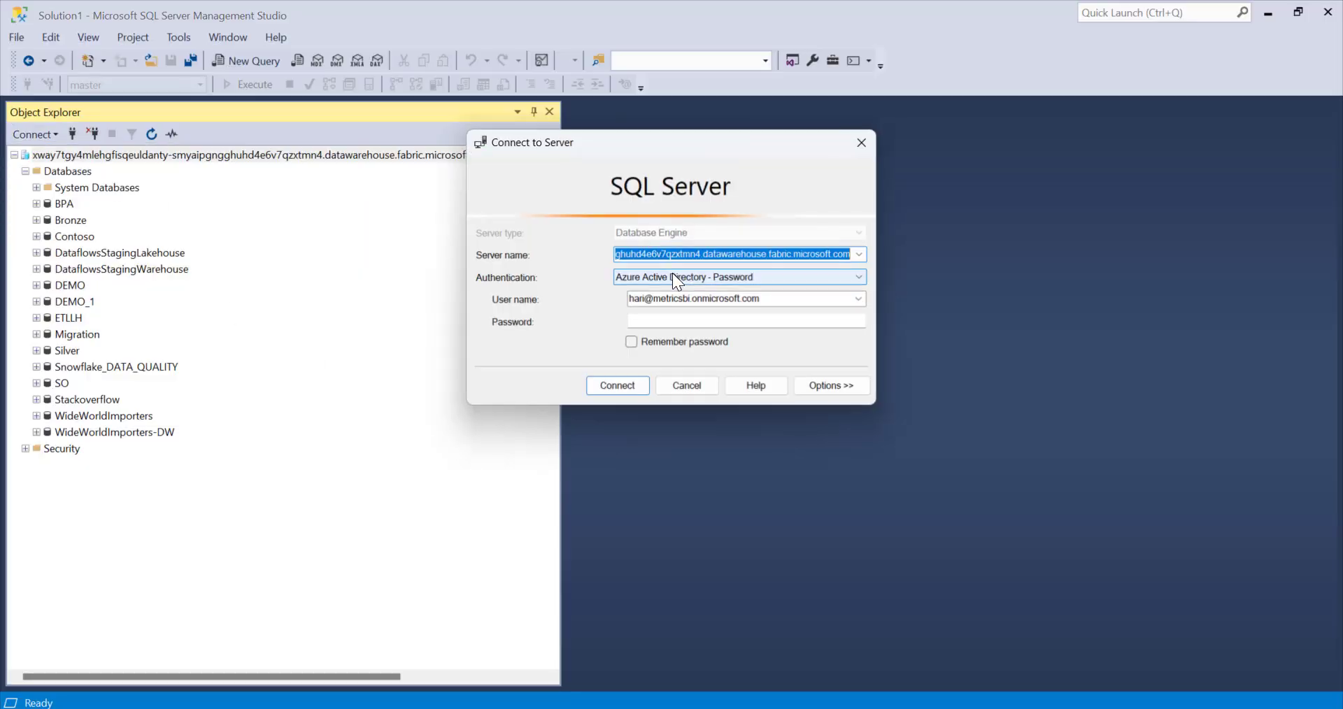
{"action": "key", "text": "ctrl+v"}
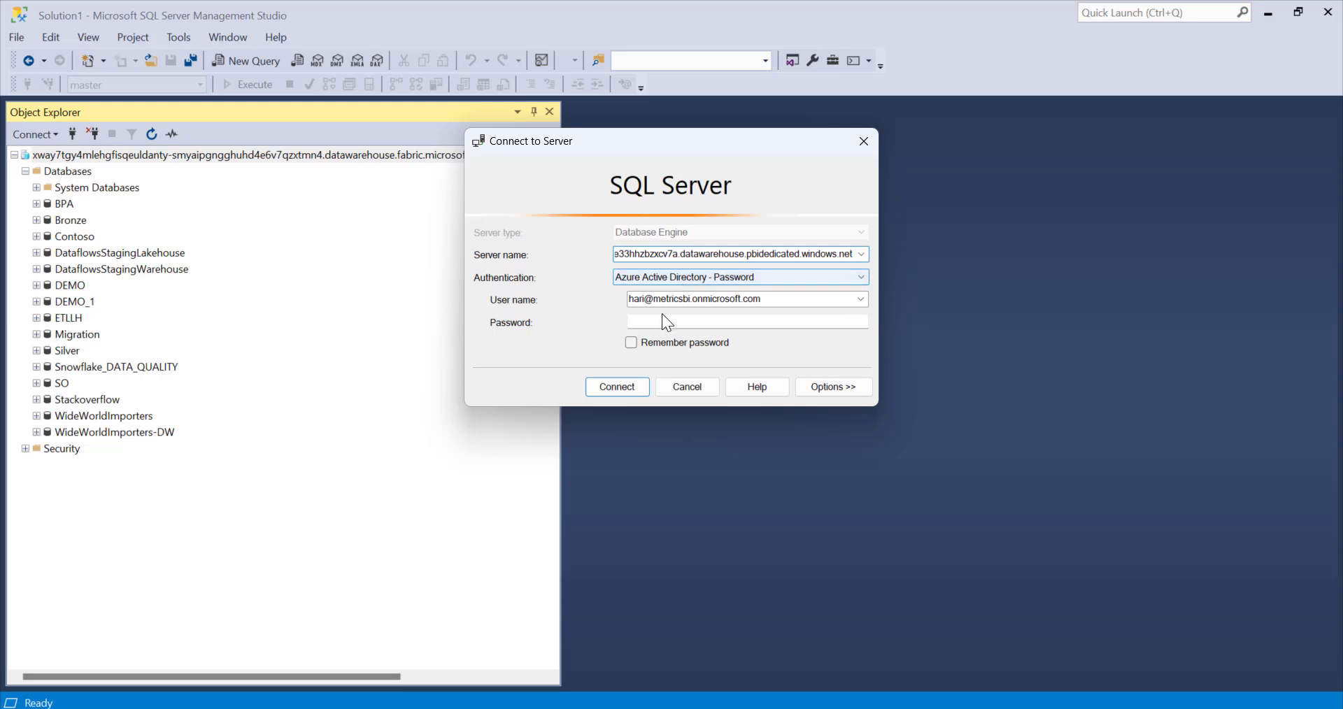
{"action": "key", "text": "Return"}
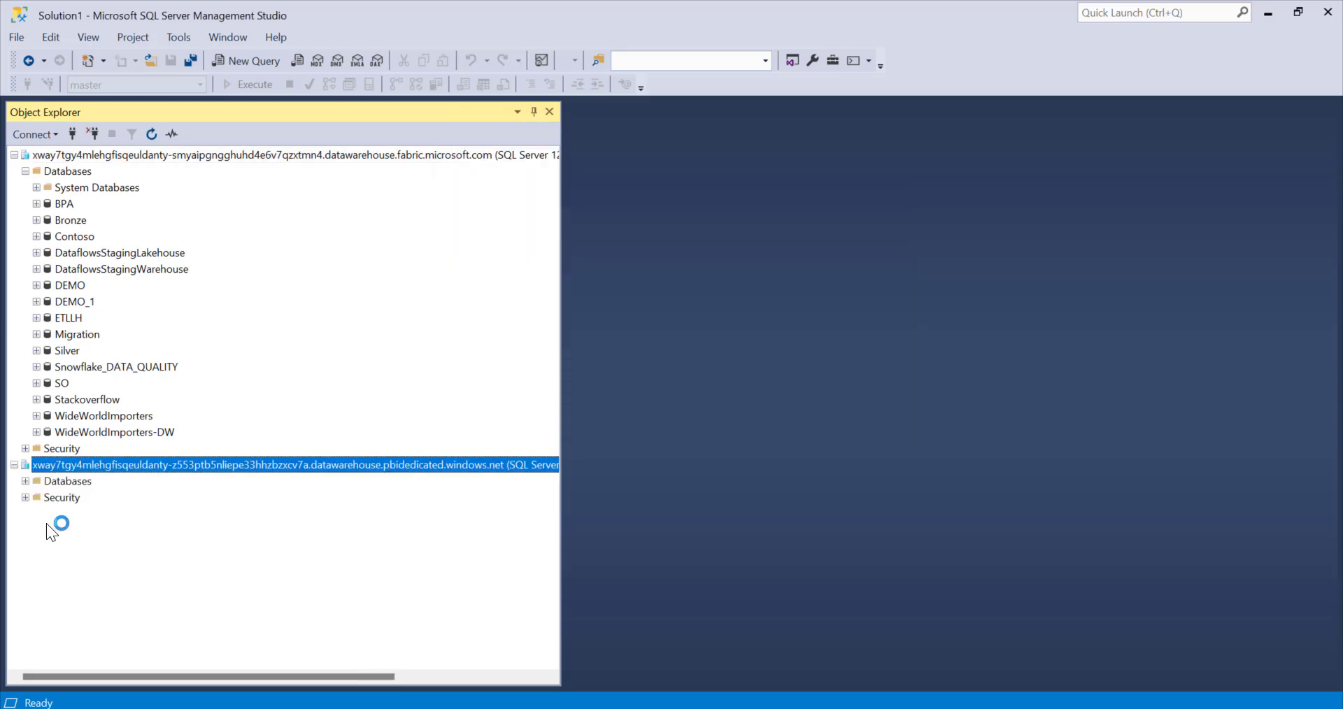
{"action": "left_click", "coordinate": [25, 482]}
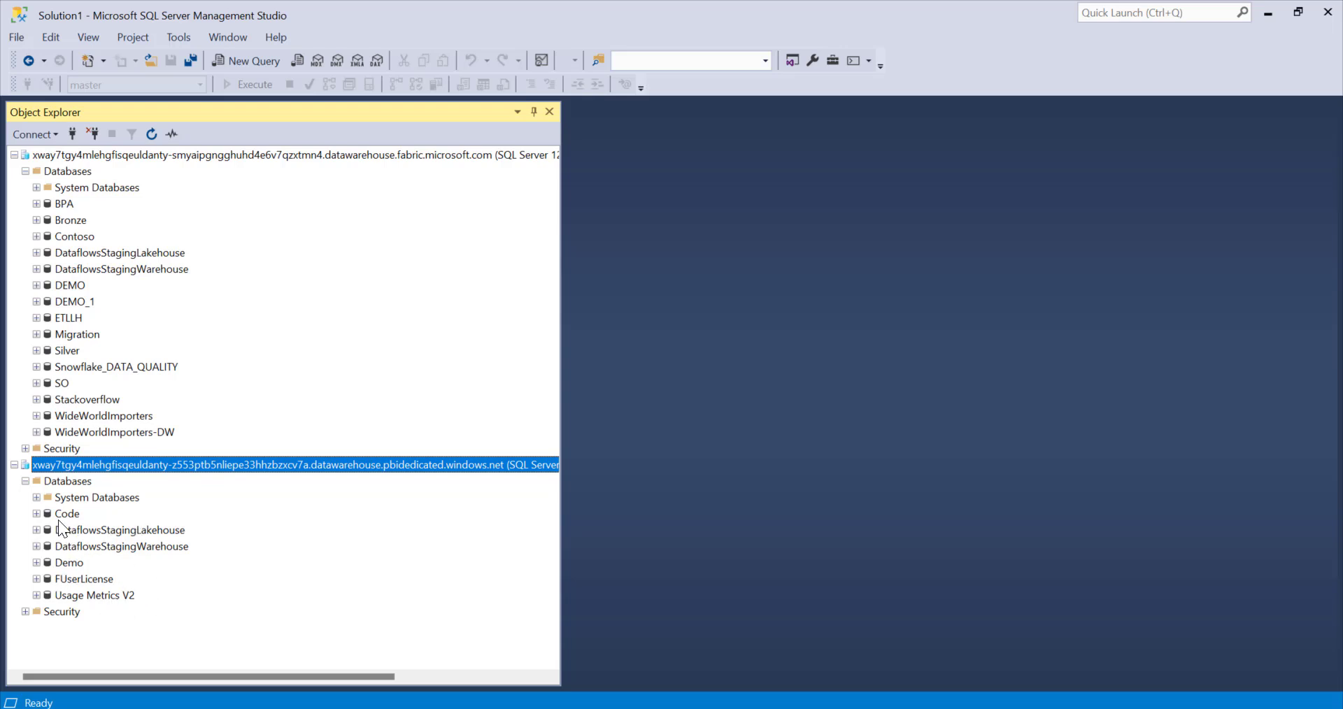
Step: In Power BI, return to the Hari - Code Space workspace and compare its items with the new server's databases in SQL Server Management Studio
{"action": "key", "text": "alt+Tab"}
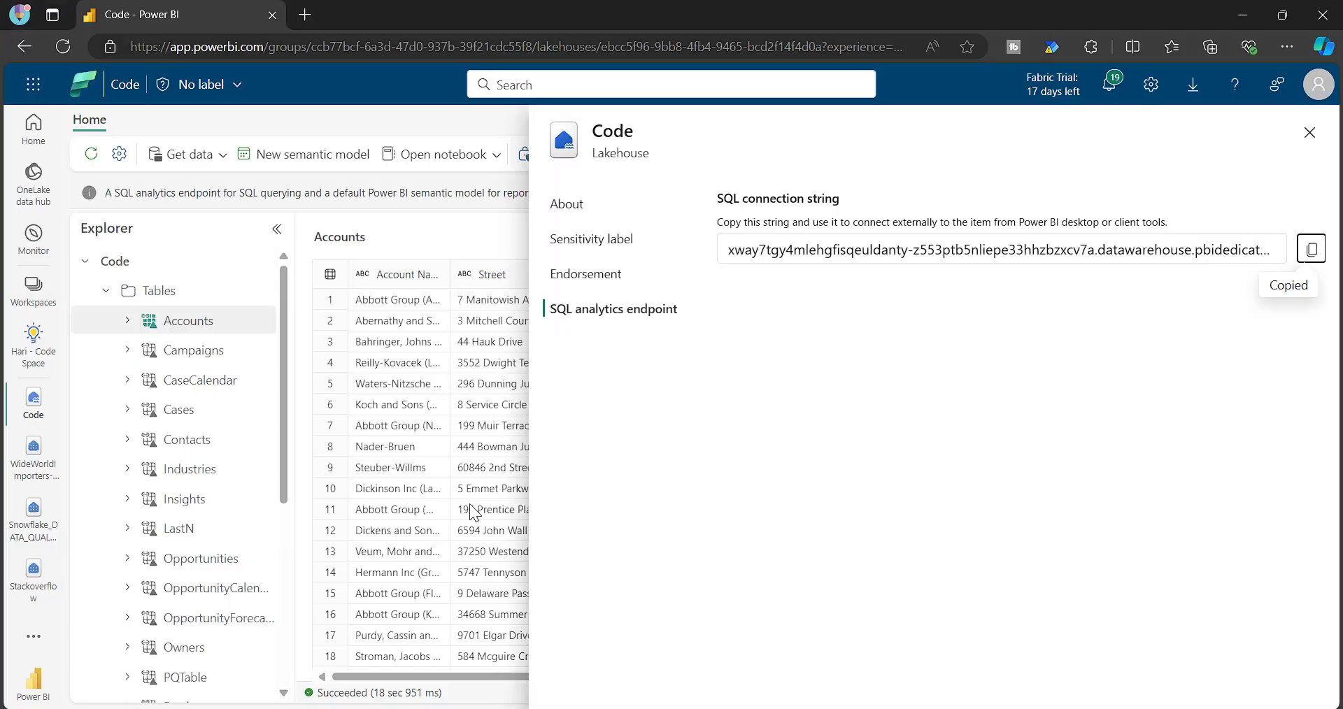
{"action": "left_click", "coordinate": [345, 214]}
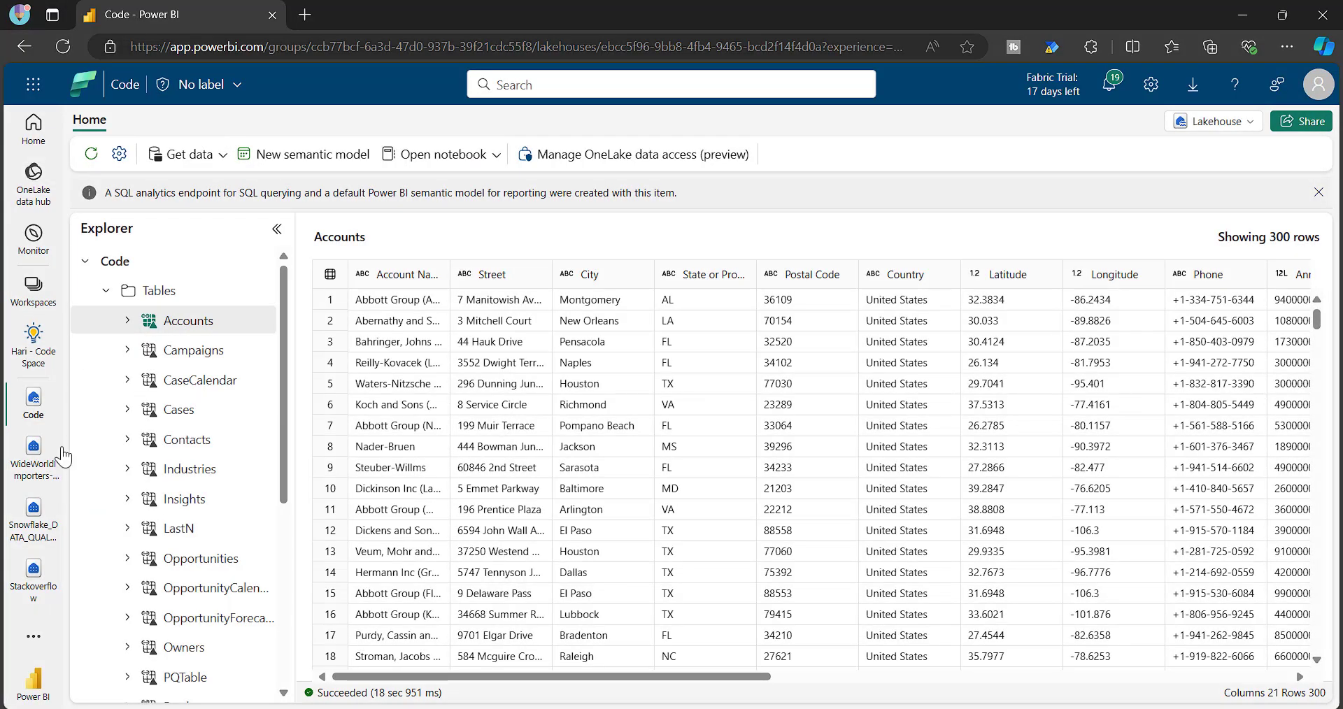
{"action": "key", "text": "alt+Left"}
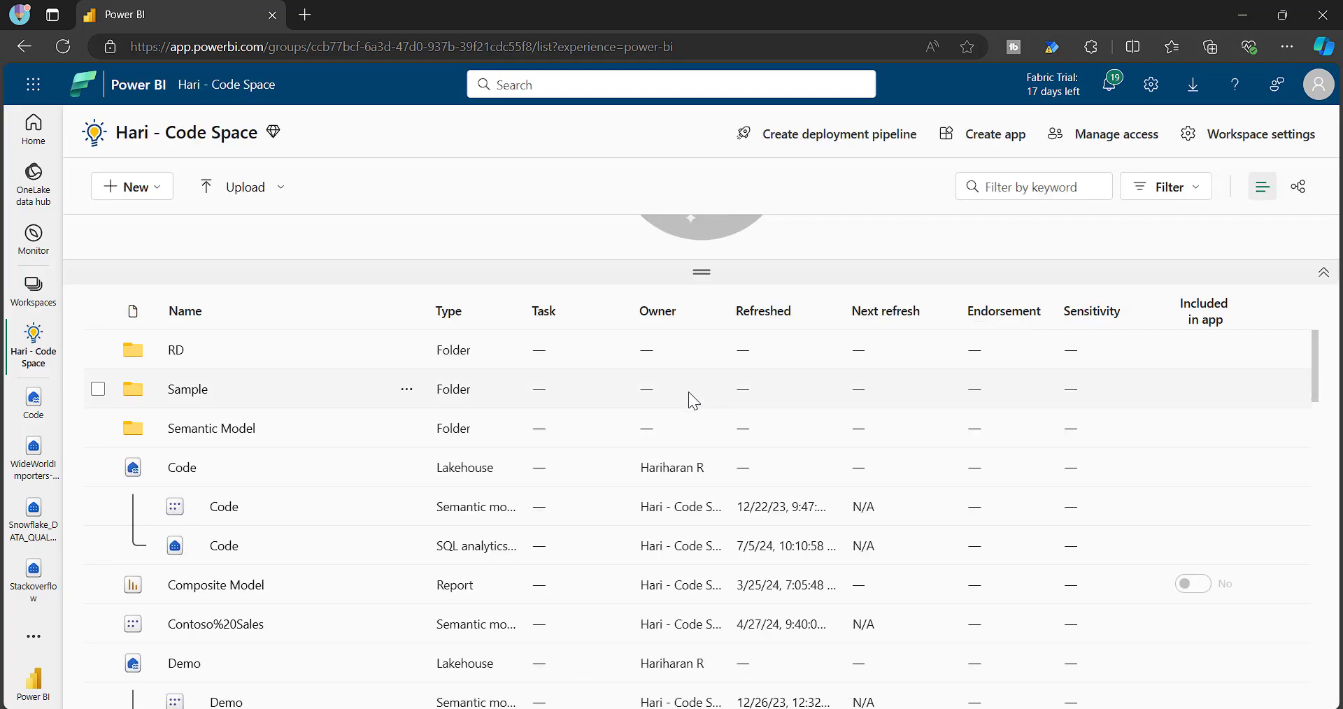
{"action": "key", "text": "alt+Tab"}
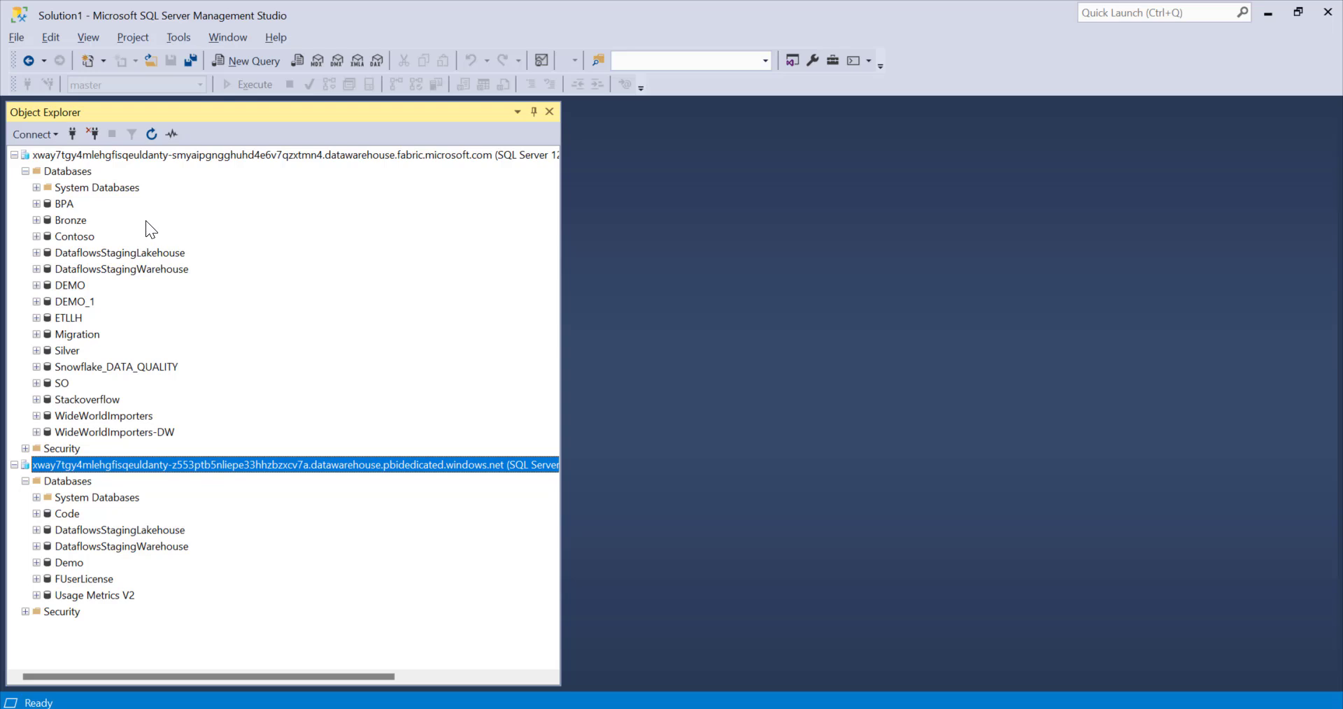
{"action": "left_click", "coordinate": [69, 175]}
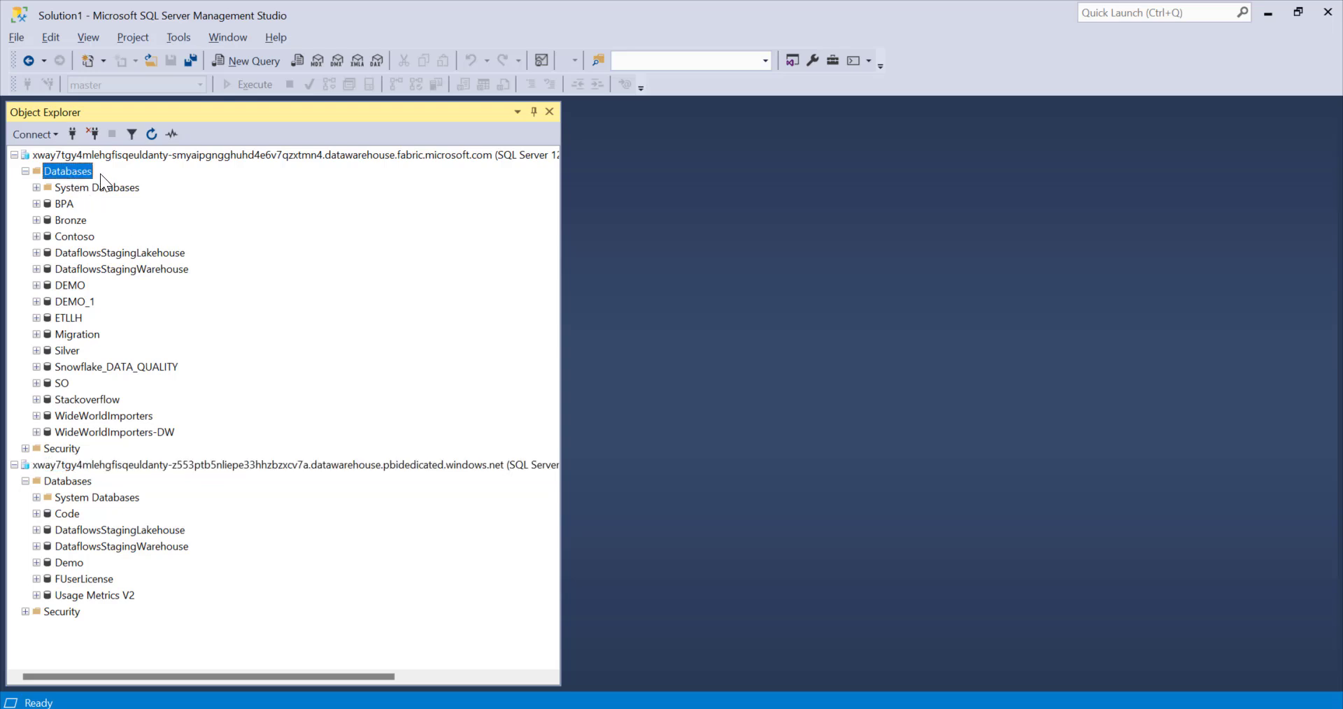
{"action": "left_click", "coordinate": [258, 61]}
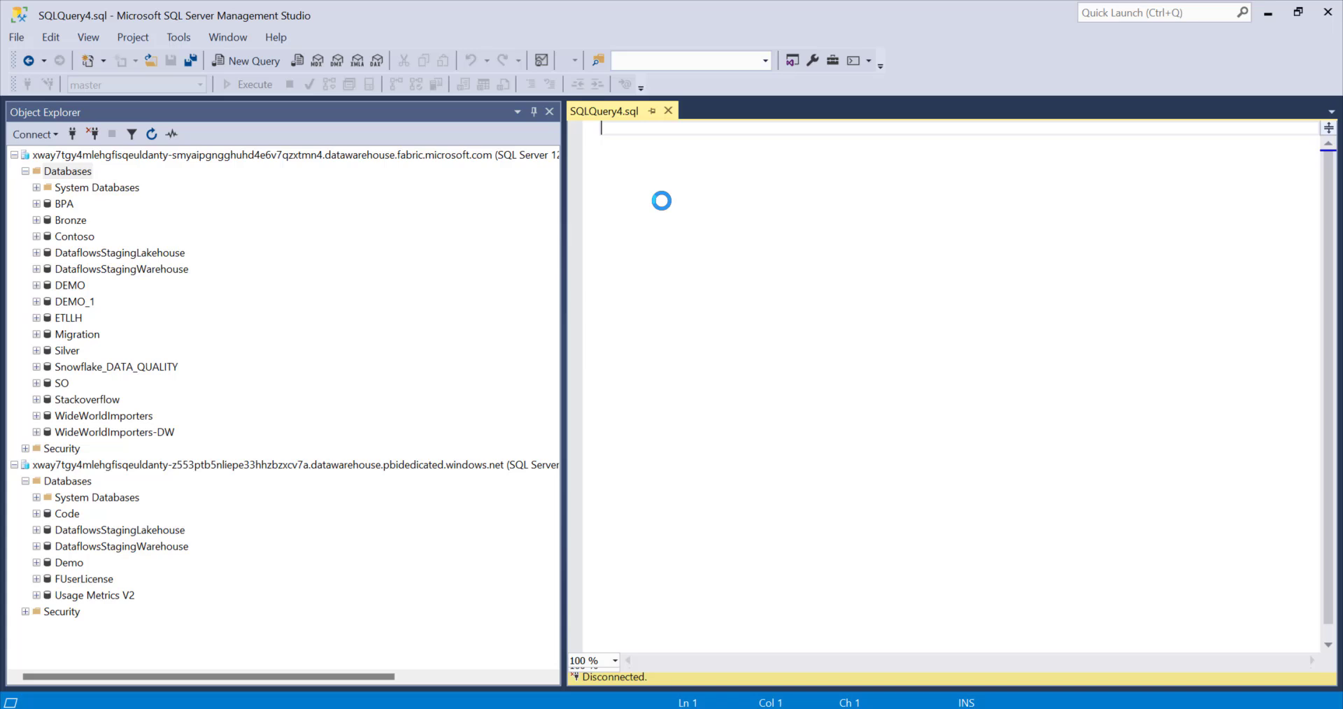
{"action": "type", "text": "SELECT @@VERSION"}
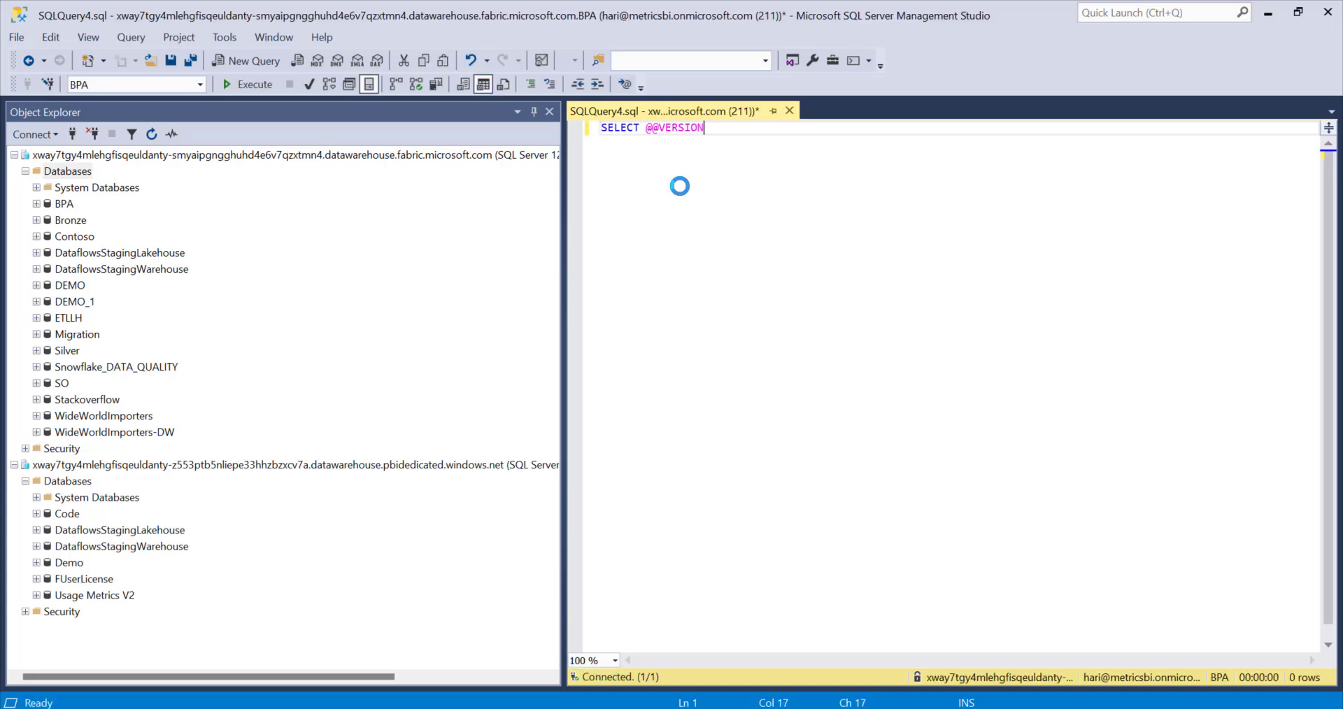
{"action": "left_click", "coordinate": [253, 84]}
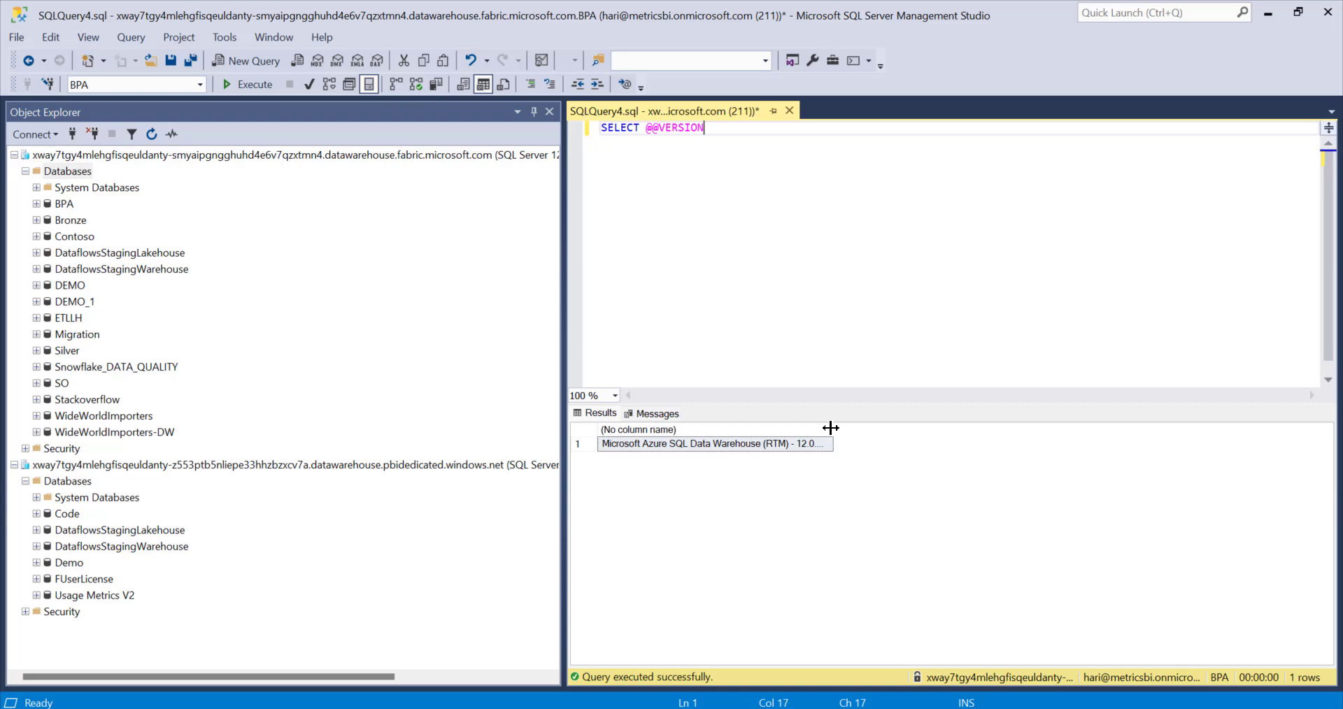
{"action": "left_click_drag", "start_coordinate": [831, 428], "coordinate": [1157, 450]}
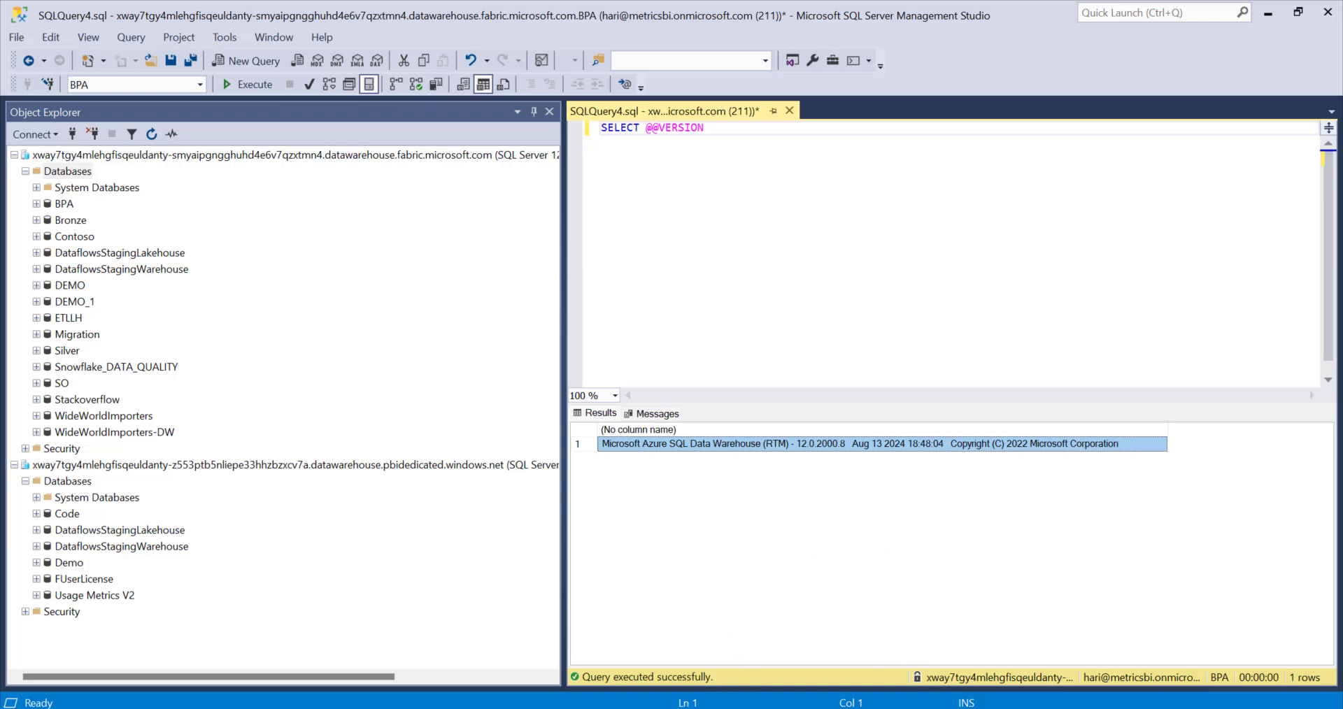
Step: In Power BI, view the Code SQL analytics endpoint and switch to the Hari BI Academy workspace
{"action": "left_click", "coordinate": [691, 636]}
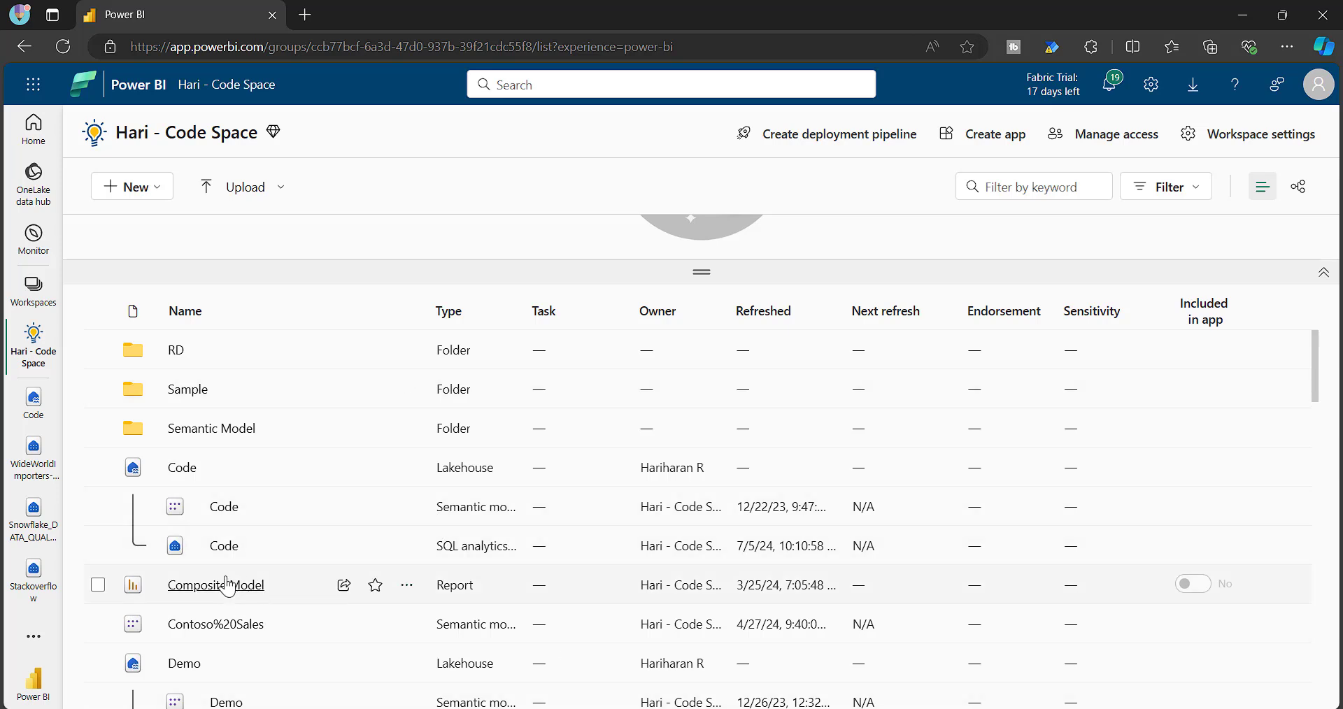
{"action": "left_click", "coordinate": [225, 547]}
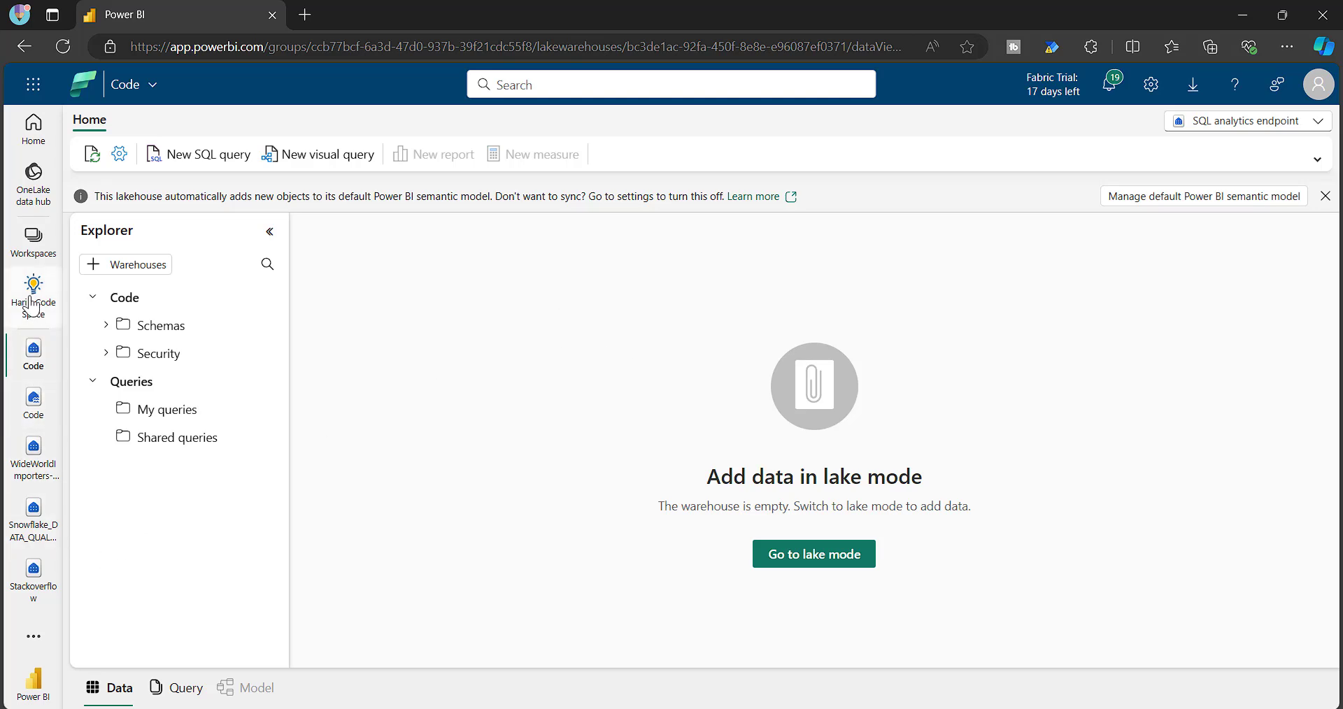
{"action": "left_click", "coordinate": [33, 241]}
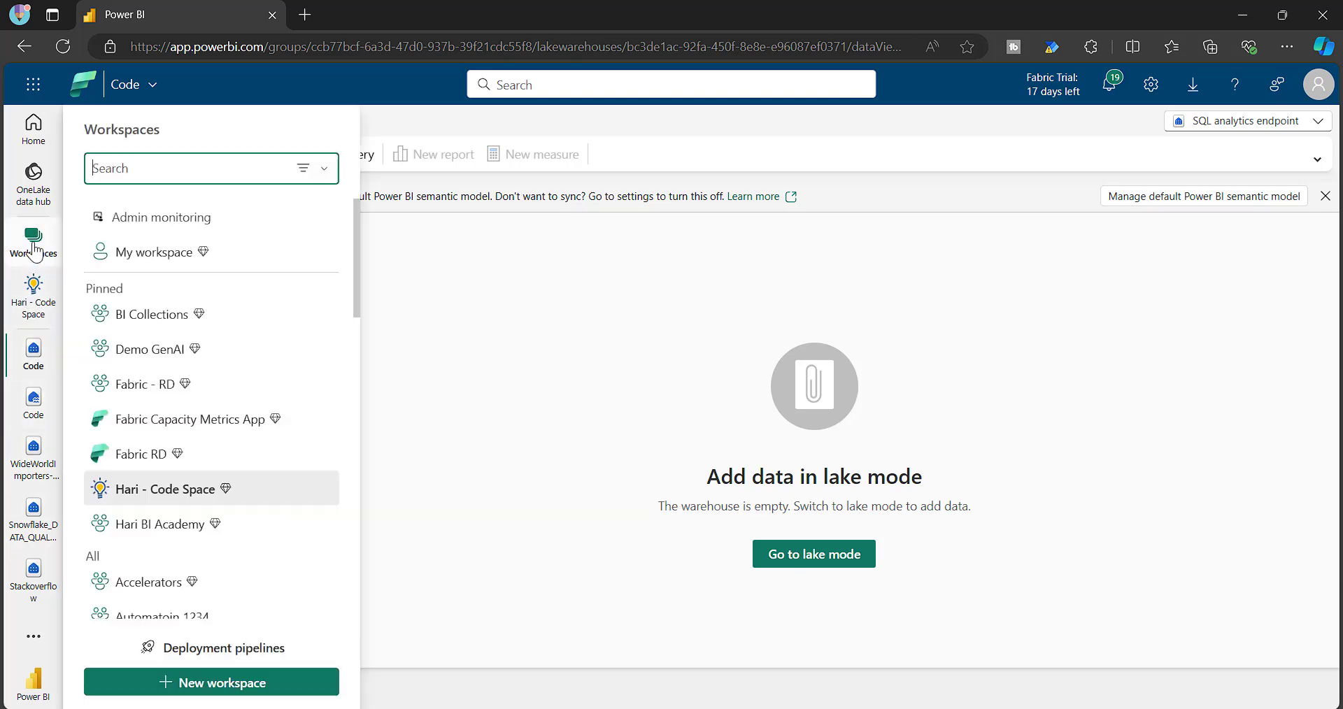
{"action": "left_click", "coordinate": [174, 526]}
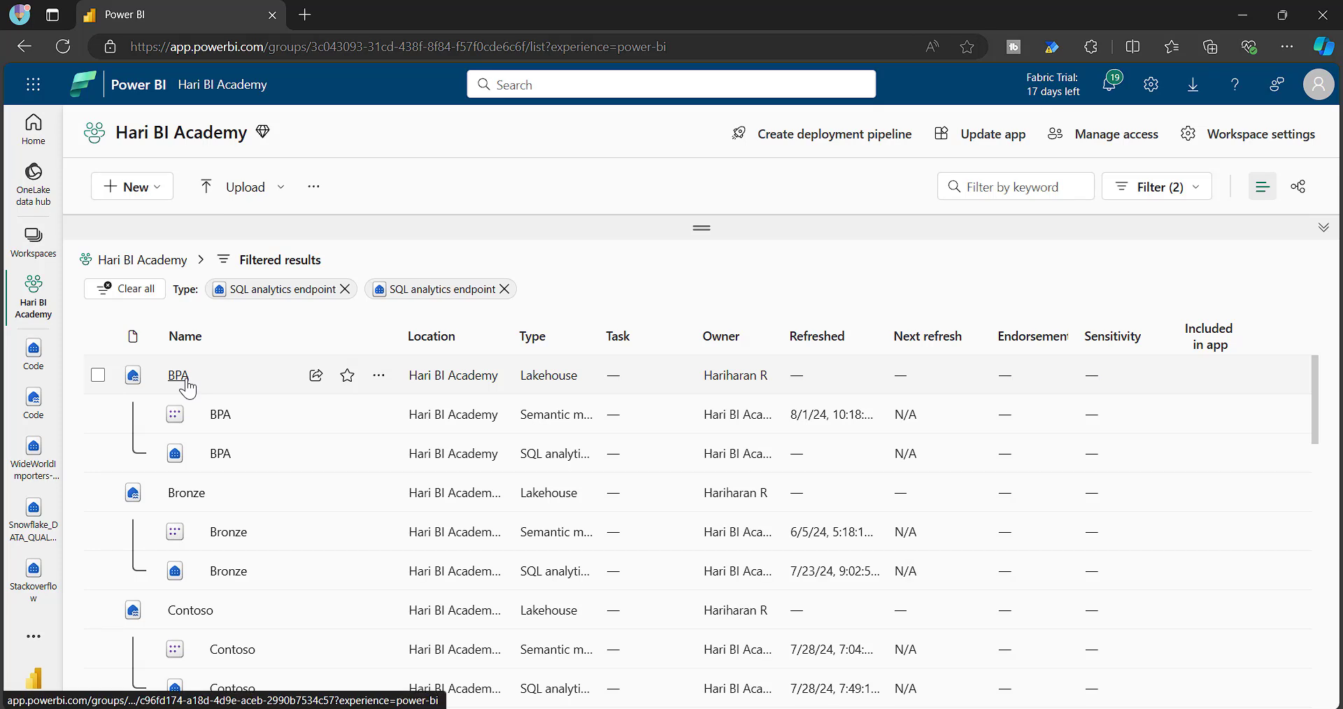
Step: Open the query view of the Contoso lakehouse's SQL analytics endpoint and copy its SQL connection string from the settings
{"action": "left_click", "coordinate": [219, 616]}
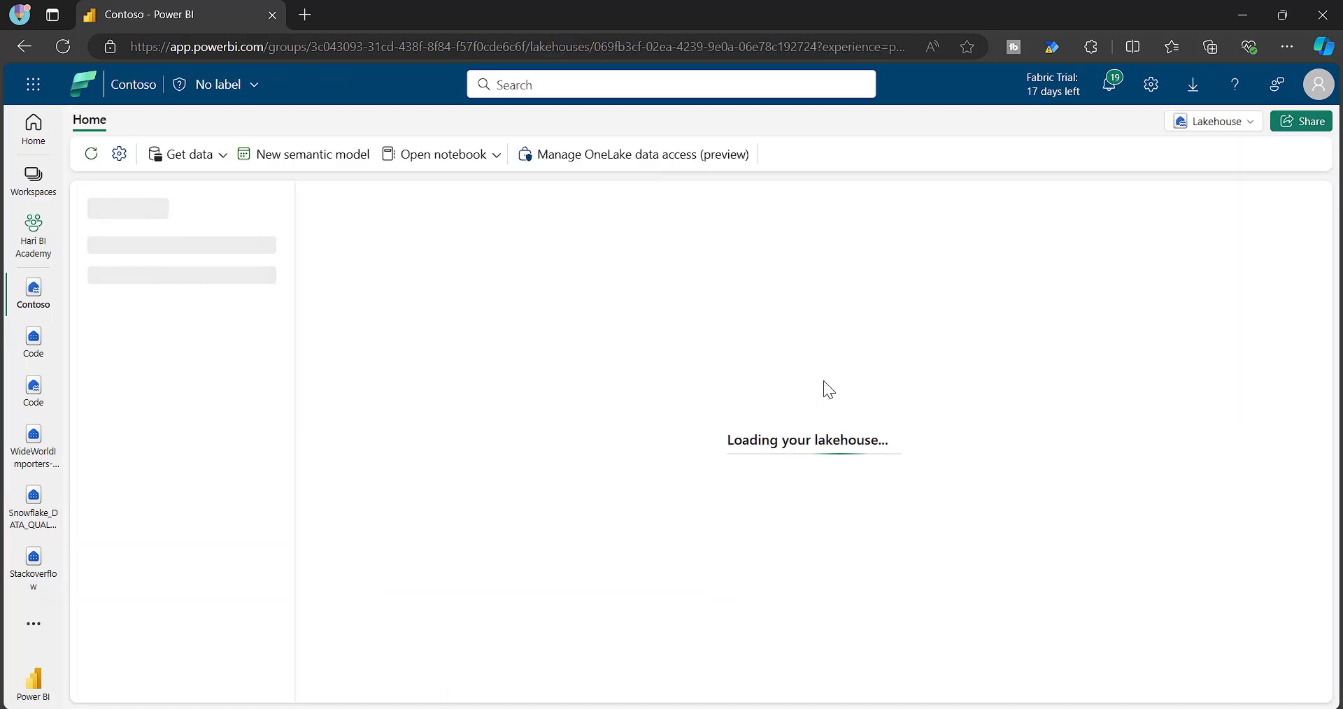
{"action": "left_click", "coordinate": [1219, 122]}
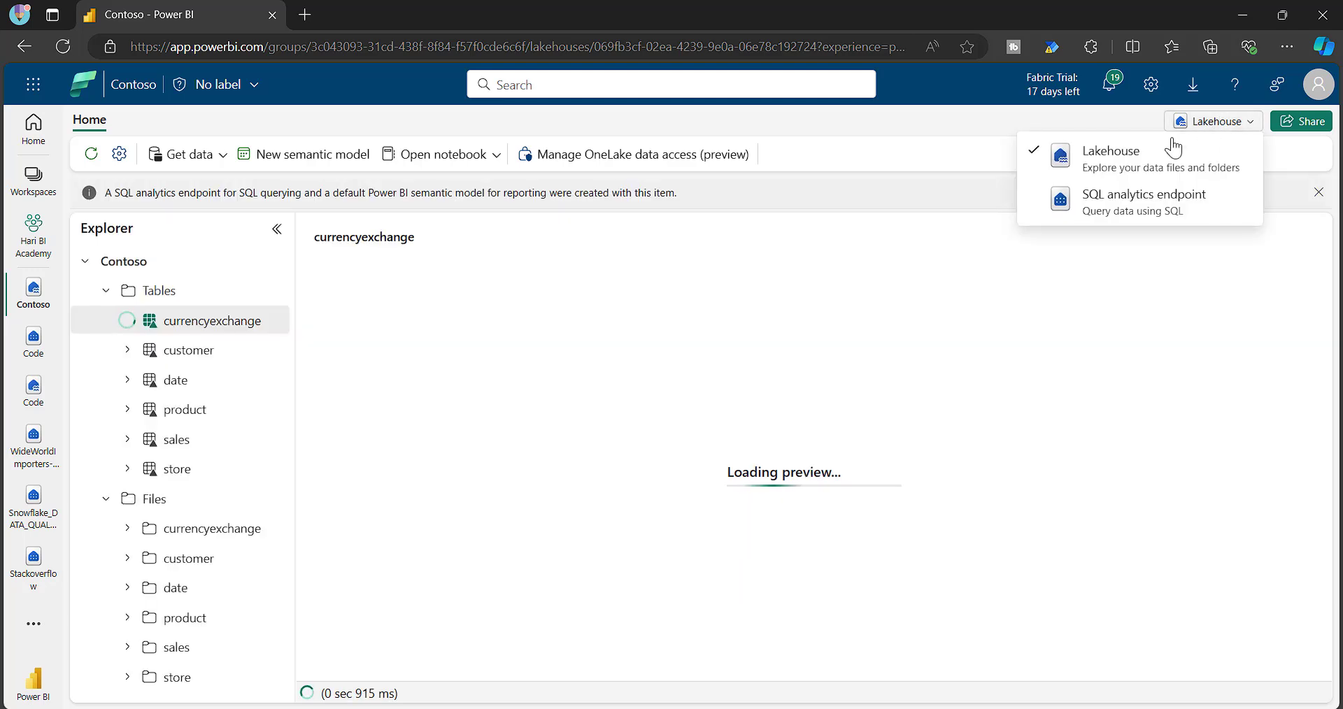
{"action": "left_click", "coordinate": [1114, 214]}
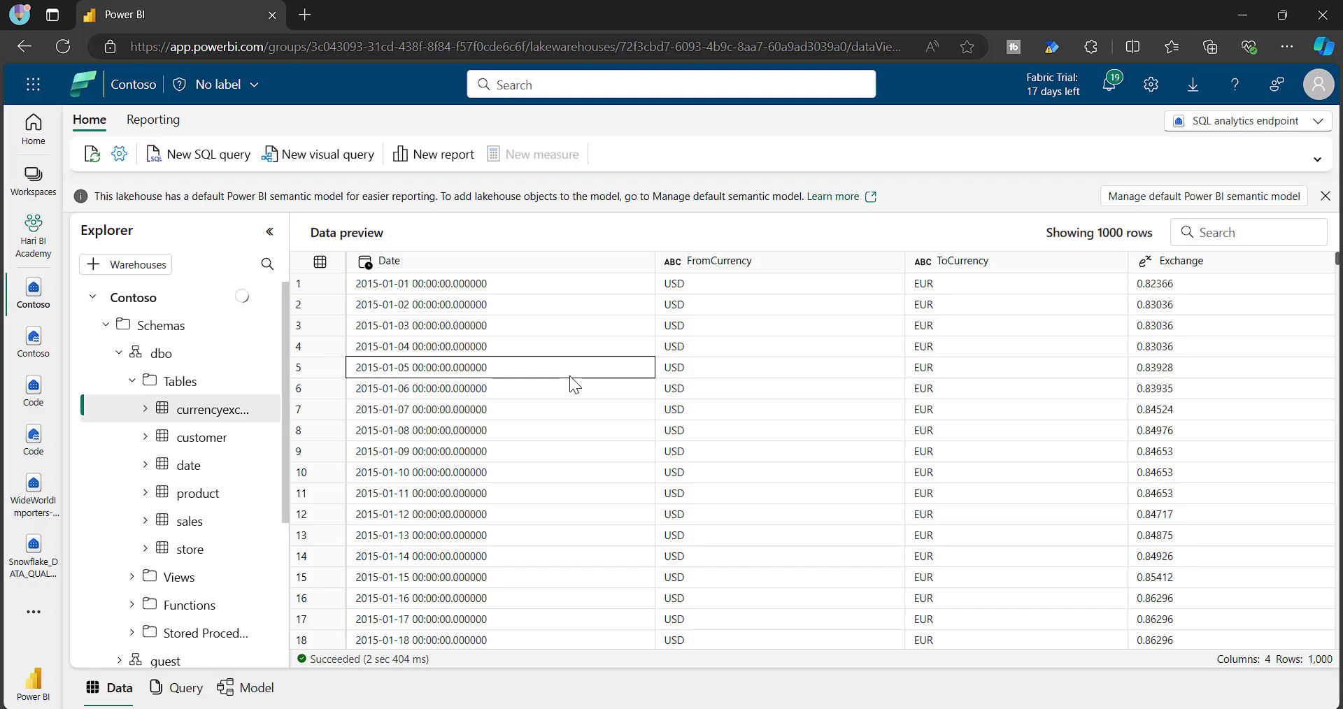
{"action": "left_click", "coordinate": [184, 691]}
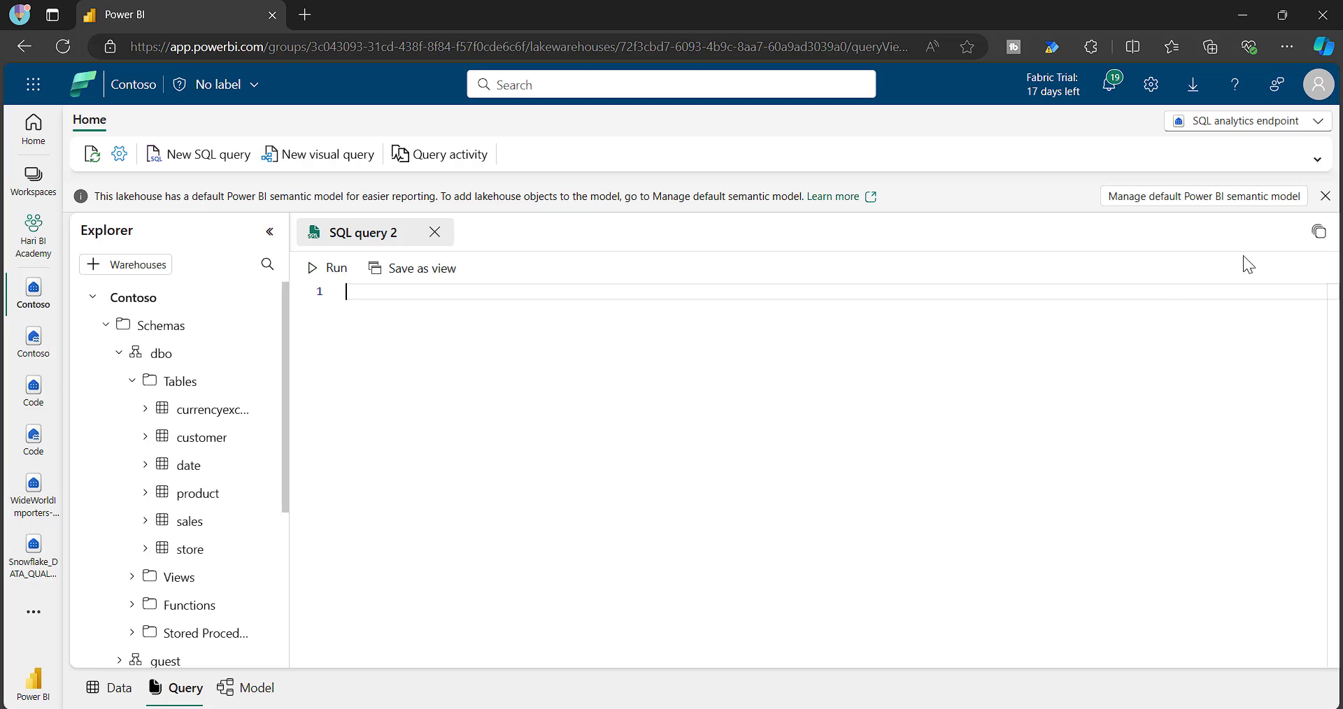
{"action": "left_click", "coordinate": [117, 157]}
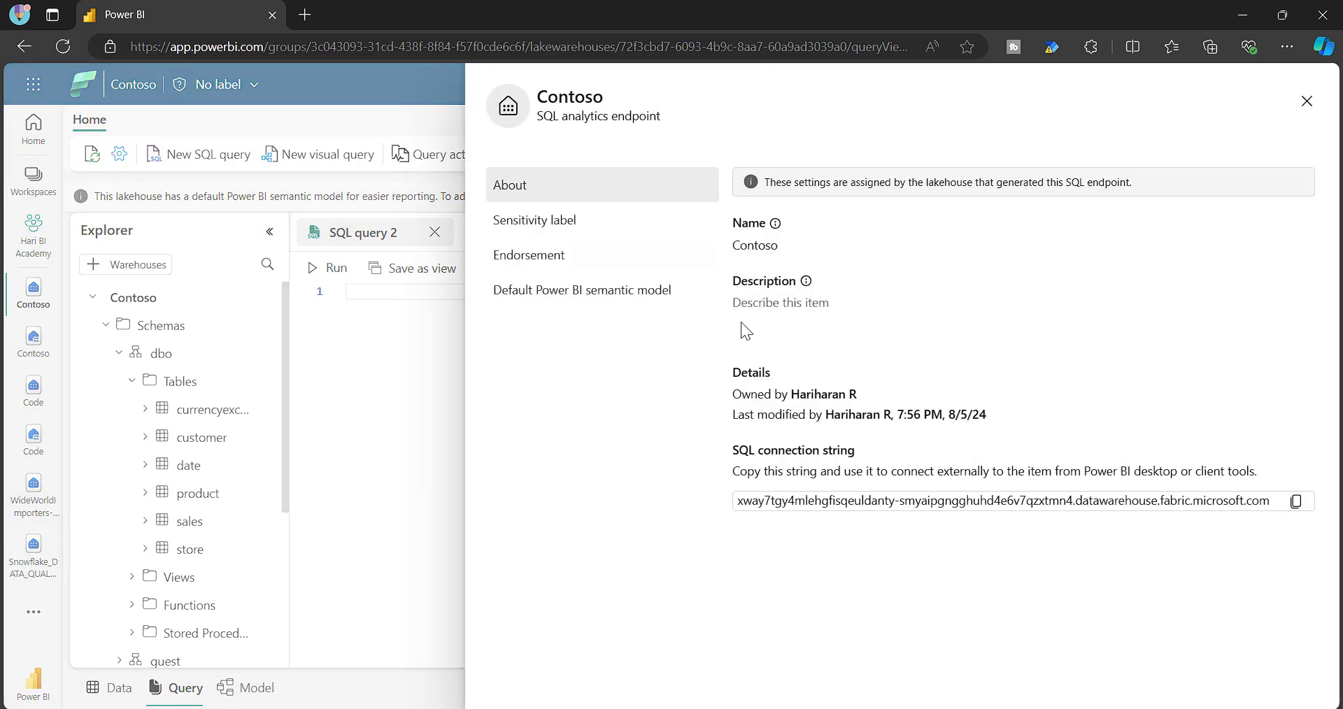
{"action": "left_click", "coordinate": [1294, 504]}
Step: In Power BI Desktop, connect to a SQL Server database in Import mode, using the copied Contoso connection string as the server
{"action": "left_click", "coordinate": [990, 616]}
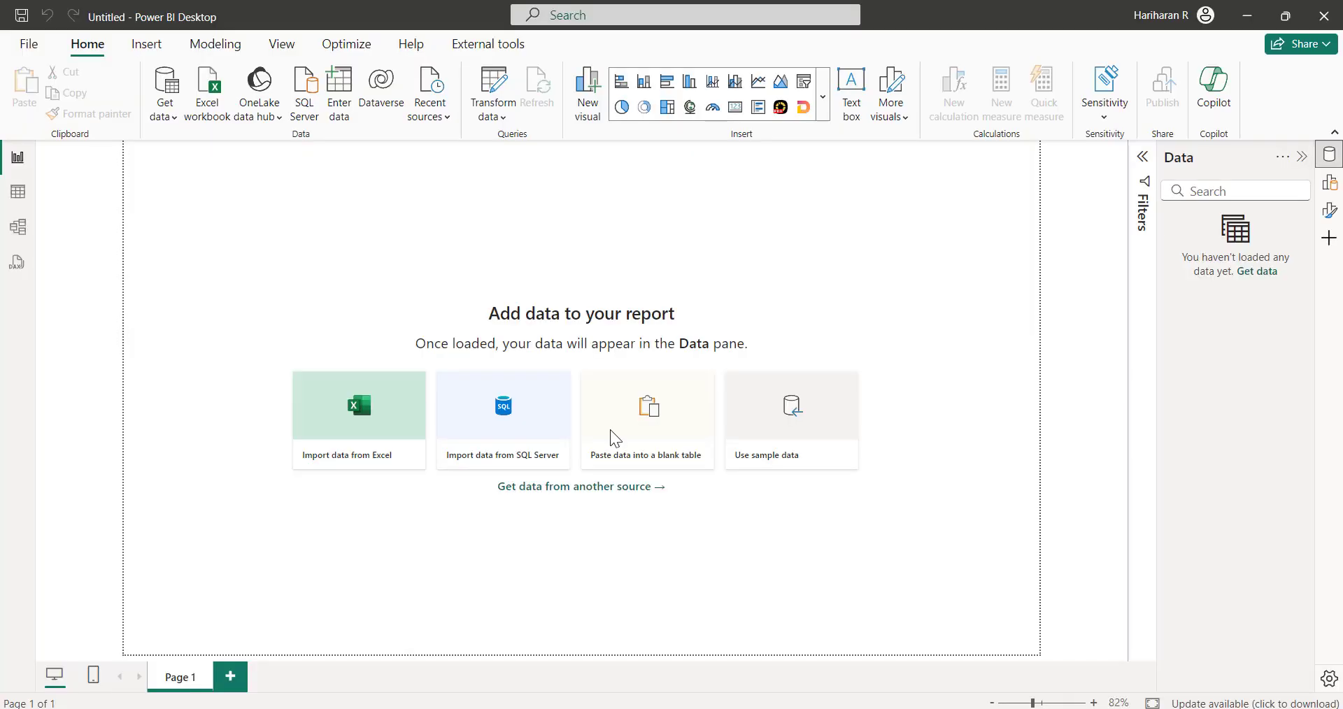
{"action": "left_click", "coordinate": [167, 116]}
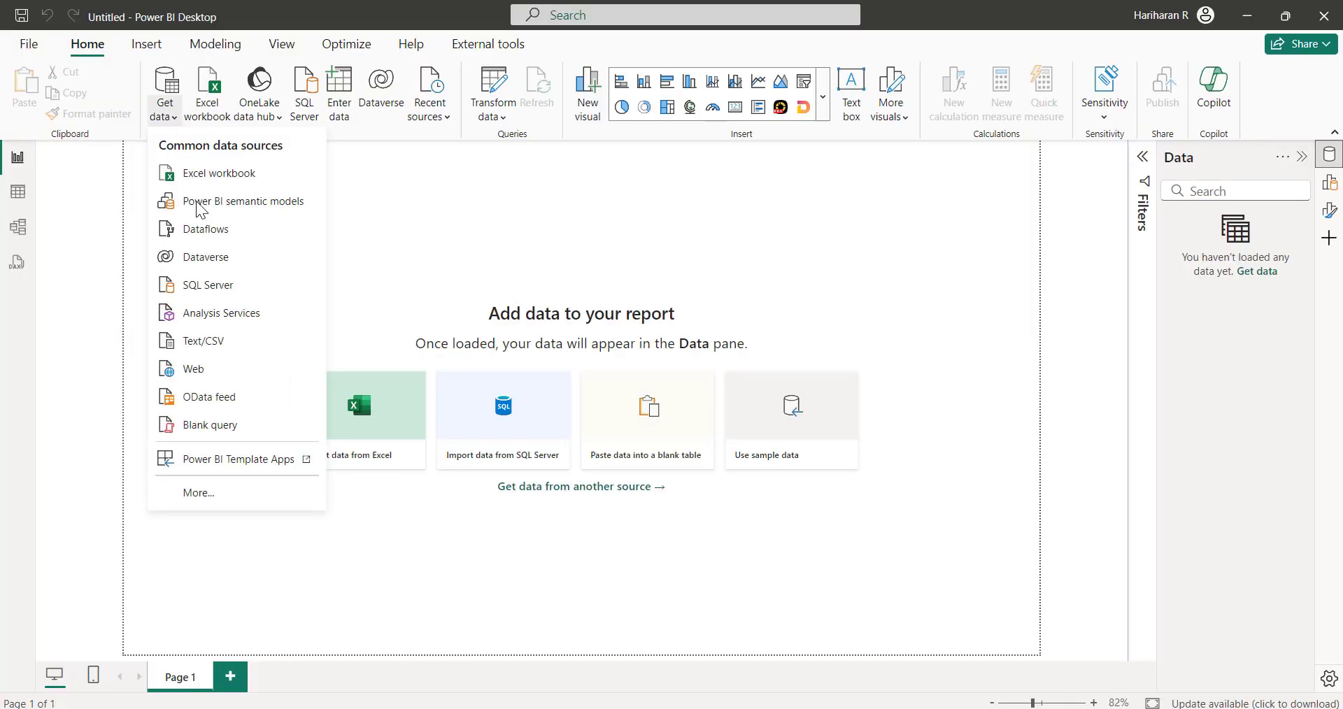
{"action": "left_click", "coordinate": [673, 247]}
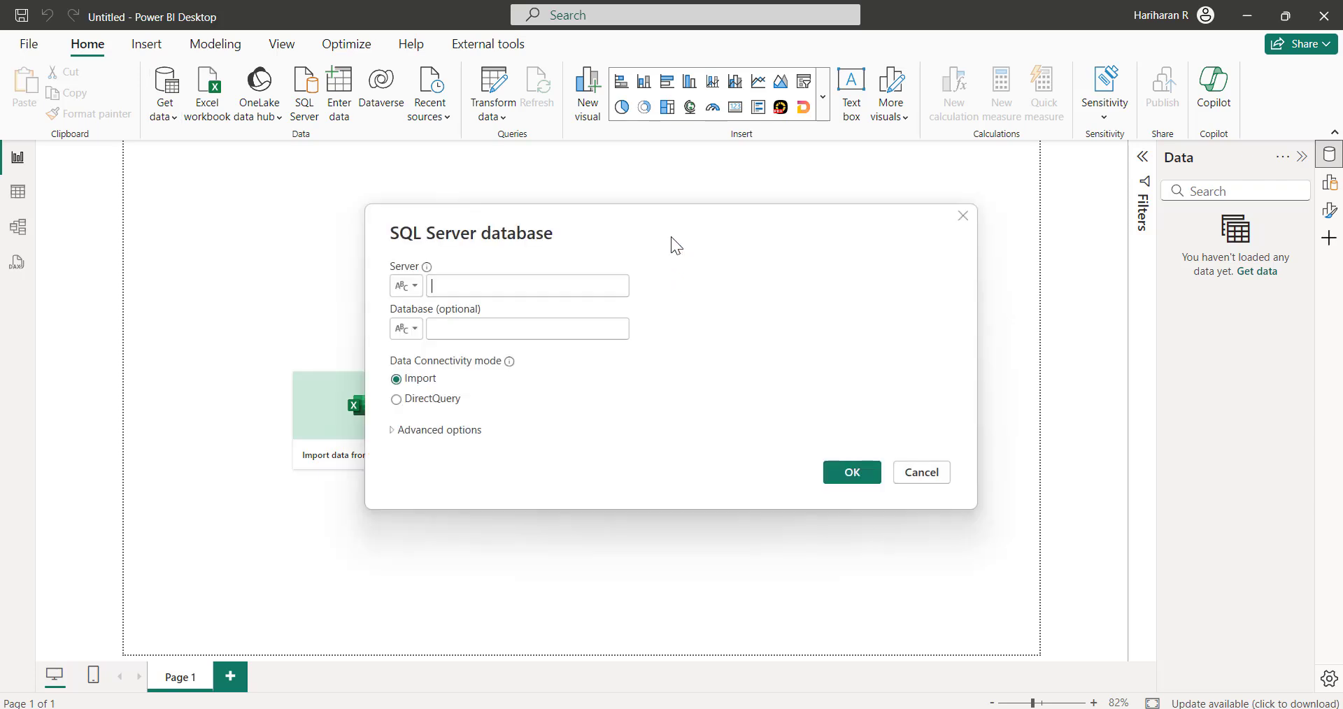
{"action": "left_click", "coordinate": [482, 288]}
{"action": "key", "text": "ctrl+v"}
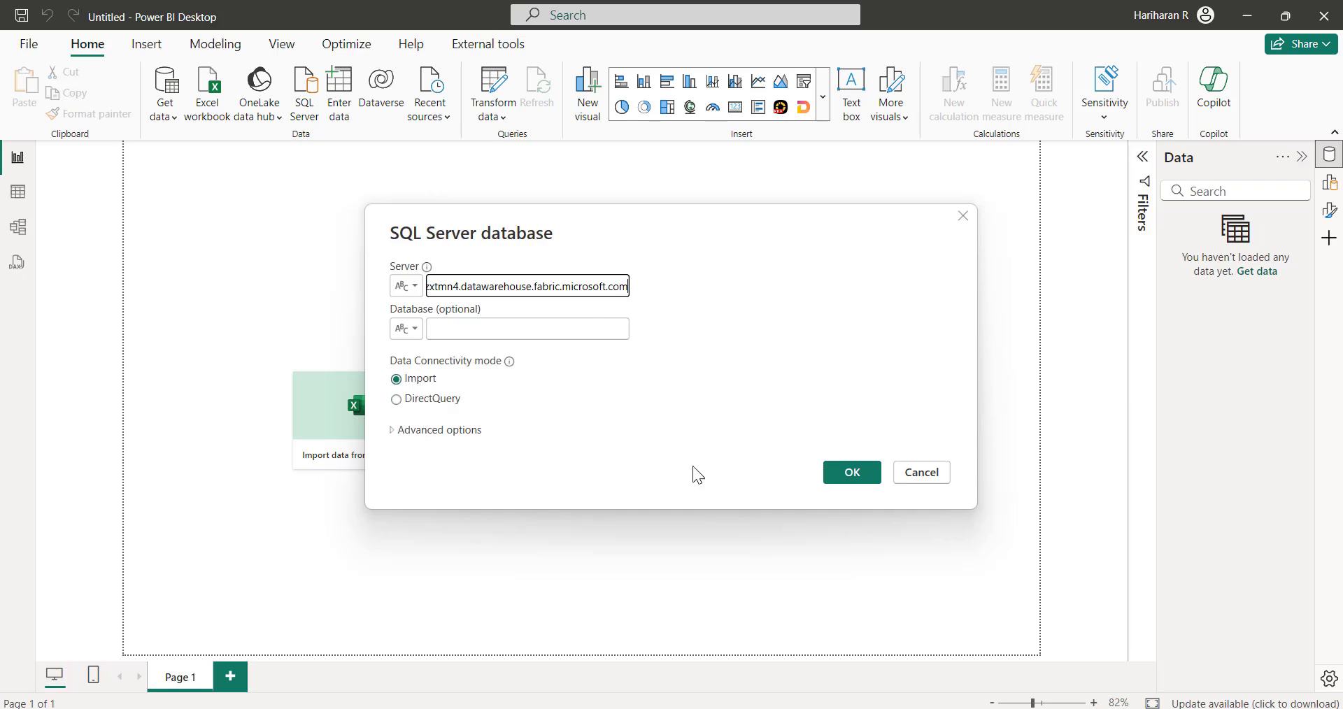
{"action": "left_click", "coordinate": [863, 472]}
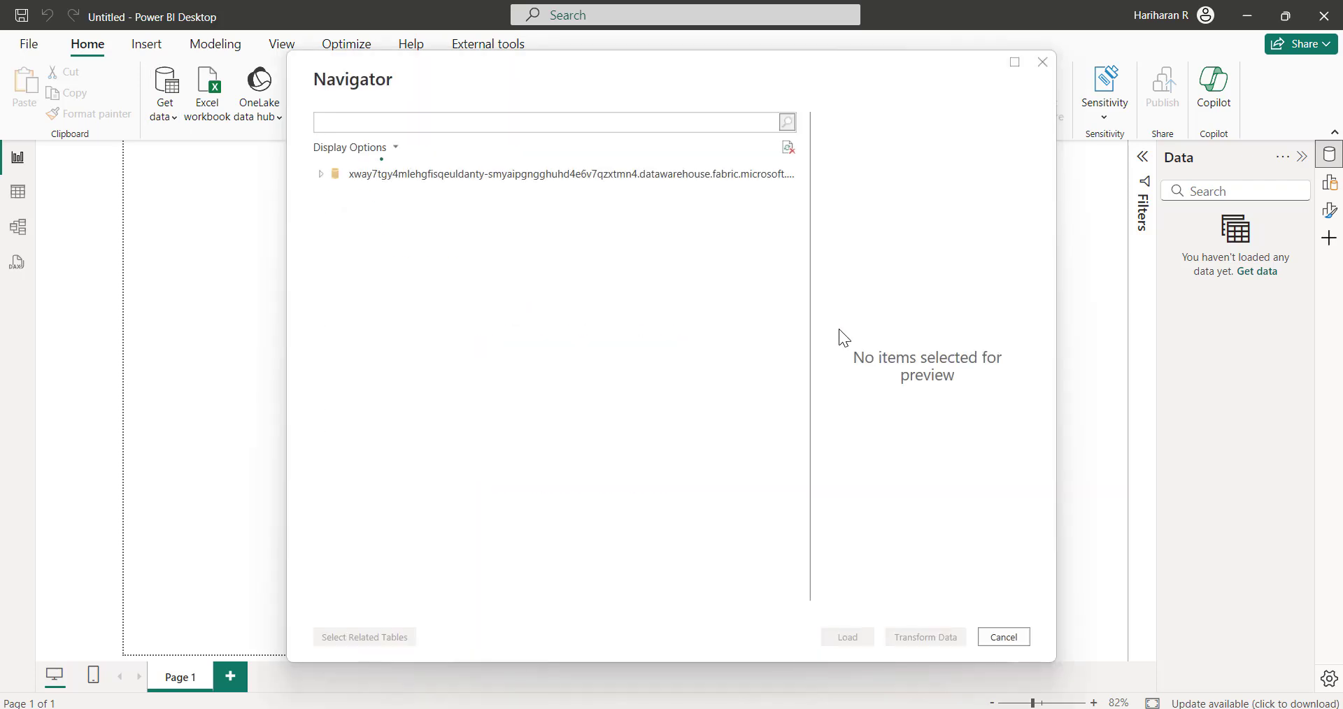
Step: Expand the Stackoverflow database under the connected server, select its posttypes table and open it for data transformation
{"action": "left_click_drag", "start_coordinate": [798, 253], "coordinate": [608, 268]}
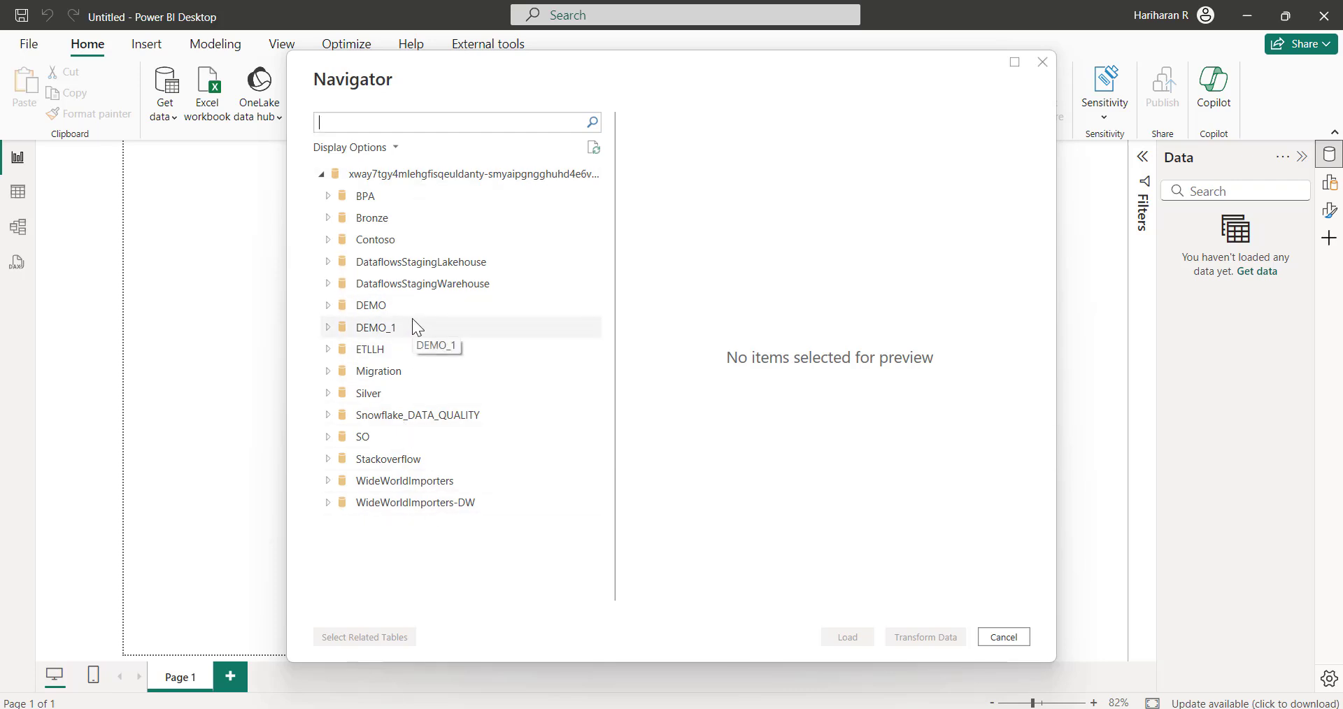
{"action": "left_click", "coordinate": [326, 463]}
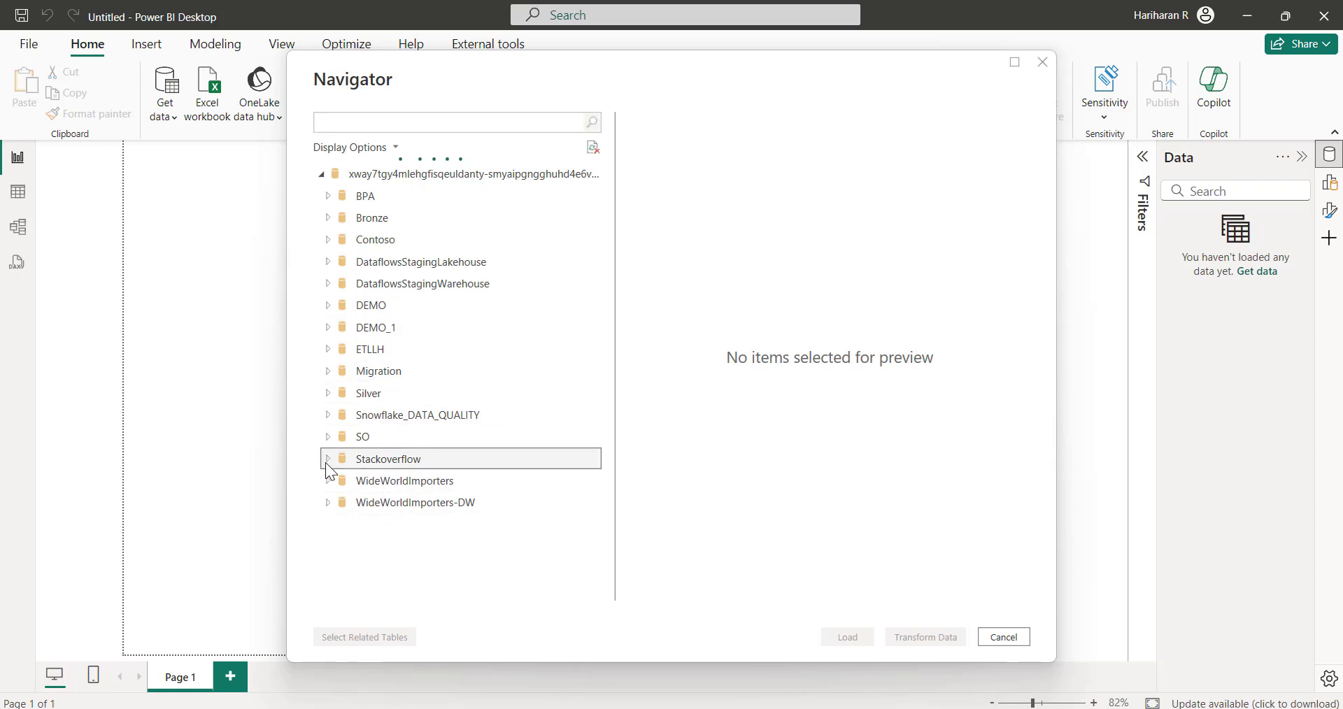
{"action": "scroll", "coordinate": [430, 536], "scroll_direction": "down", "scroll_amount": 6}
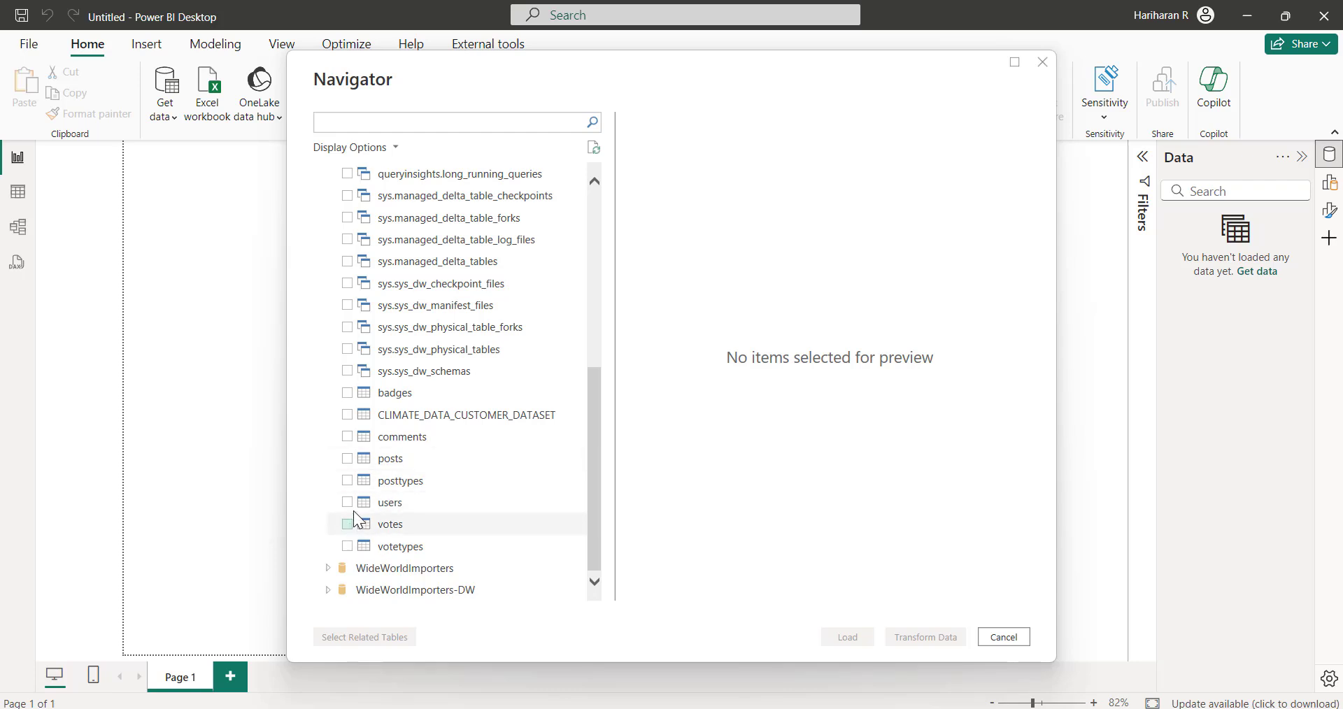
{"action": "left_click", "coordinate": [348, 481]}
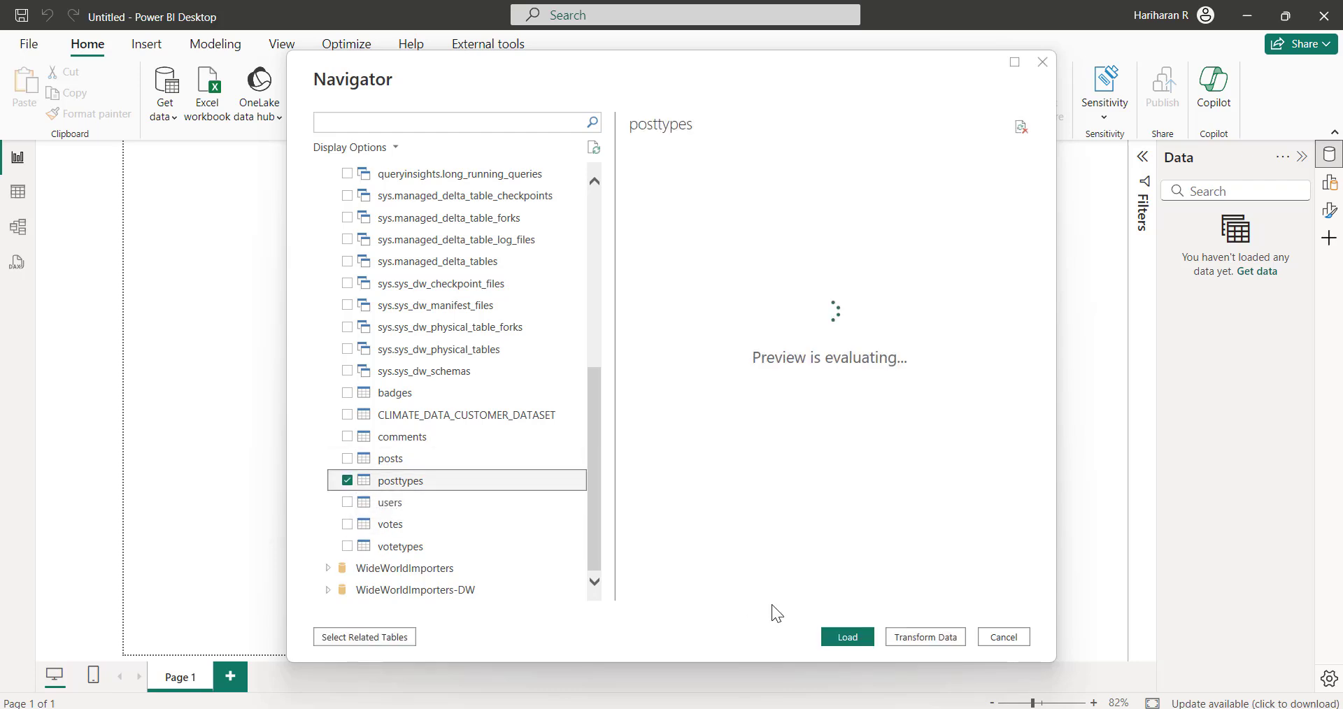
{"action": "left_click", "coordinate": [916, 636]}
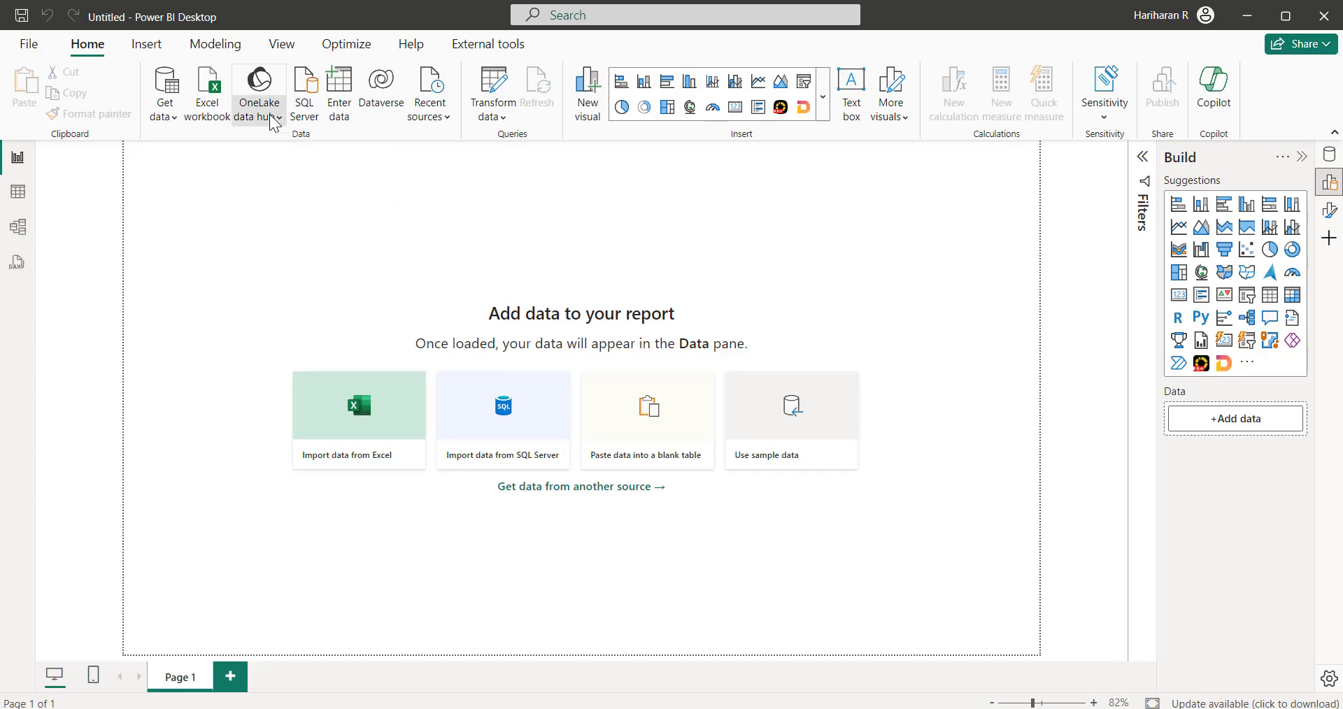
Step: List the lakehouses in the OneLake data hub, select Stackoverflow from Hari BI Academy and show its connection options
{"action": "left_click", "coordinate": [273, 117]}
{"action": "left_click", "coordinate": [415, 169]}
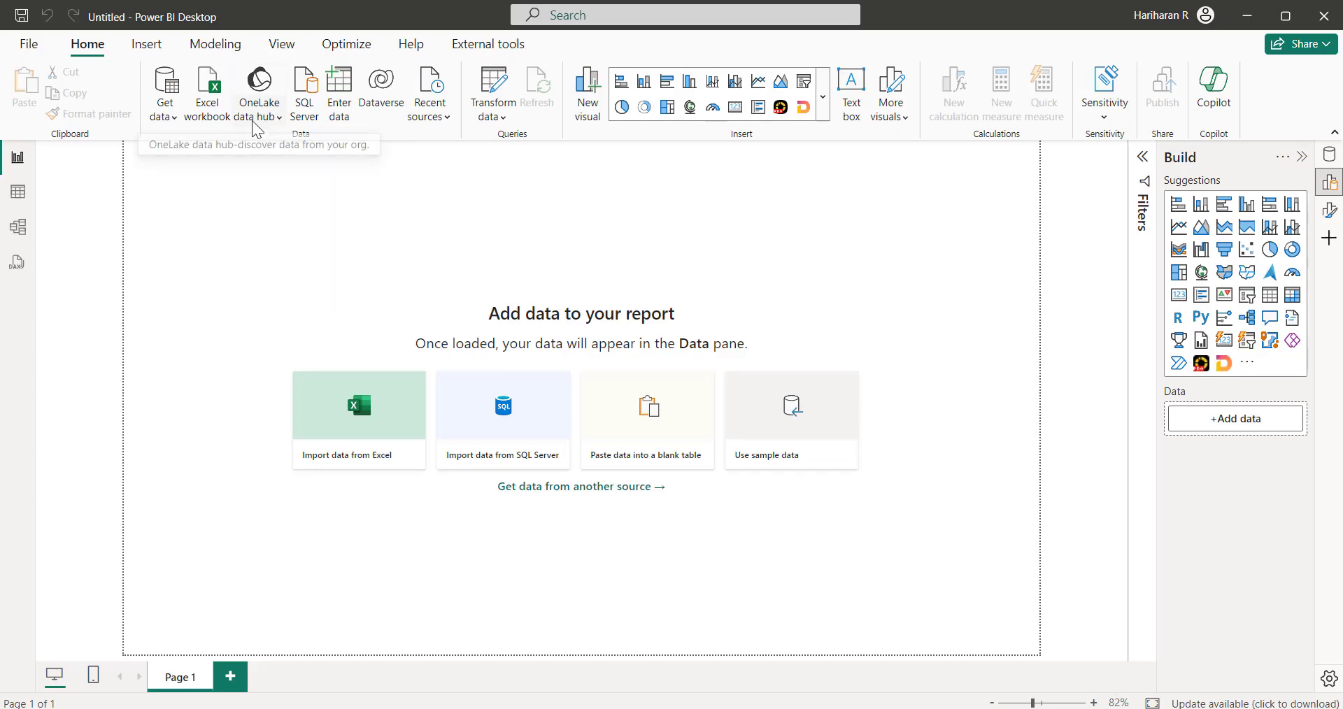
{"action": "left_click", "coordinate": [264, 117]}
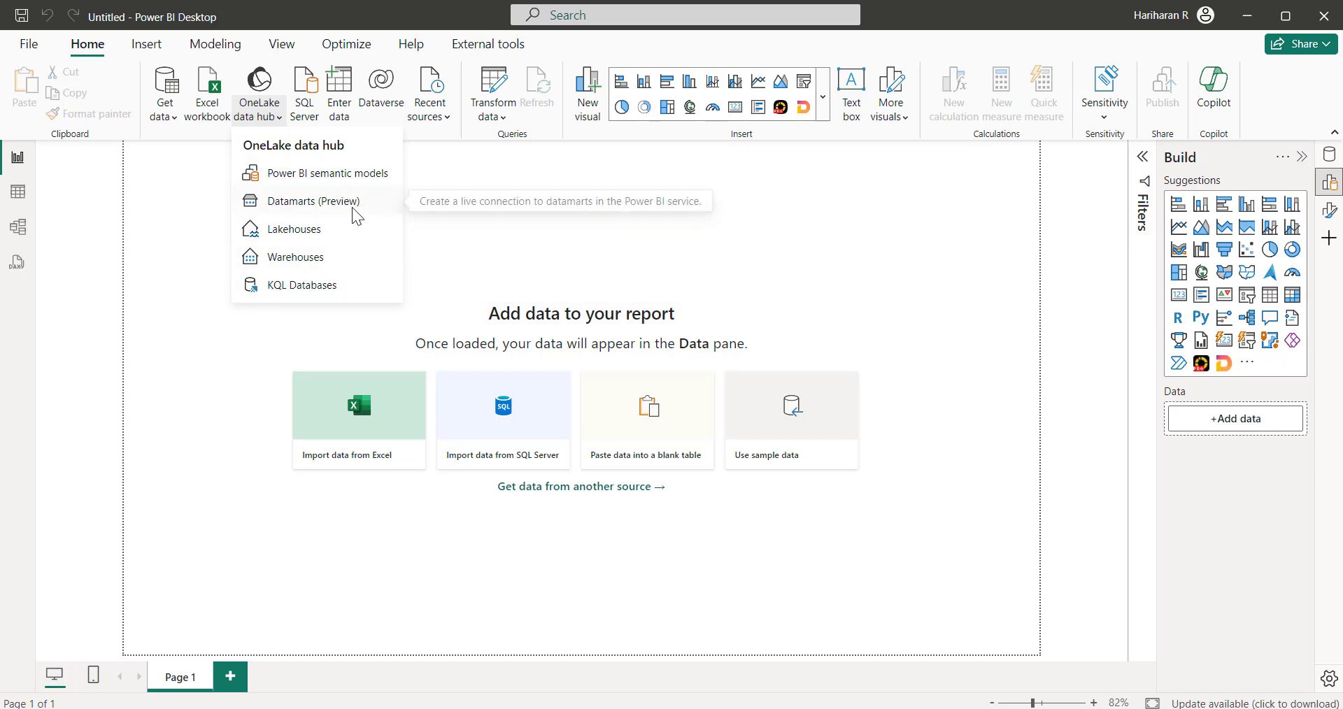
{"action": "left_click", "coordinate": [304, 229]}
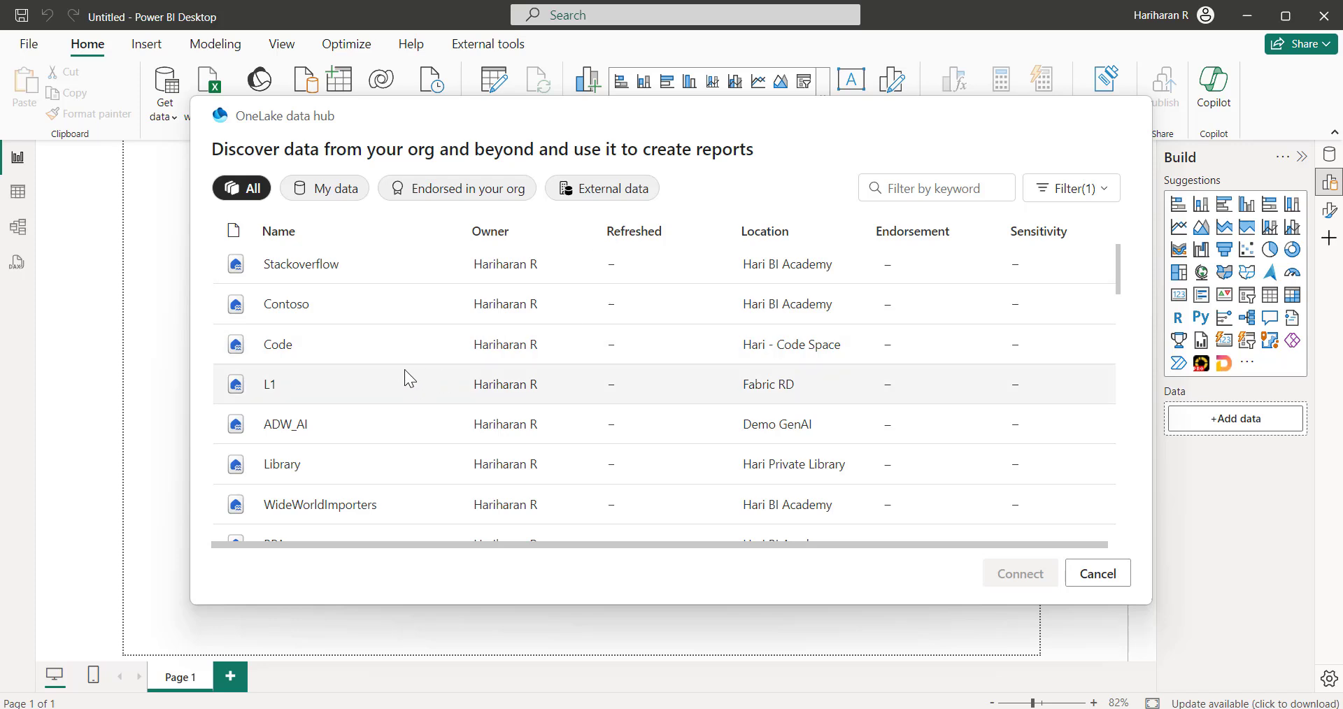
{"action": "left_click", "coordinate": [300, 274]}
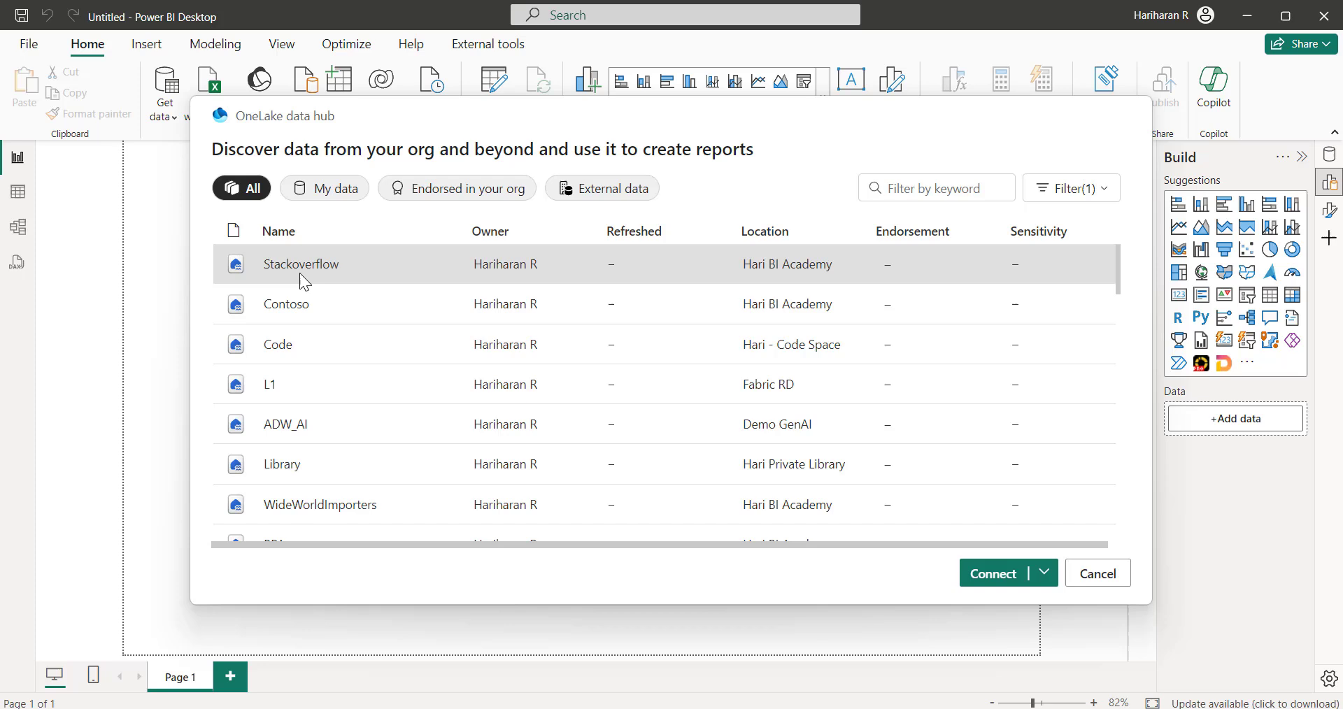
{"action": "left_click", "coordinate": [1054, 581]}
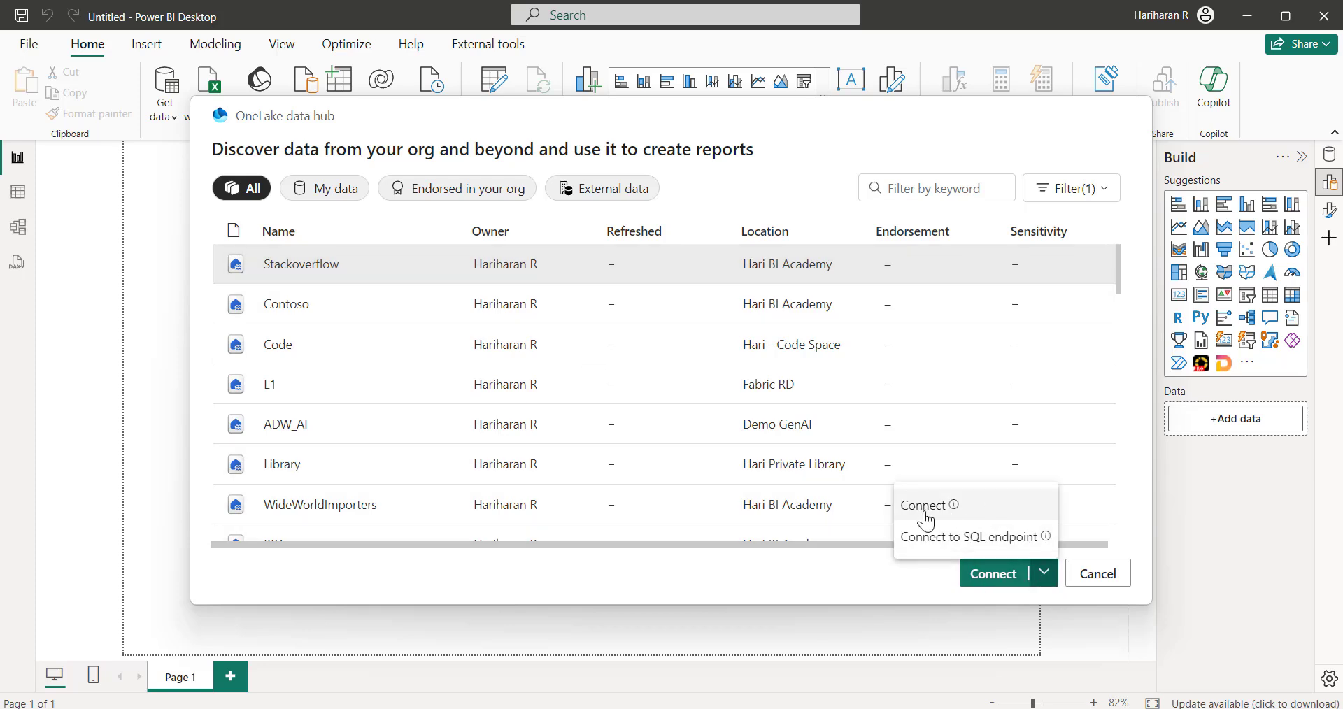
{"action": "mouse_move", "coordinate": [954, 515]}
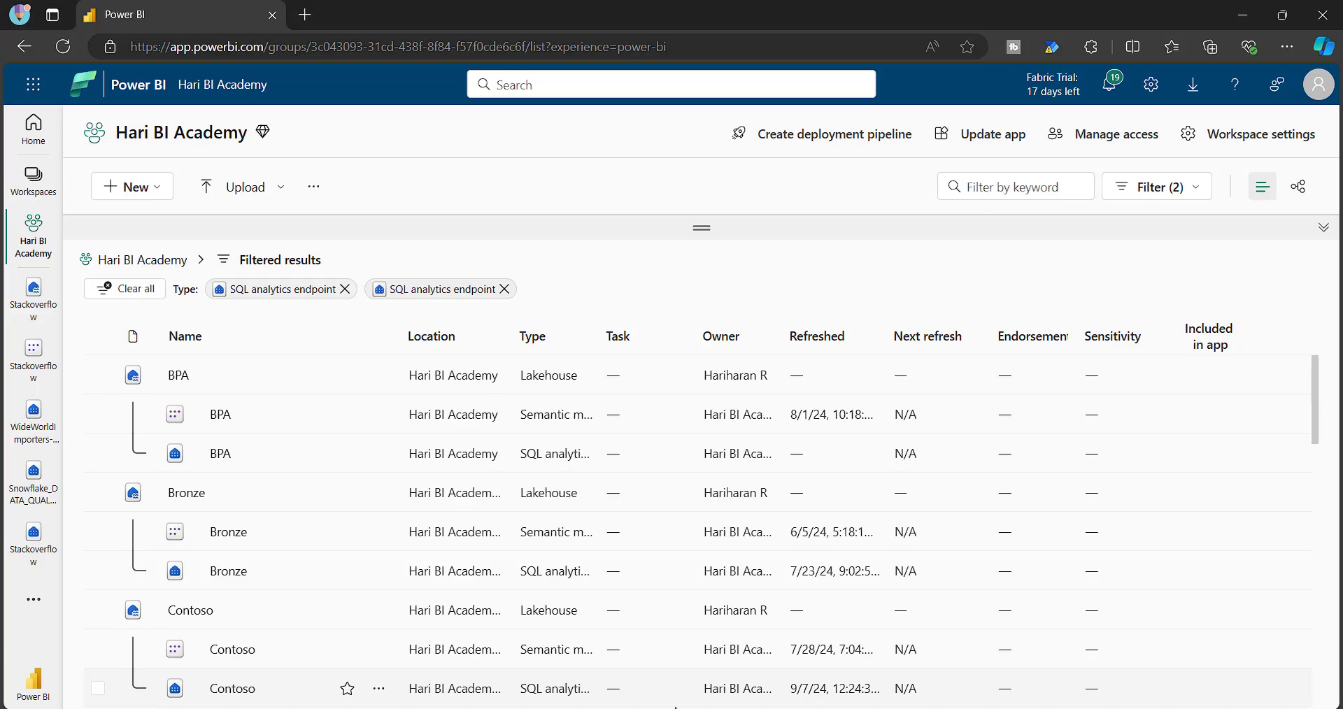
Step: In the Power BI service, examine the semantic models and SQL analytics endpoints under the Hari BI Academy lakehouses
{"action": "scroll", "coordinate": [278, 565], "scroll_direction": "down", "scroll_amount": 5}
{"action": "scroll", "coordinate": [279, 575], "scroll_direction": "down", "scroll_amount": 10}
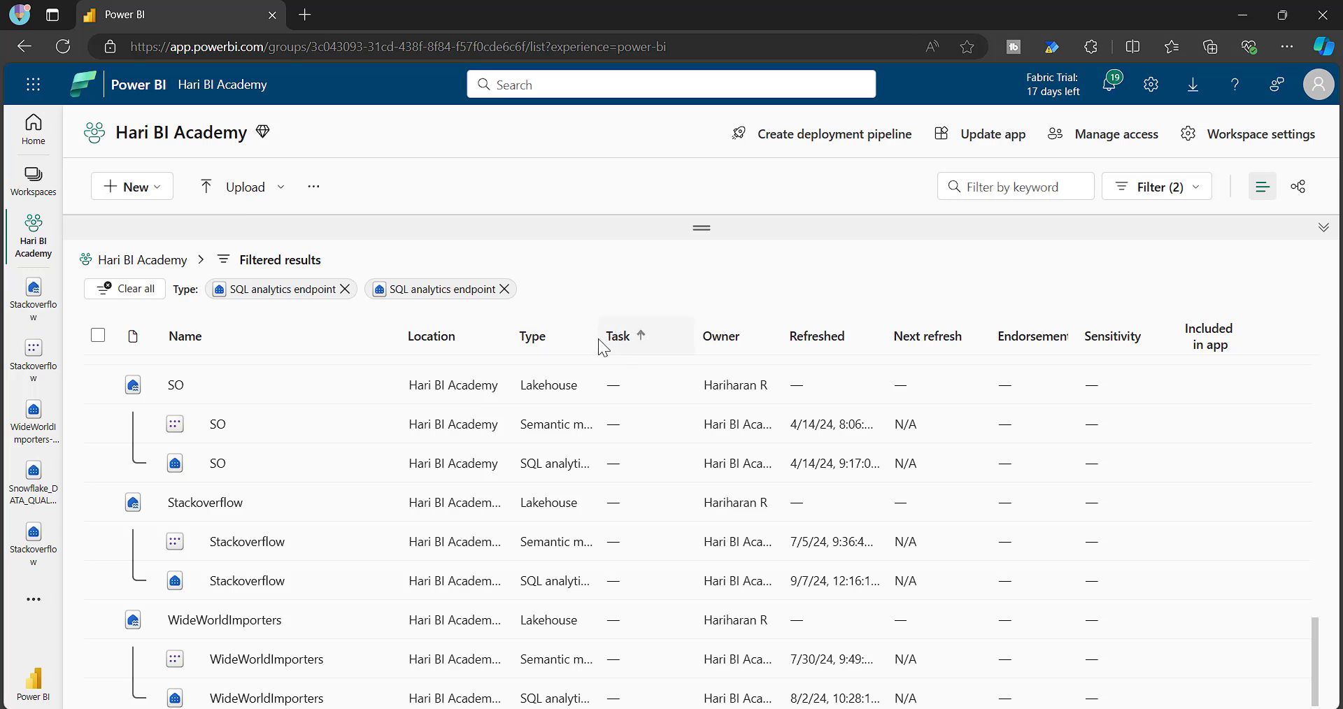
{"action": "left_click_drag", "start_coordinate": [598, 338], "coordinate": [822, 363]}
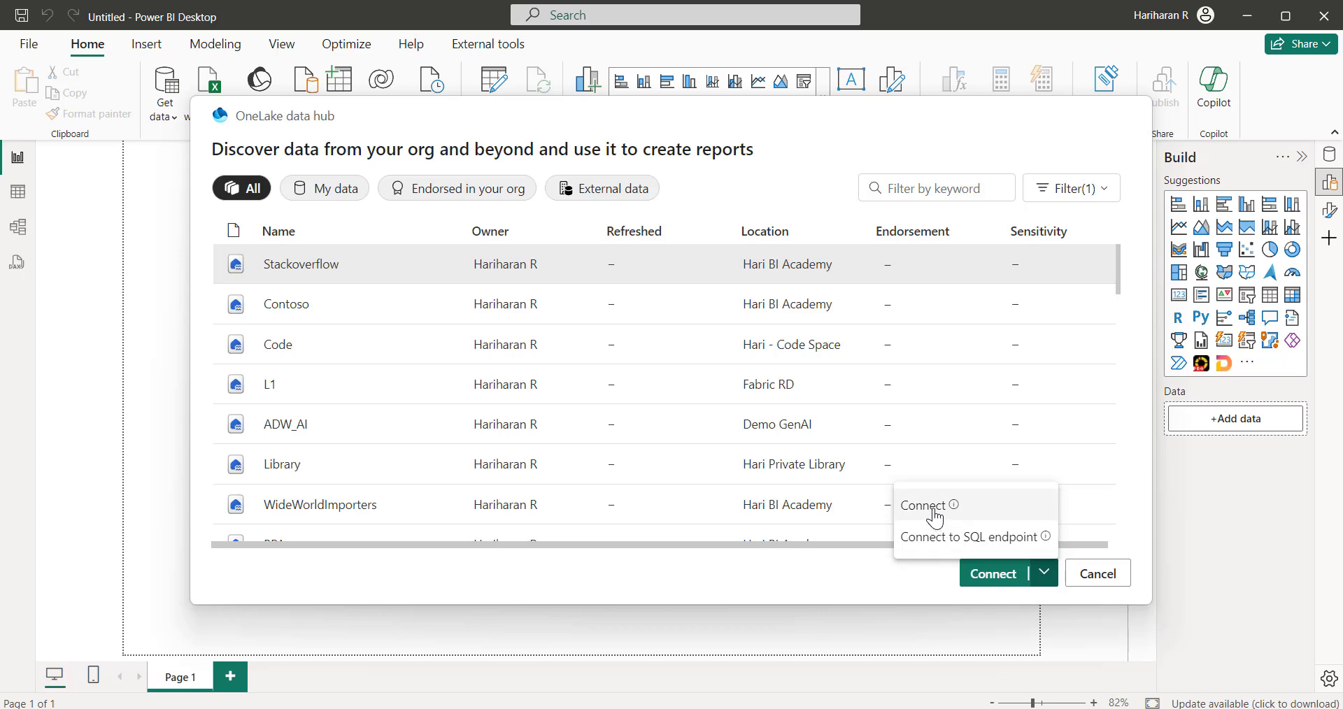
Step: Back in Power BI Desktop, connect to the Stackoverflow lakehouse's SQL endpoint and open its posttypes table for transformation in Import mode
{"action": "left_click", "coordinate": [1006, 537]}
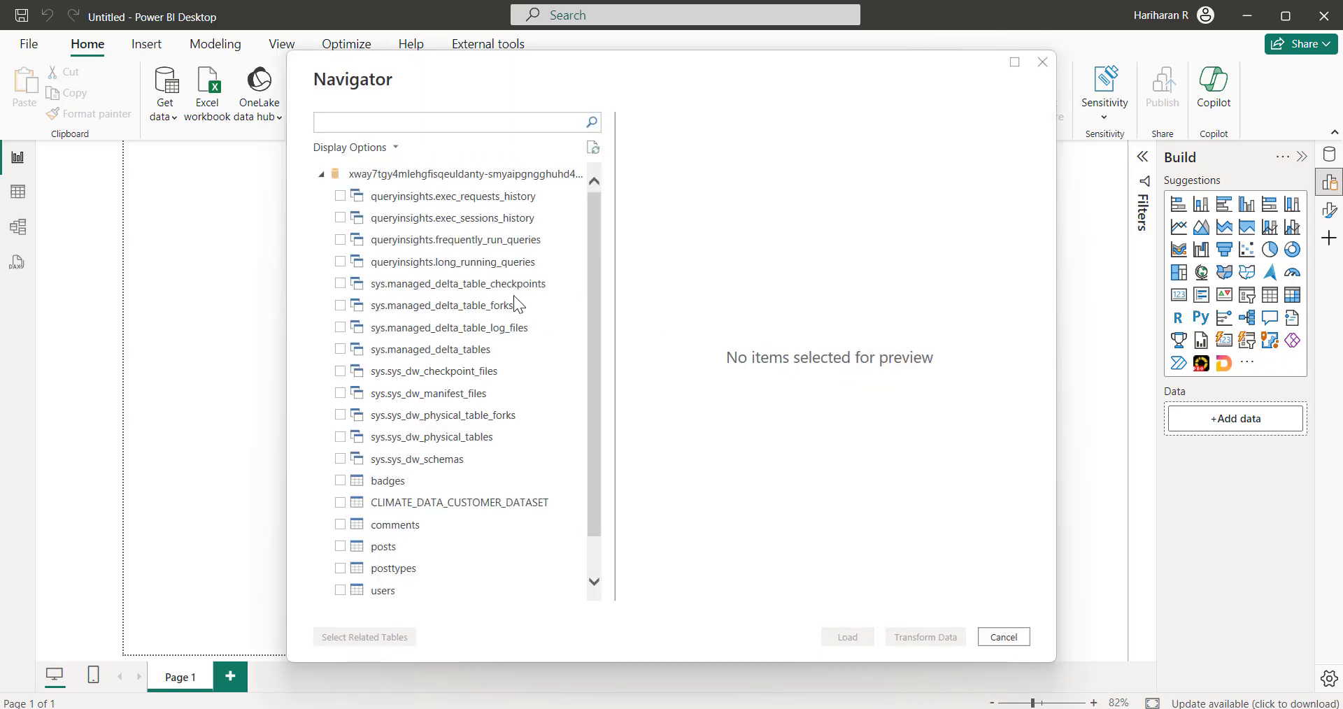
{"action": "scroll", "coordinate": [599, 390], "scroll_direction": "down", "scroll_amount": 1}
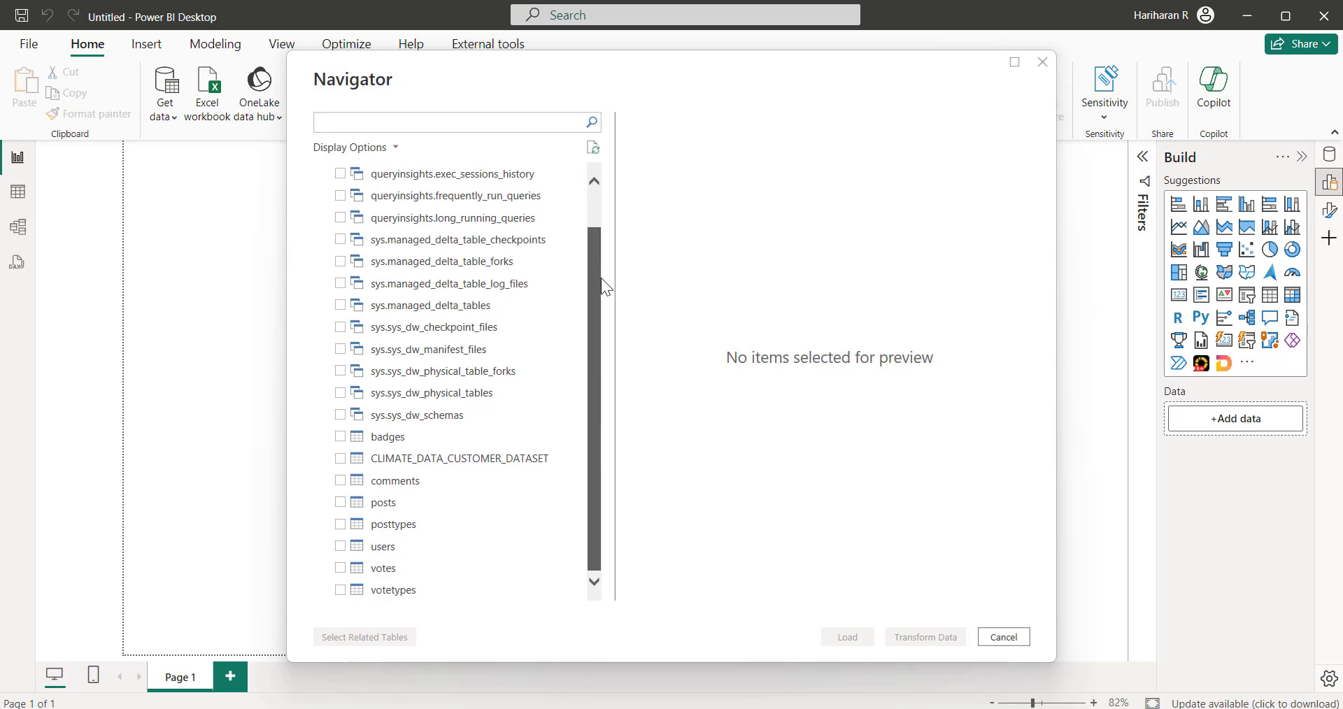
{"action": "scroll", "coordinate": [602, 279], "scroll_direction": "up", "scroll_amount": 1}
{"action": "scroll", "coordinate": [512, 490], "scroll_direction": "down", "scroll_amount": 1}
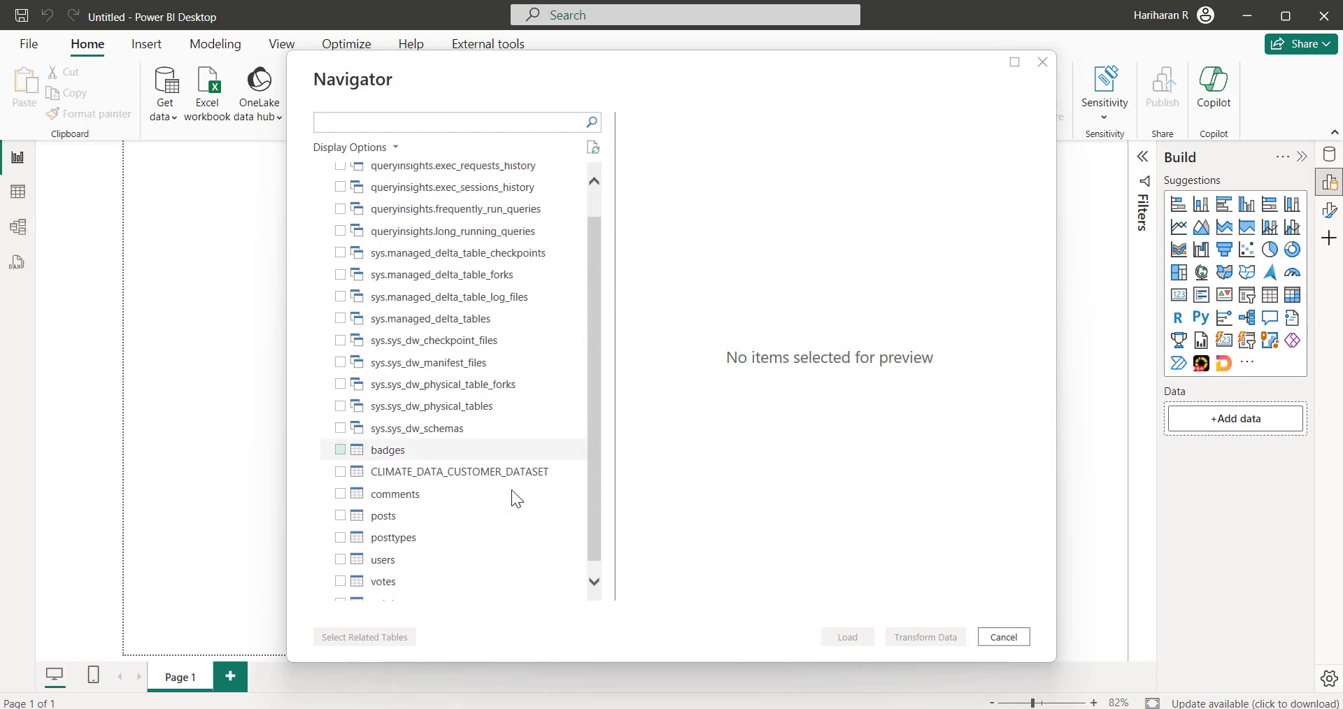
{"action": "scroll", "coordinate": [511, 490], "scroll_direction": "up", "scroll_amount": 1}
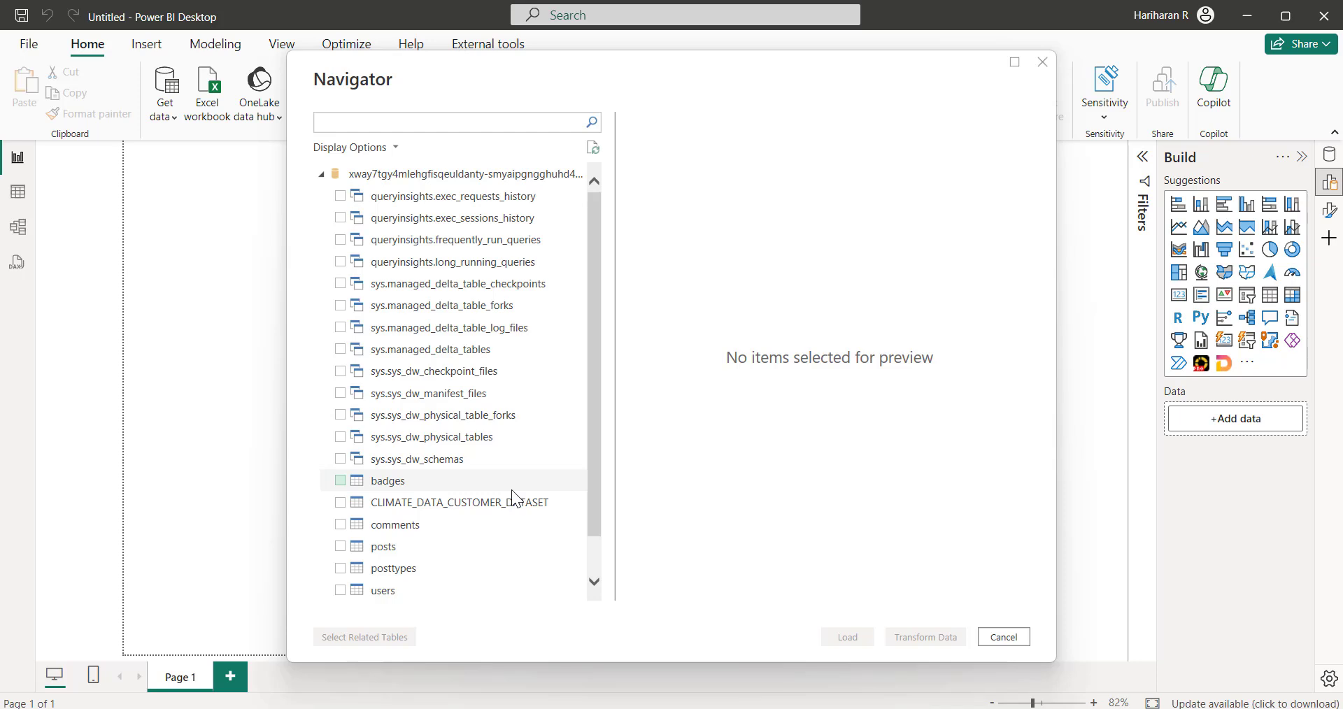
{"action": "left_click", "coordinate": [340, 568]}
{"action": "left_click", "coordinate": [909, 638]}
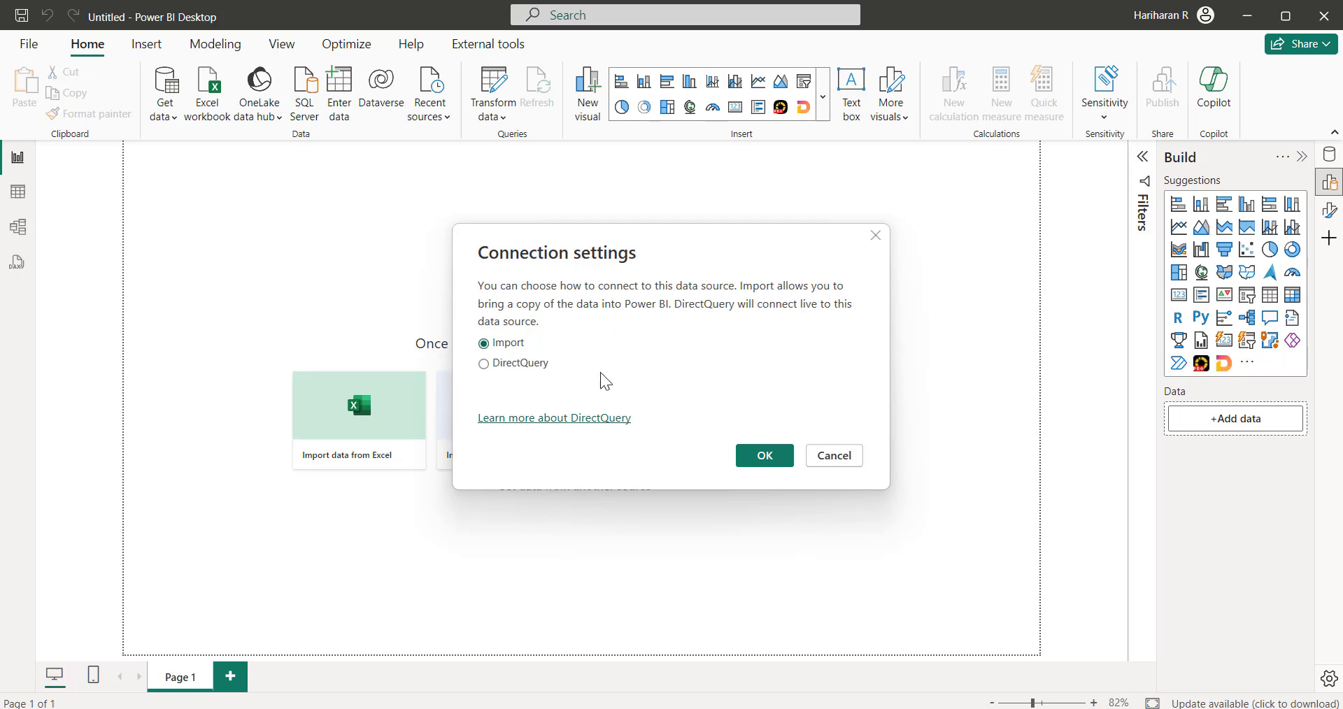
{"action": "left_click", "coordinate": [770, 457]}
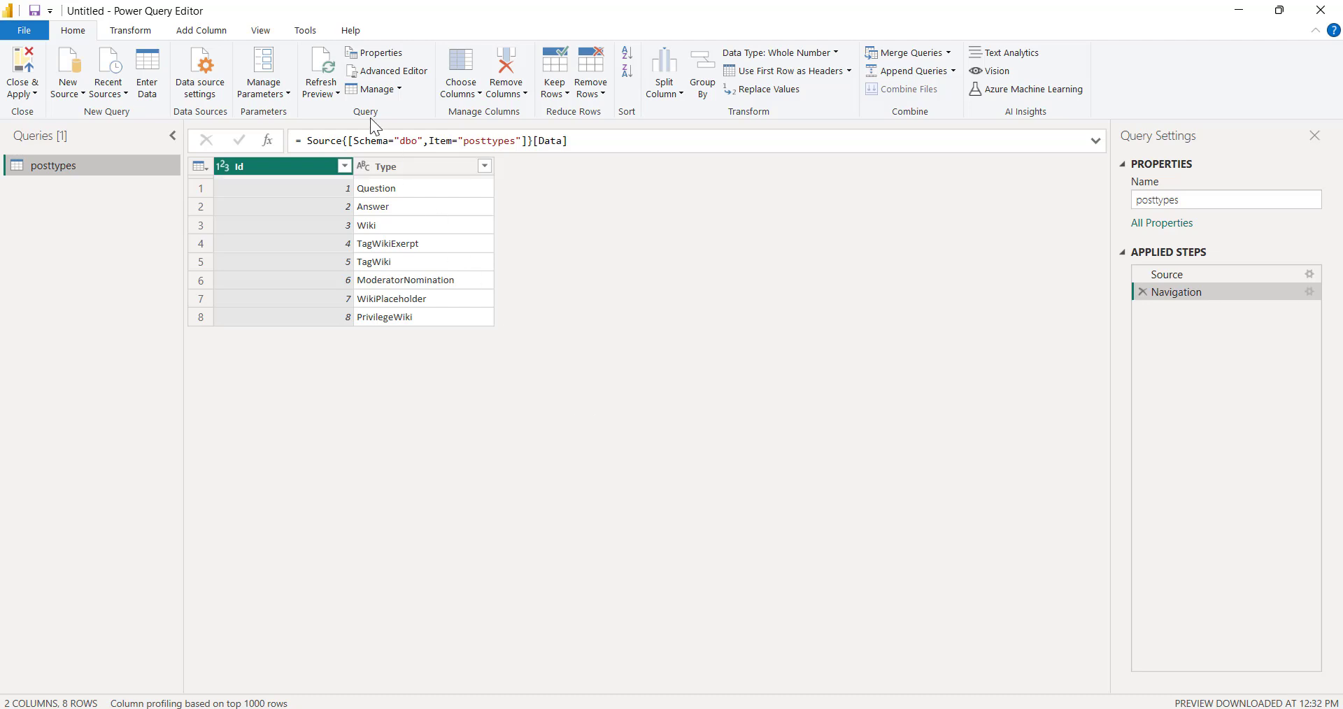
Step: Examine the posttypes query's code in the Advanced Editor, highlight the server in its Sql.Database source, and close it without changes
{"action": "left_click", "coordinate": [392, 71]}
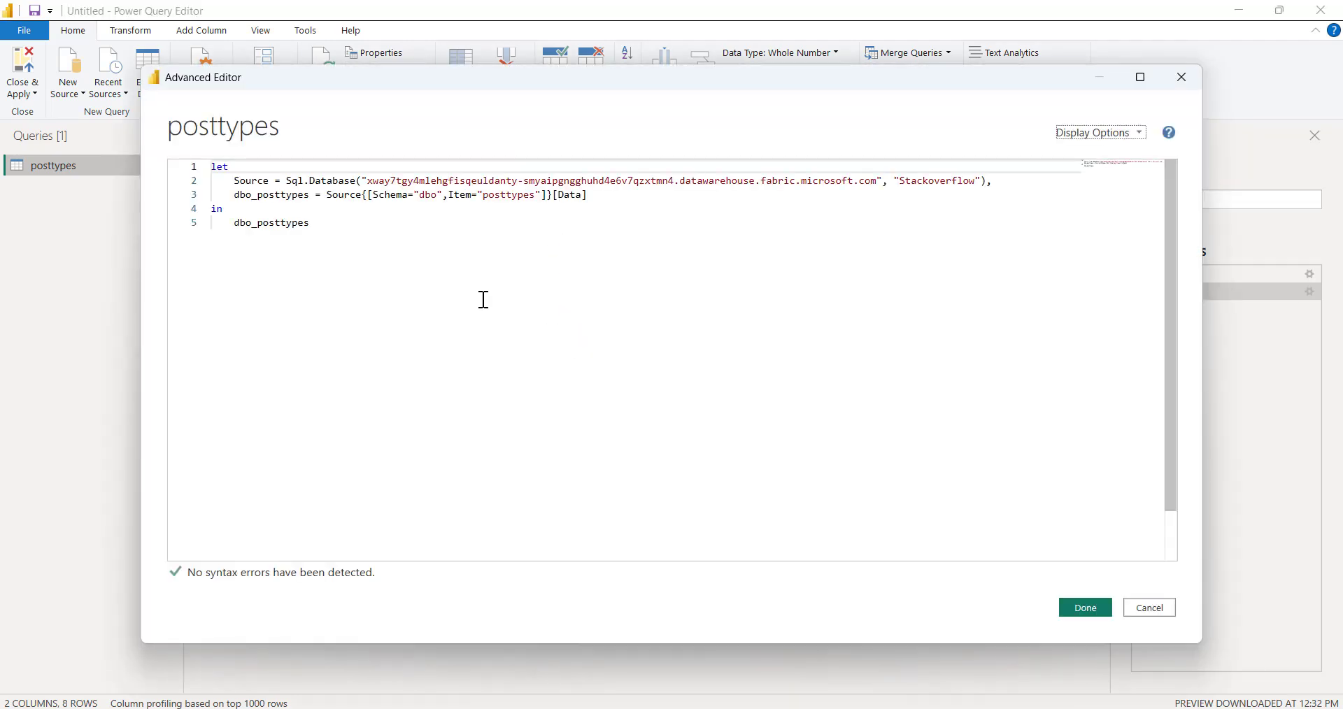
{"action": "left_click_drag", "start_coordinate": [287, 180], "coordinate": [885, 186]}
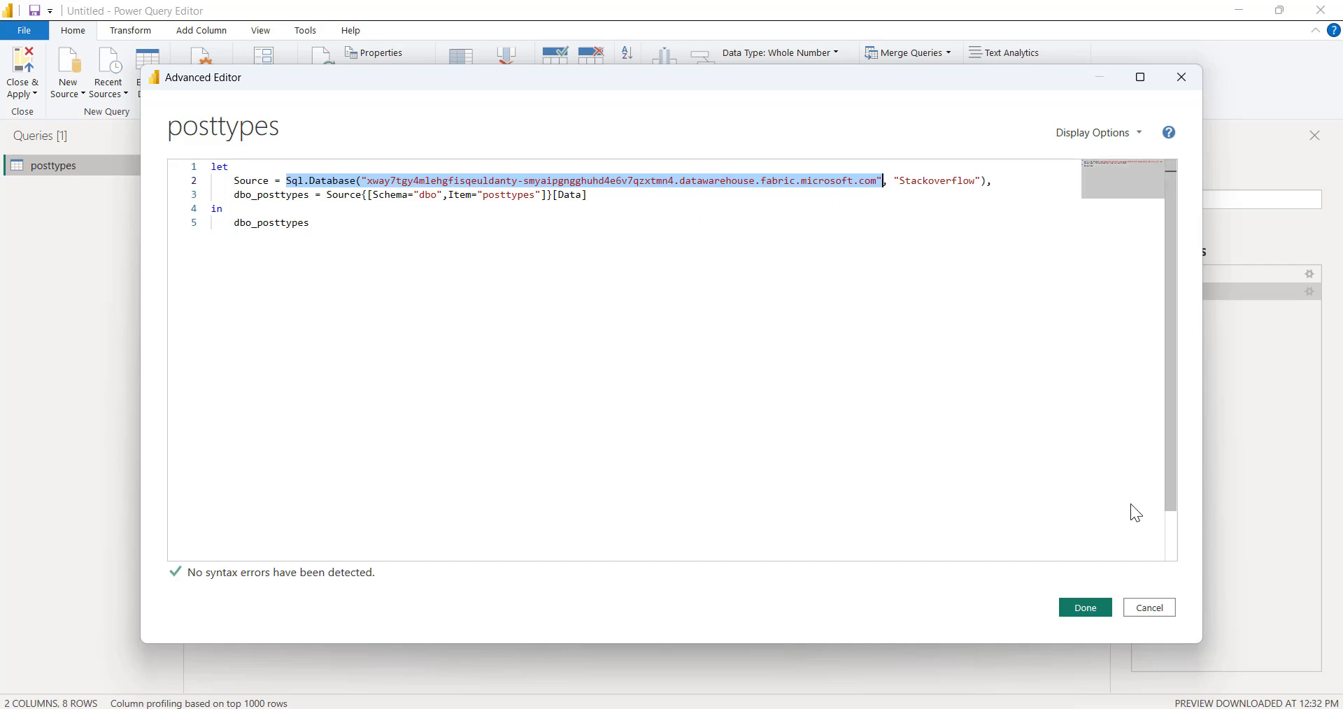
{"action": "left_click", "coordinate": [1137, 610]}
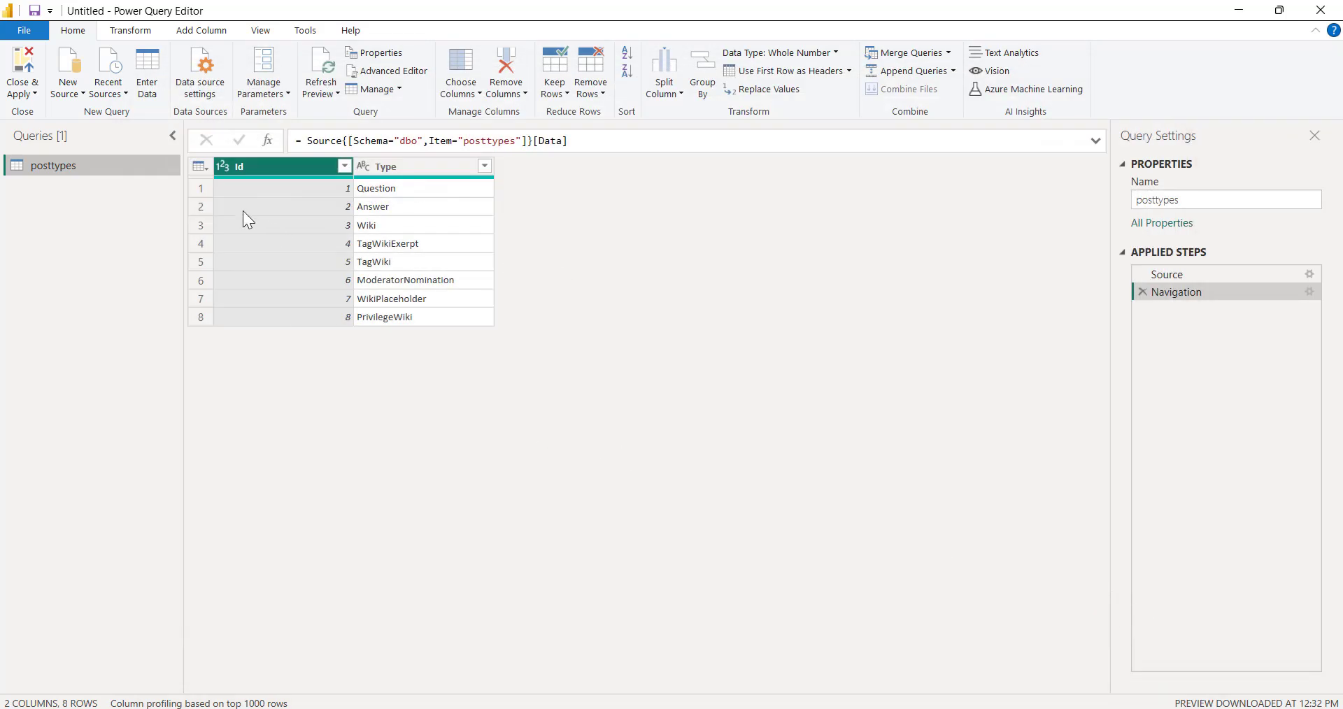